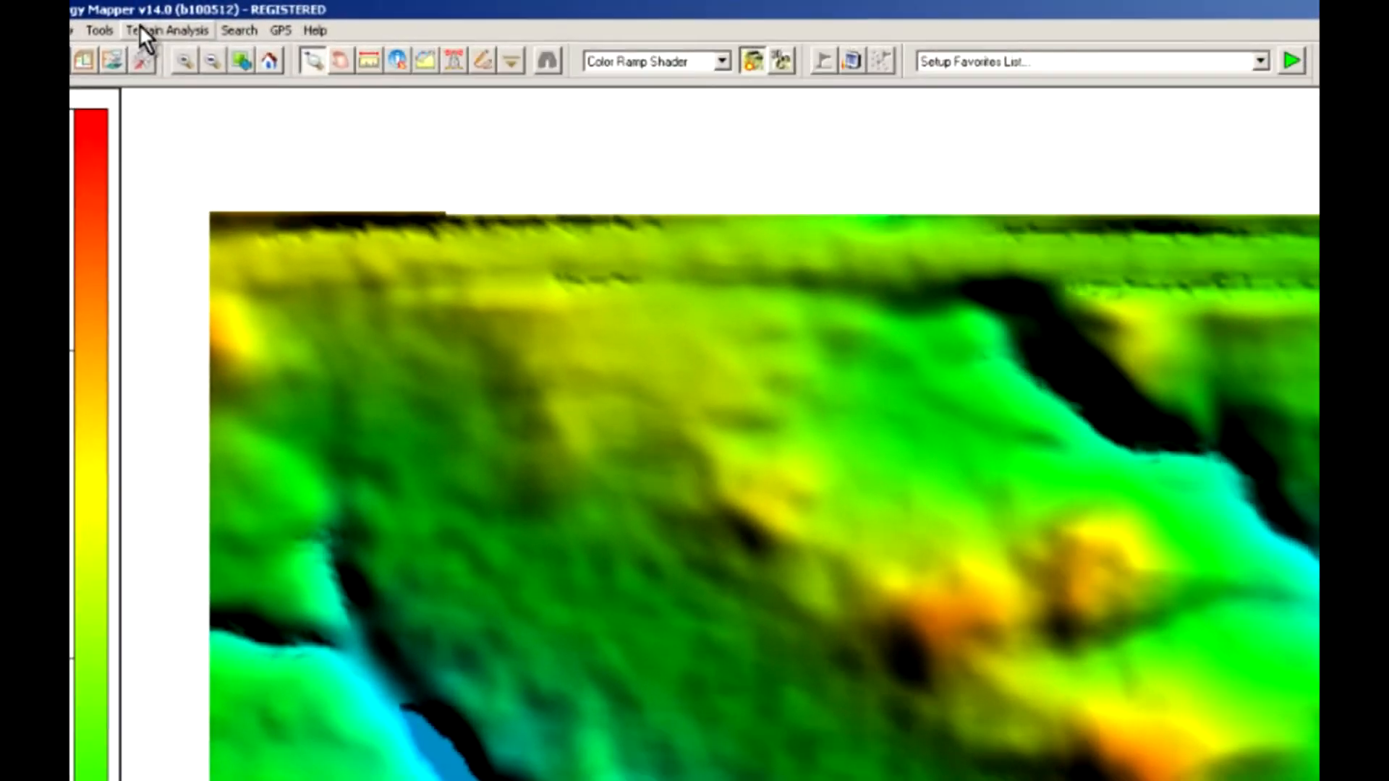
# - Generate contours over the loaded terrain with a contour interval of 4 feet
pyautogui.click(144, 13)
pyautogui.click(197, 70)
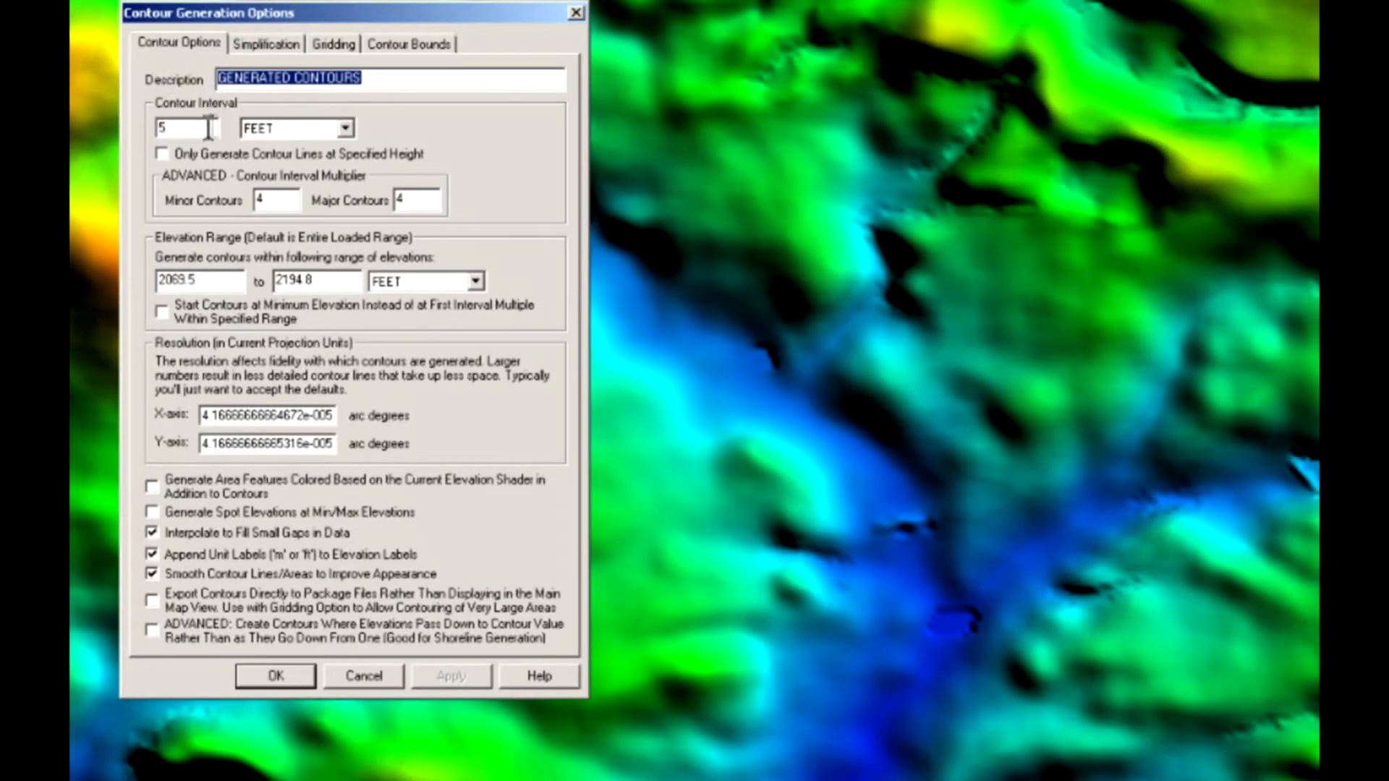
pyautogui.press('Tab')
pyautogui.write('4')
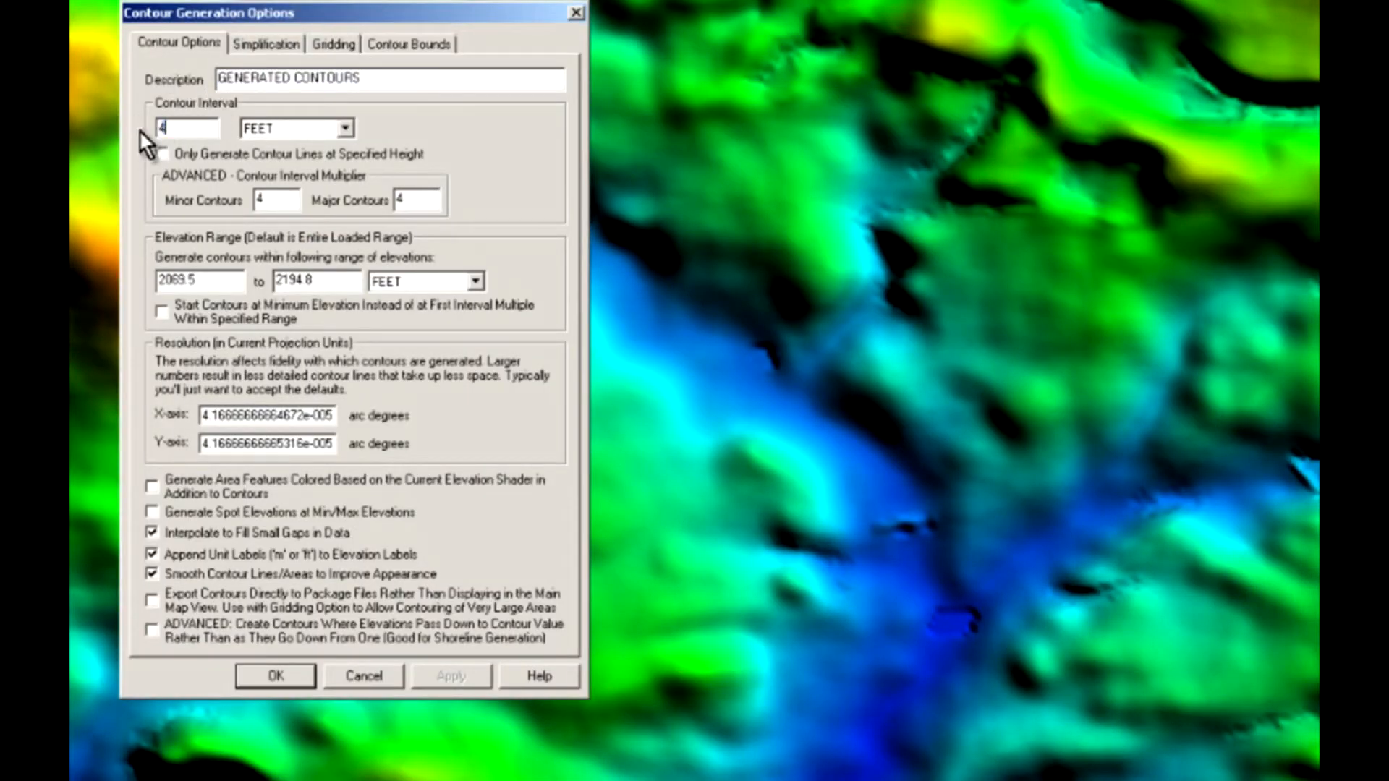
pyautogui.click(279, 676)
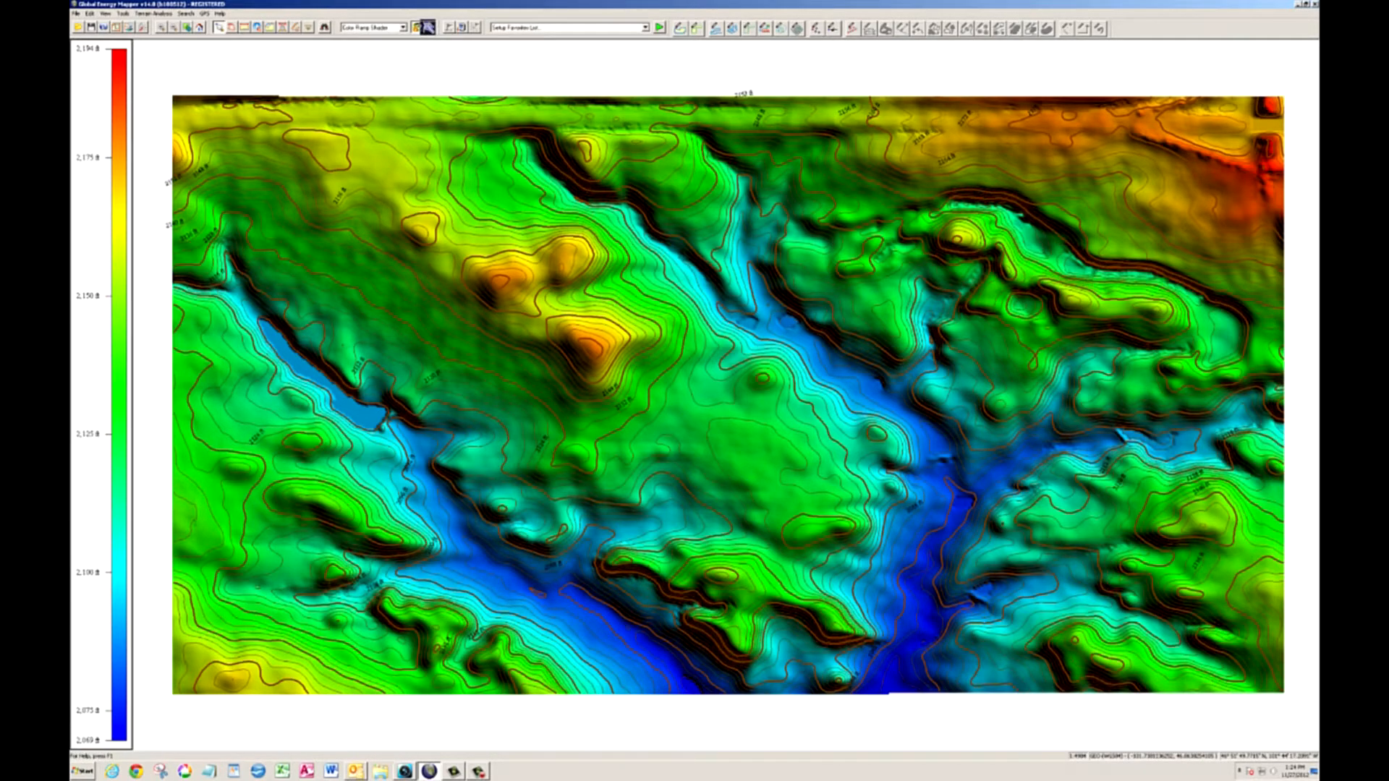
# - Show the contoured terrain in the 3D view and examine its relief up close
pyautogui.click(428, 28)
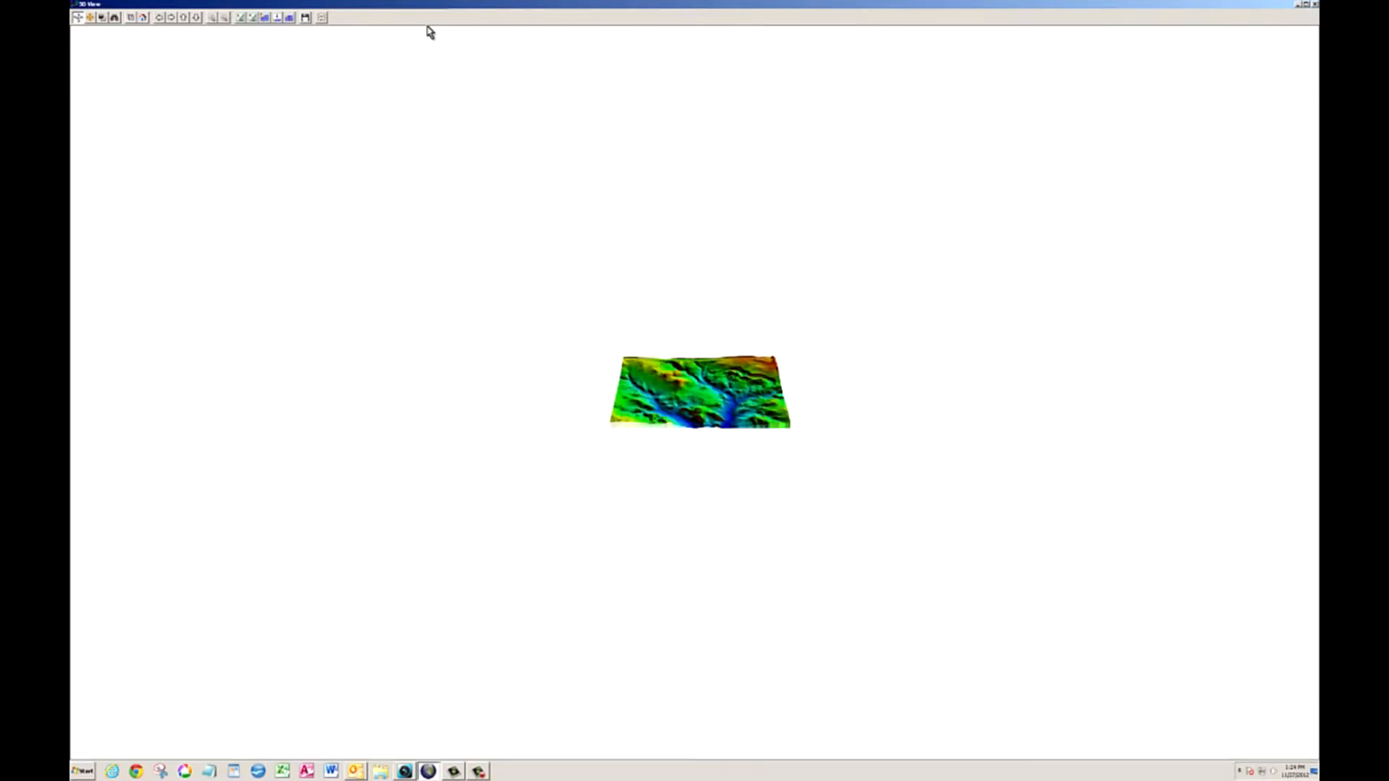
pyautogui.scroll(1, 665, 397)
pyautogui.scroll(5, 664, 396)
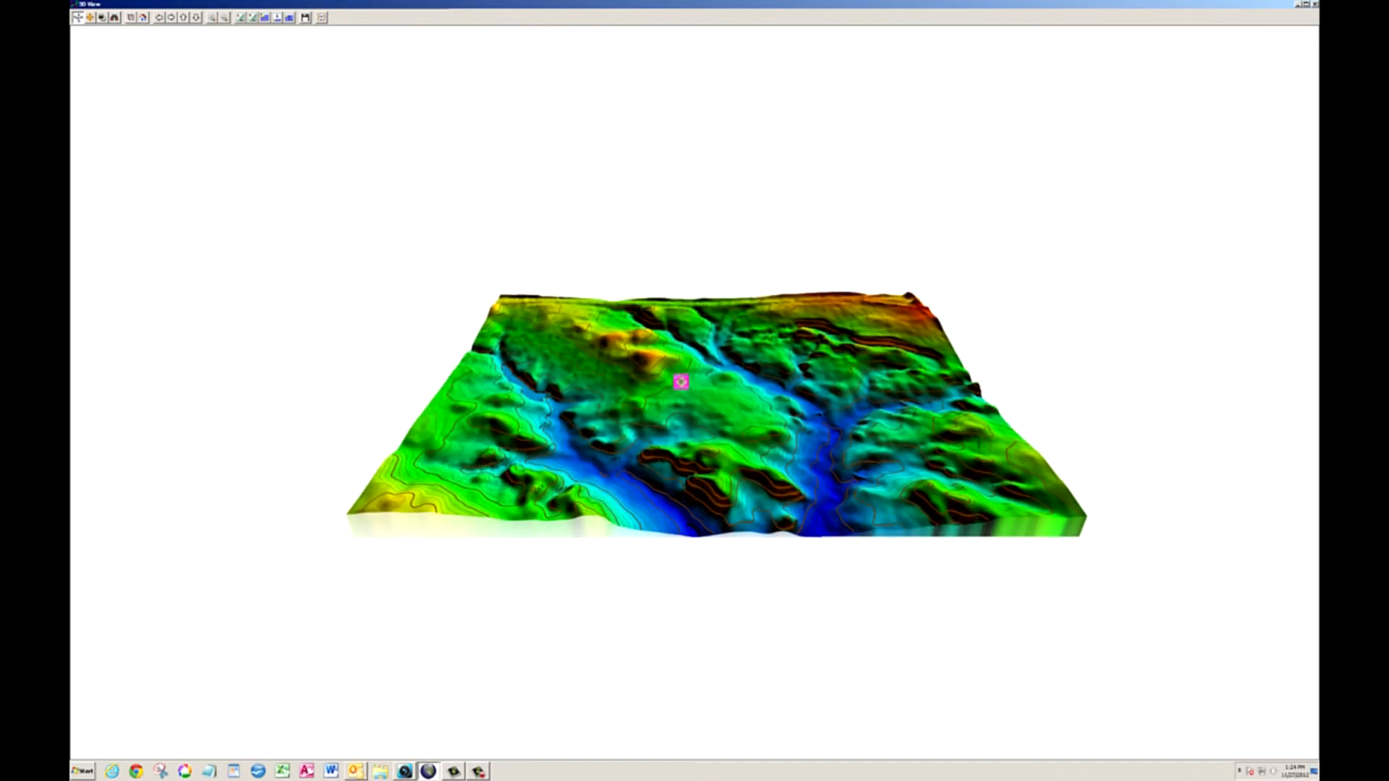
pyautogui.scroll(4, 681, 381)
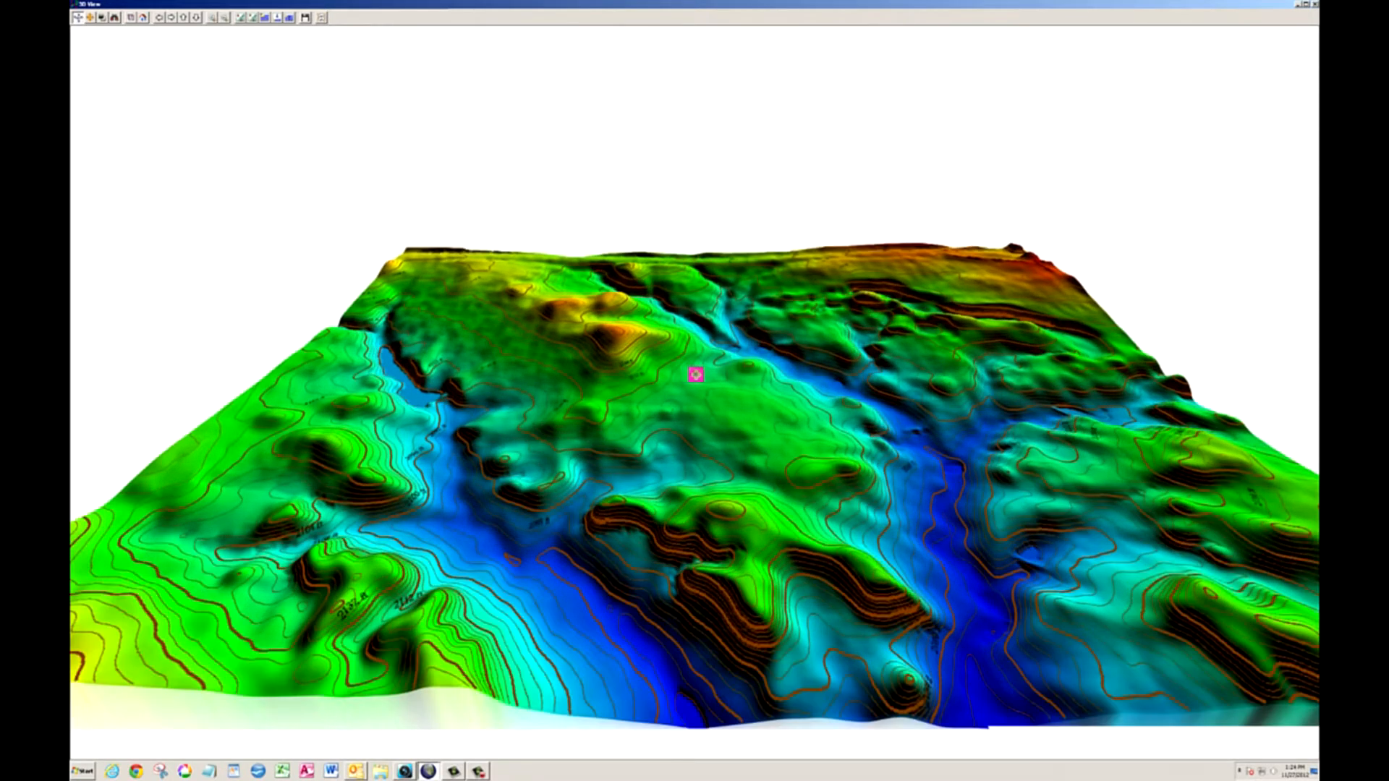
pyautogui.moveTo(697, 375); pyautogui.dragTo(771, 362)
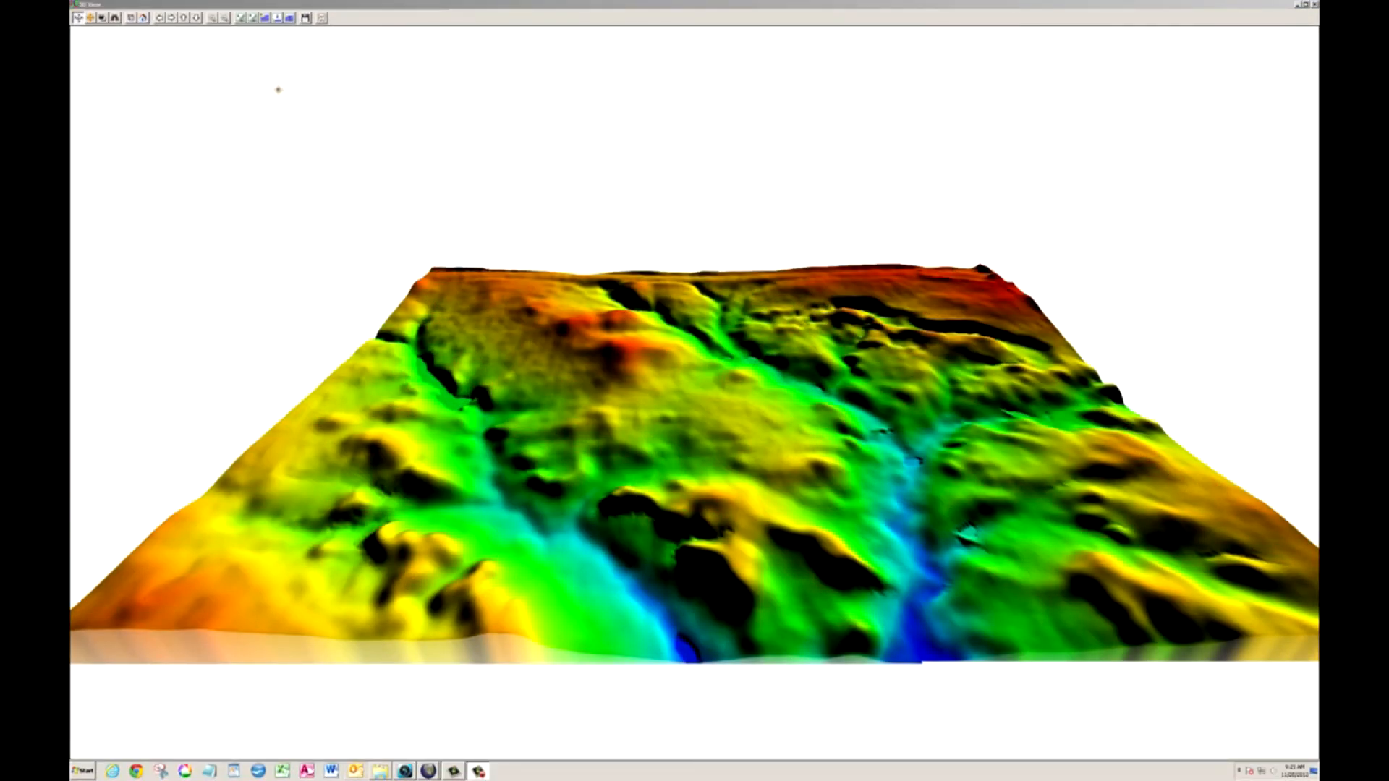
# - Increase the vertical exaggeration of the 3D terrain, and reduce it again
pyautogui.click(254, 20)
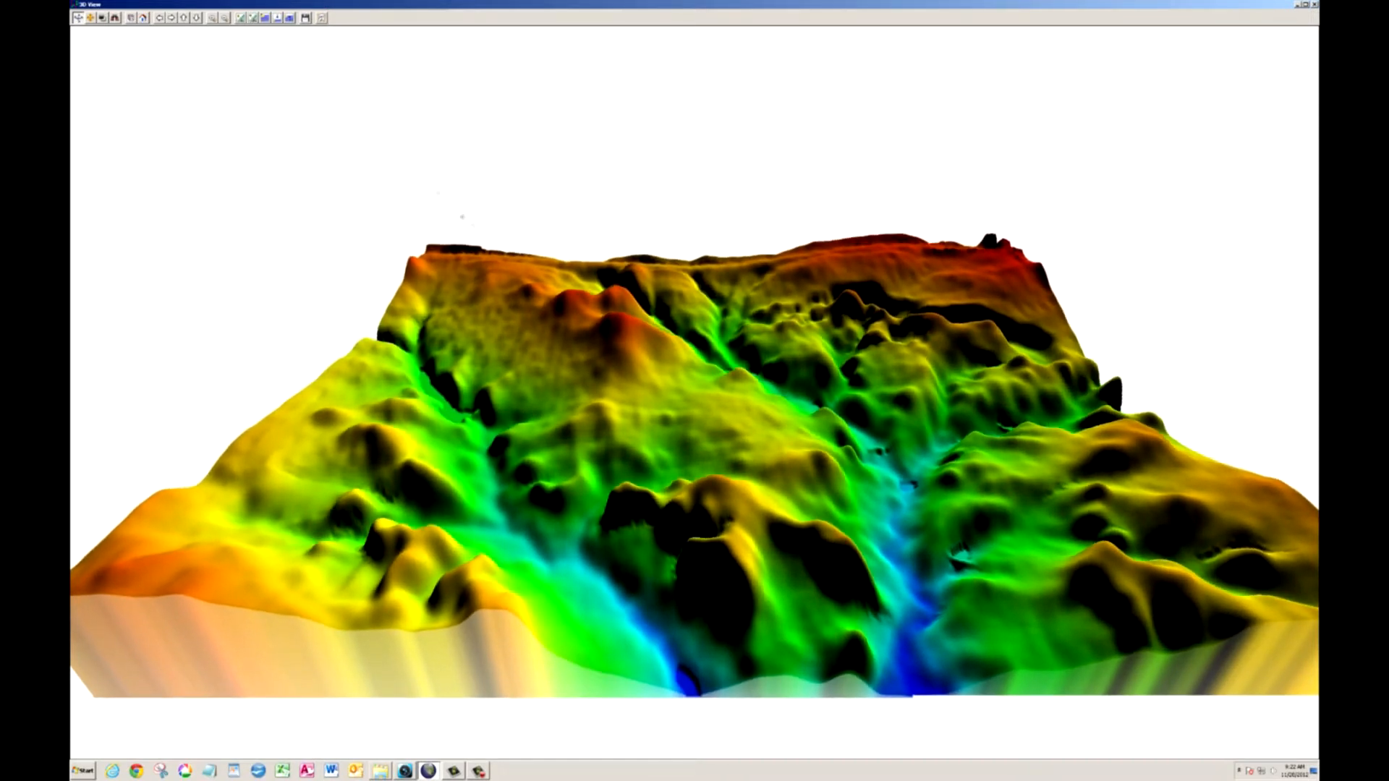
pyautogui.click(242, 19)
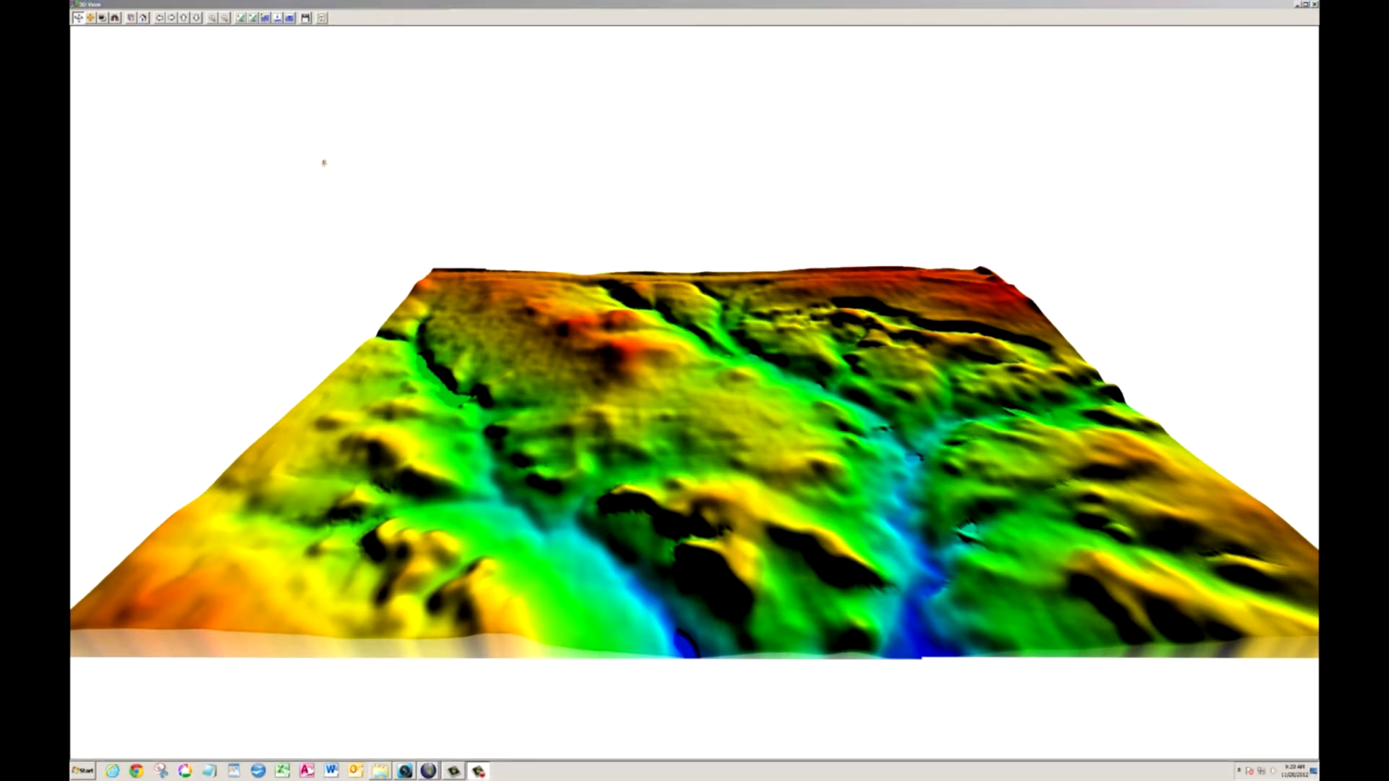
# - Display water in the 3D view and raise its level over the terrain, lowering it back below the surface
pyautogui.click(266, 18)
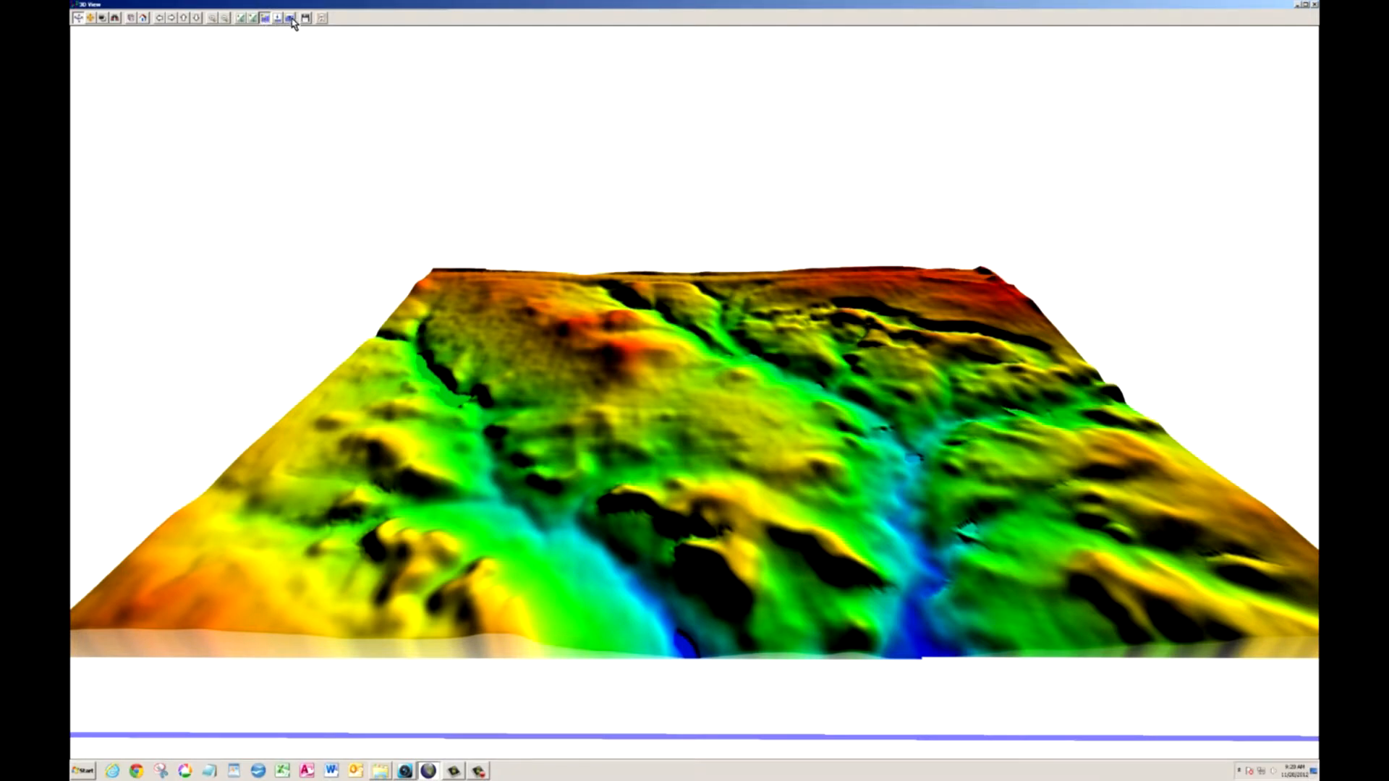
pyautogui.click(291, 19)
pyautogui.click(291, 19)
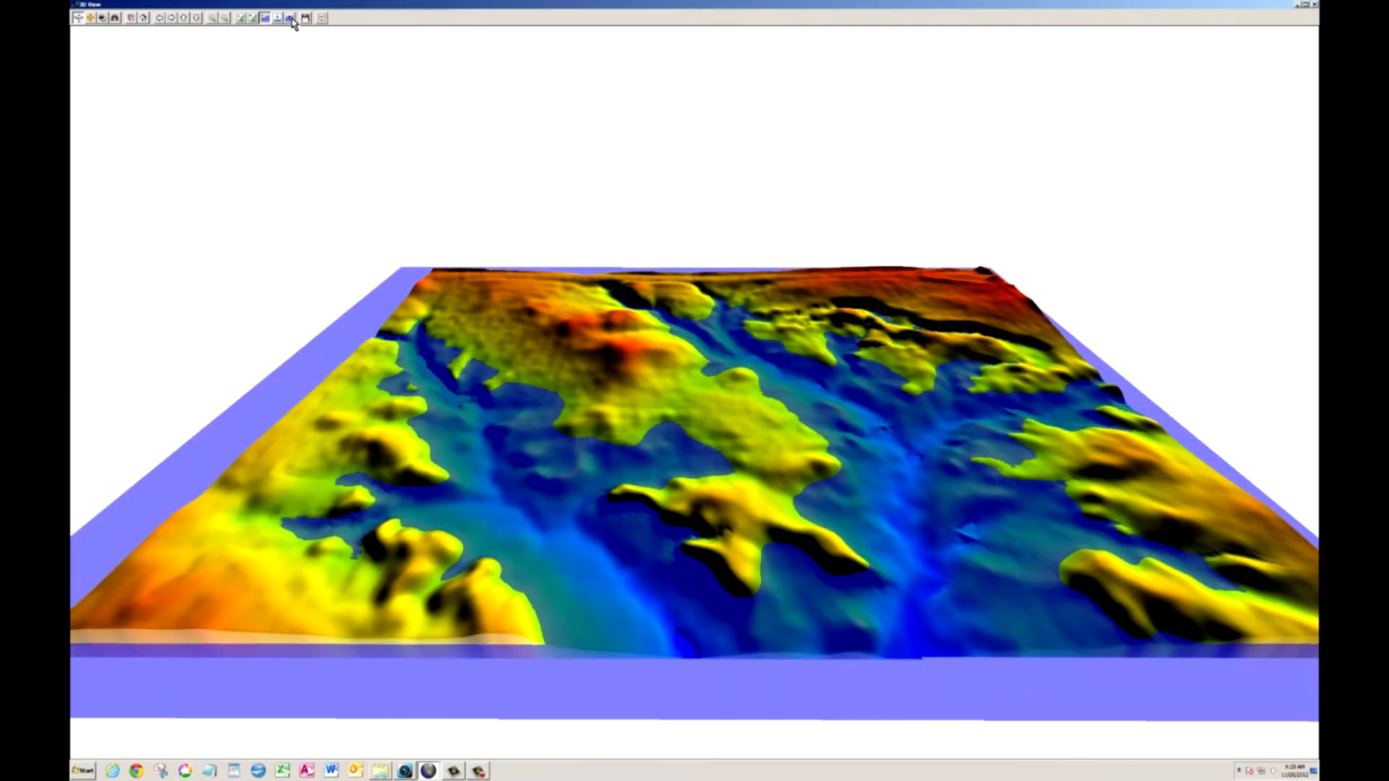
pyautogui.click(291, 19)
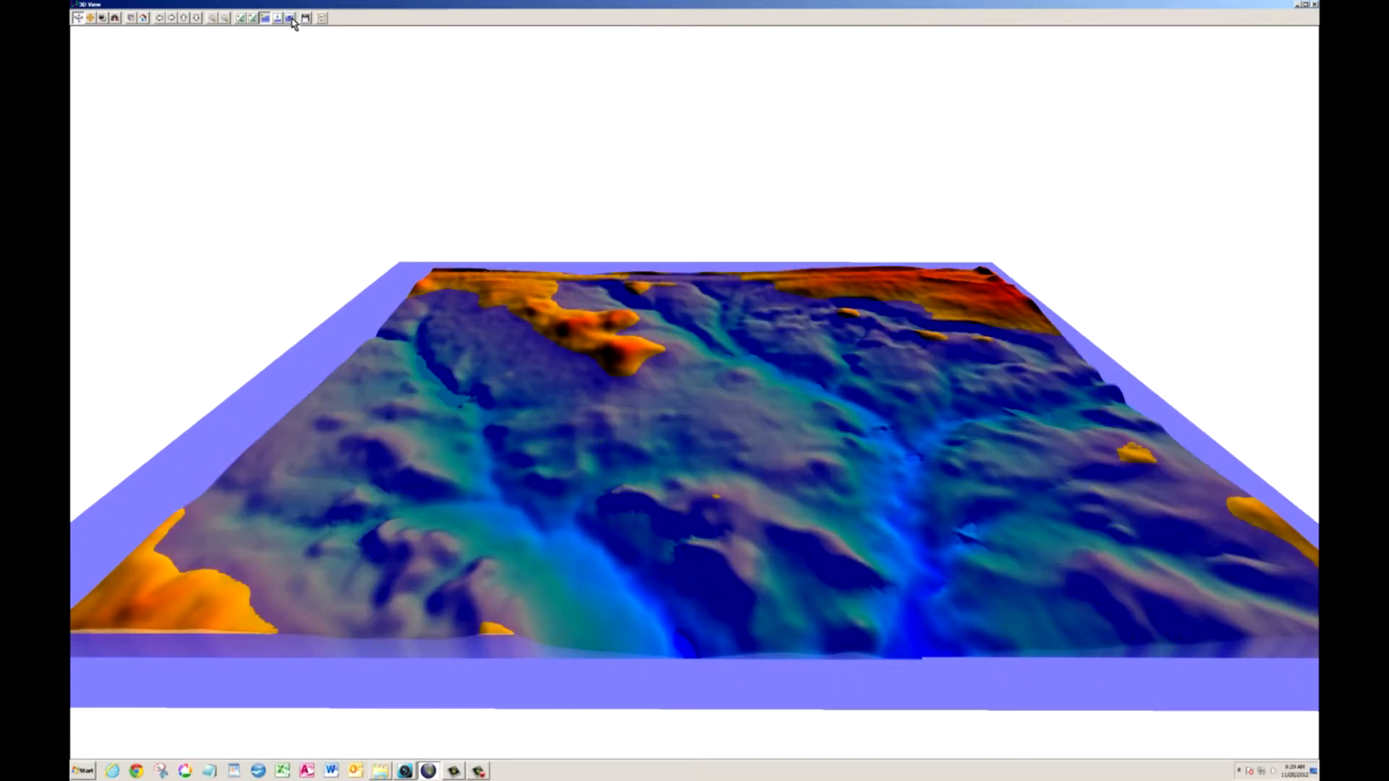
pyautogui.click(277, 19)
pyautogui.click(277, 19)
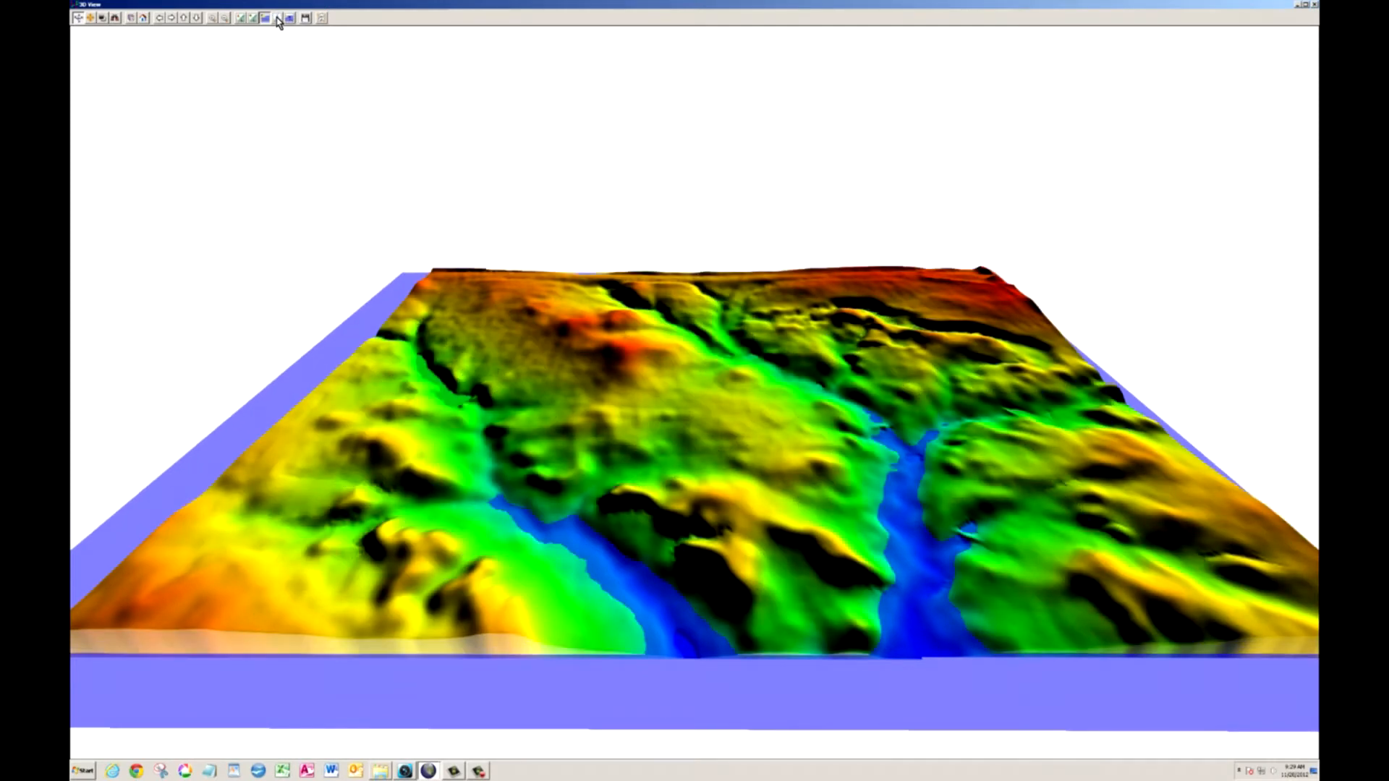
pyautogui.click(277, 18)
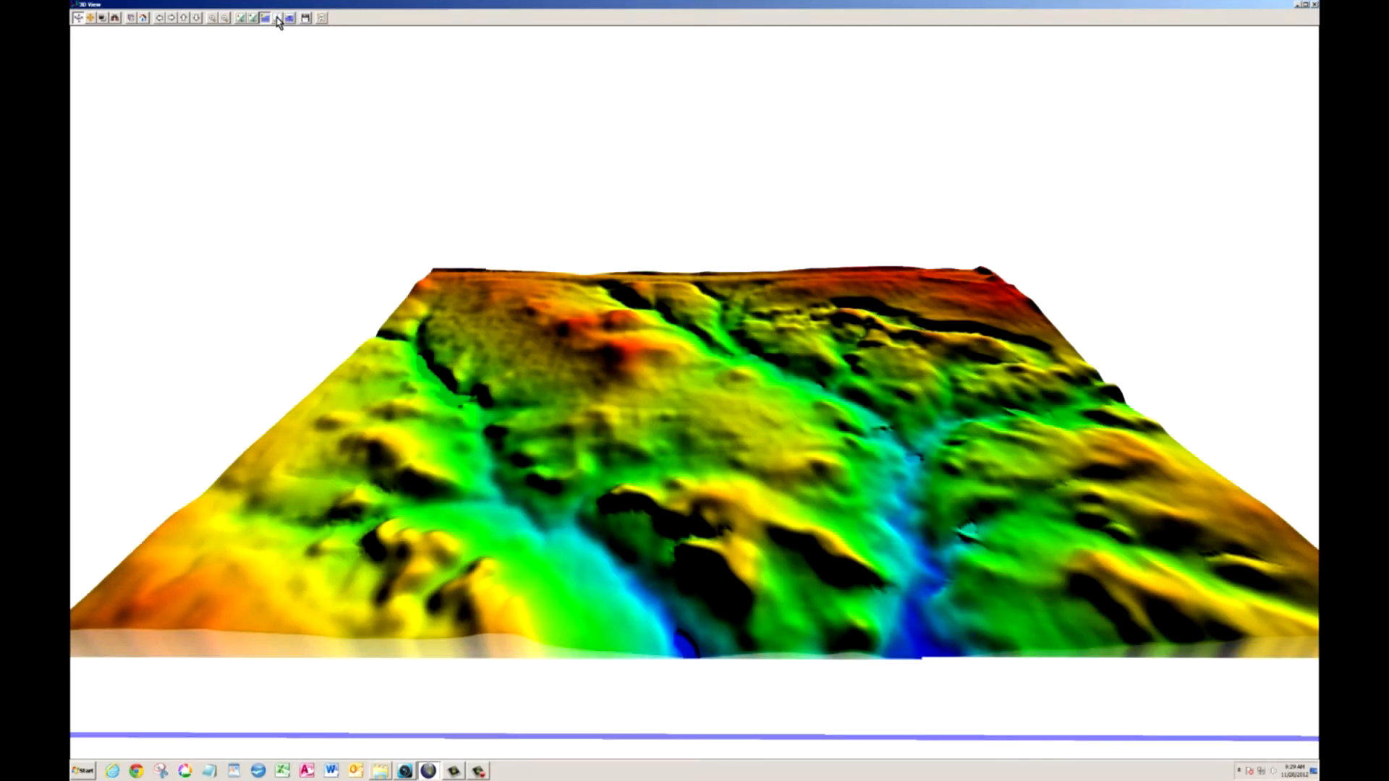
# - Apply two successive exact water levels in feet through the 3D view properties
pyautogui.click(322, 19)
pyautogui.moveTo(140, 89); pyautogui.dragTo(113, 94)
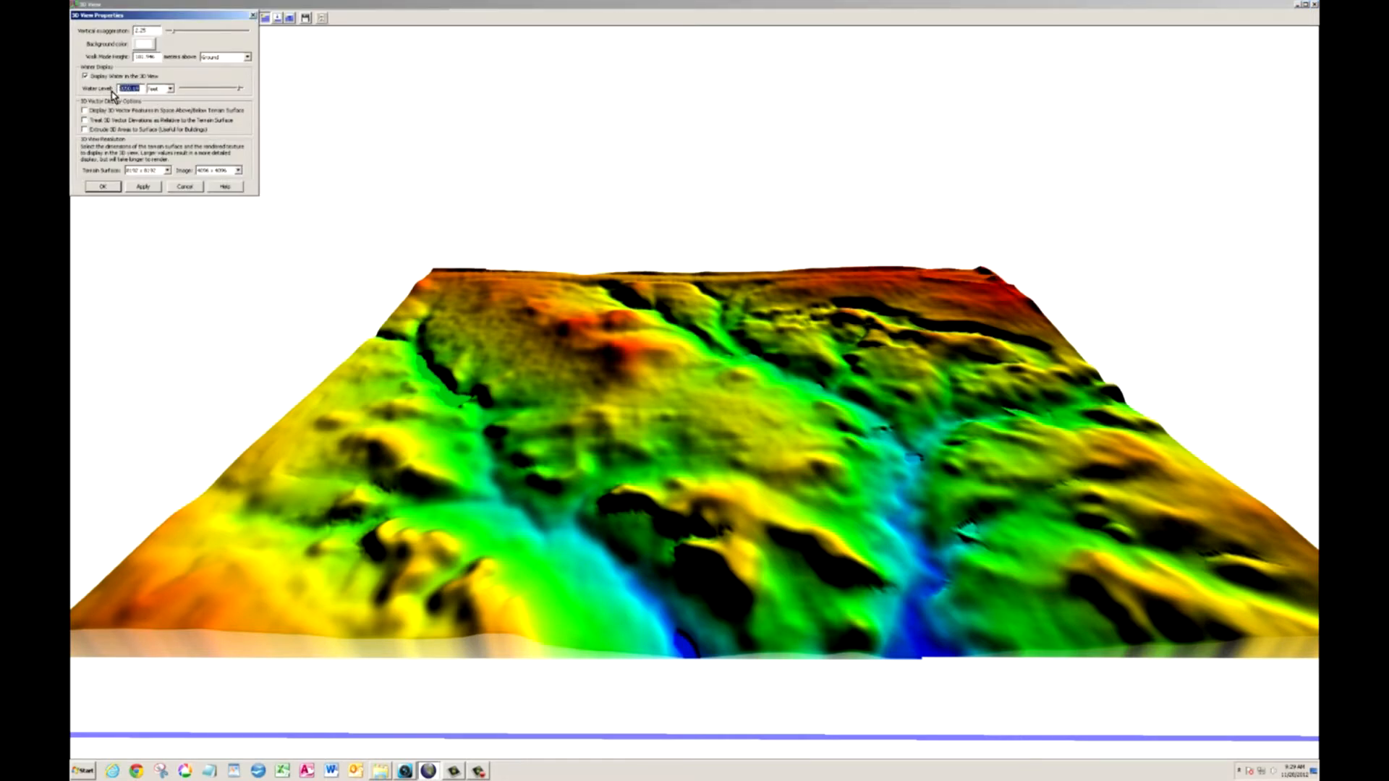
pyautogui.write('207')
pyautogui.click(103, 186)
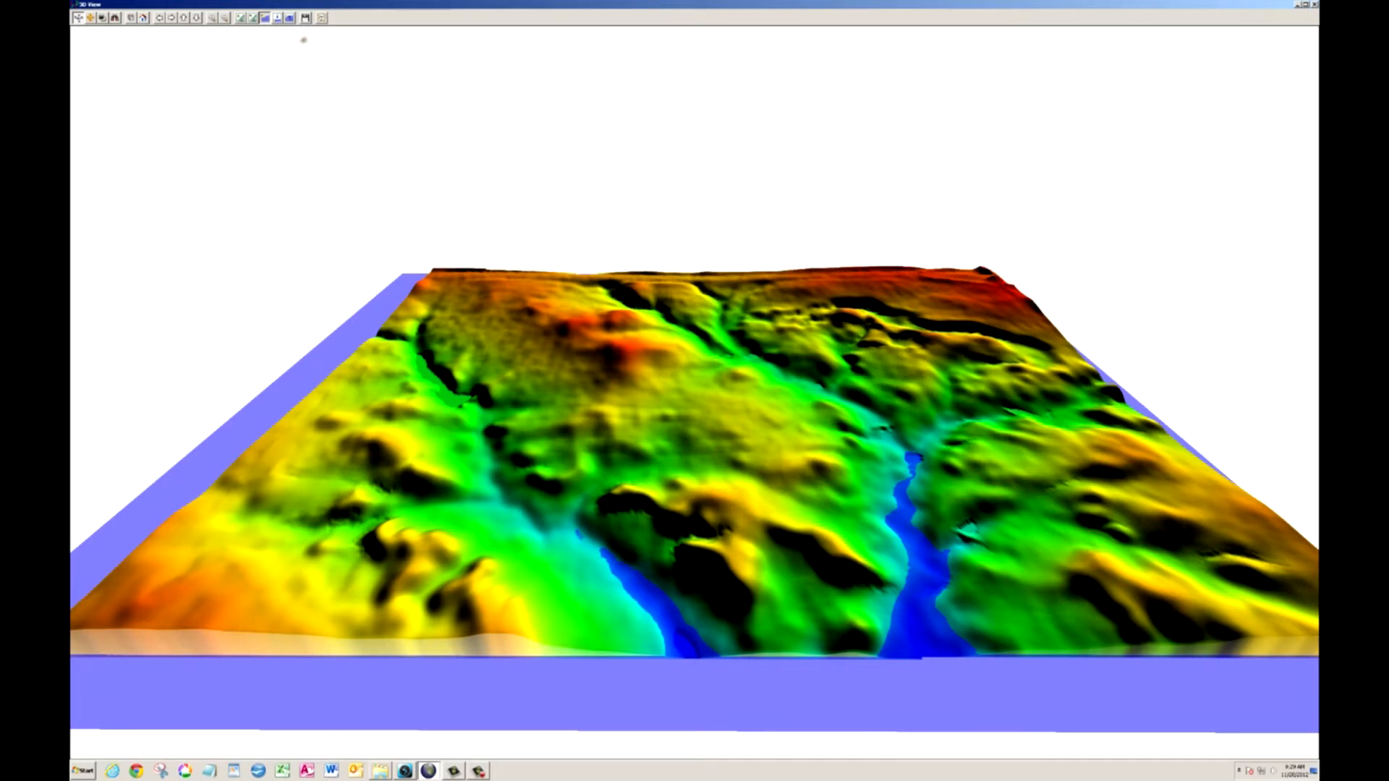
pyautogui.click(323, 19)
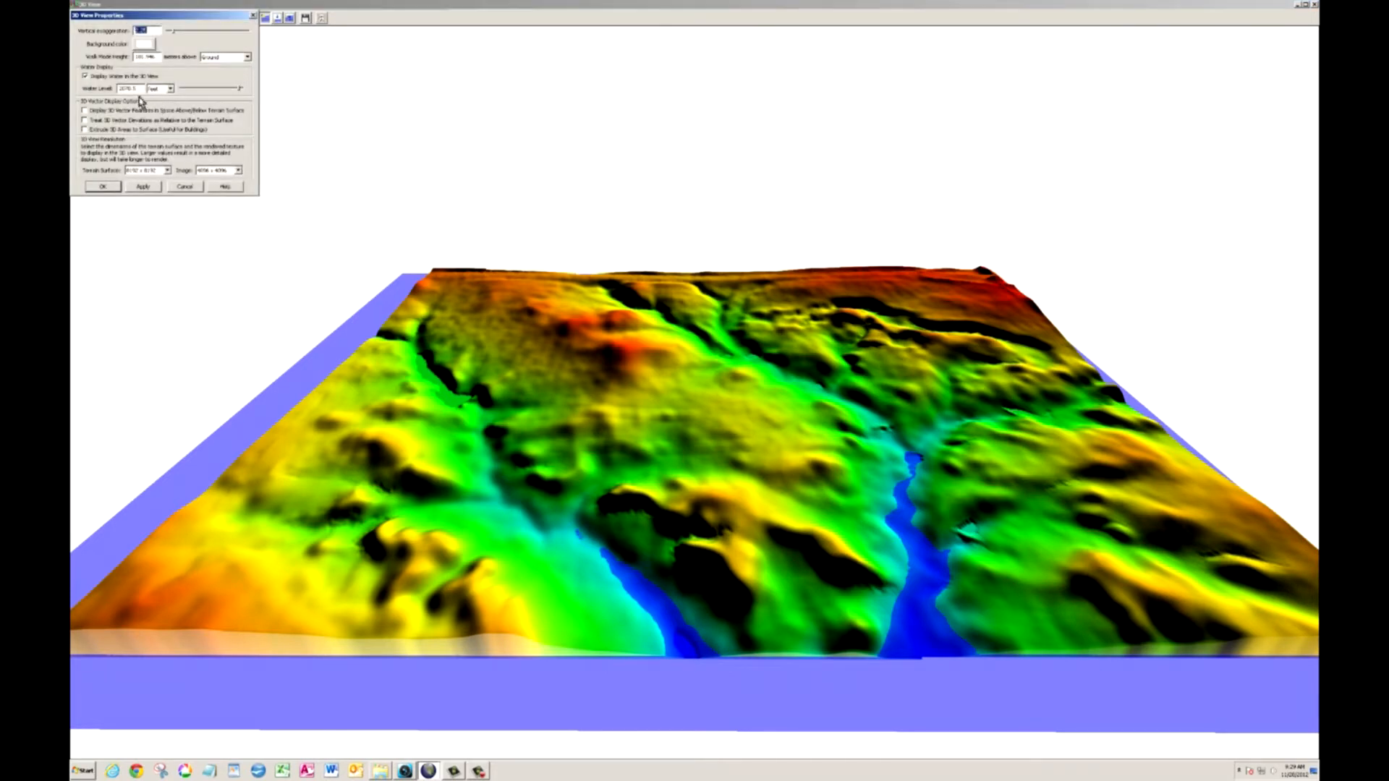
pyautogui.moveTo(140, 88); pyautogui.dragTo(110, 90)
pyautogui.write('2.25')
pyautogui.click(105, 187)
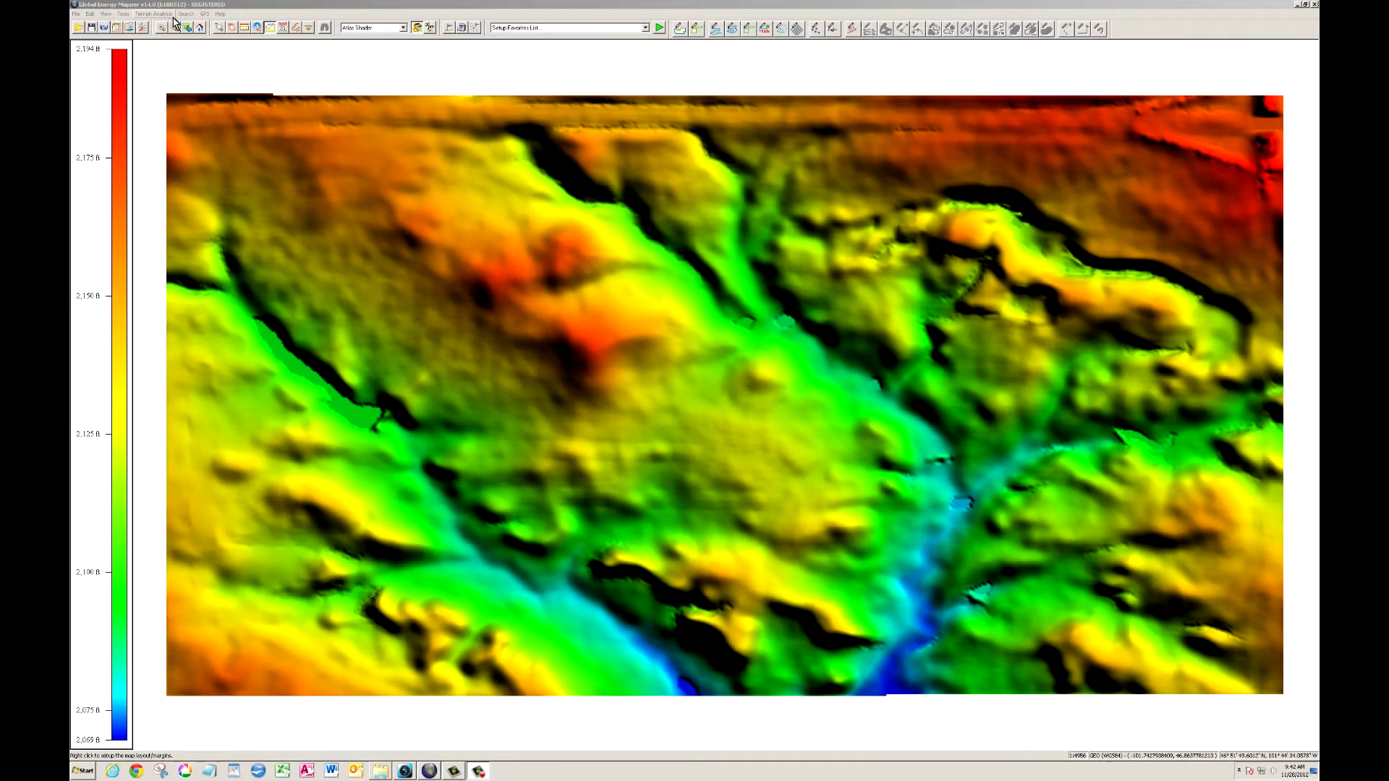
# - Draw a path profile line from the northeastern high ground across the central hill to the southwestern slope
pyautogui.click(125, 14)
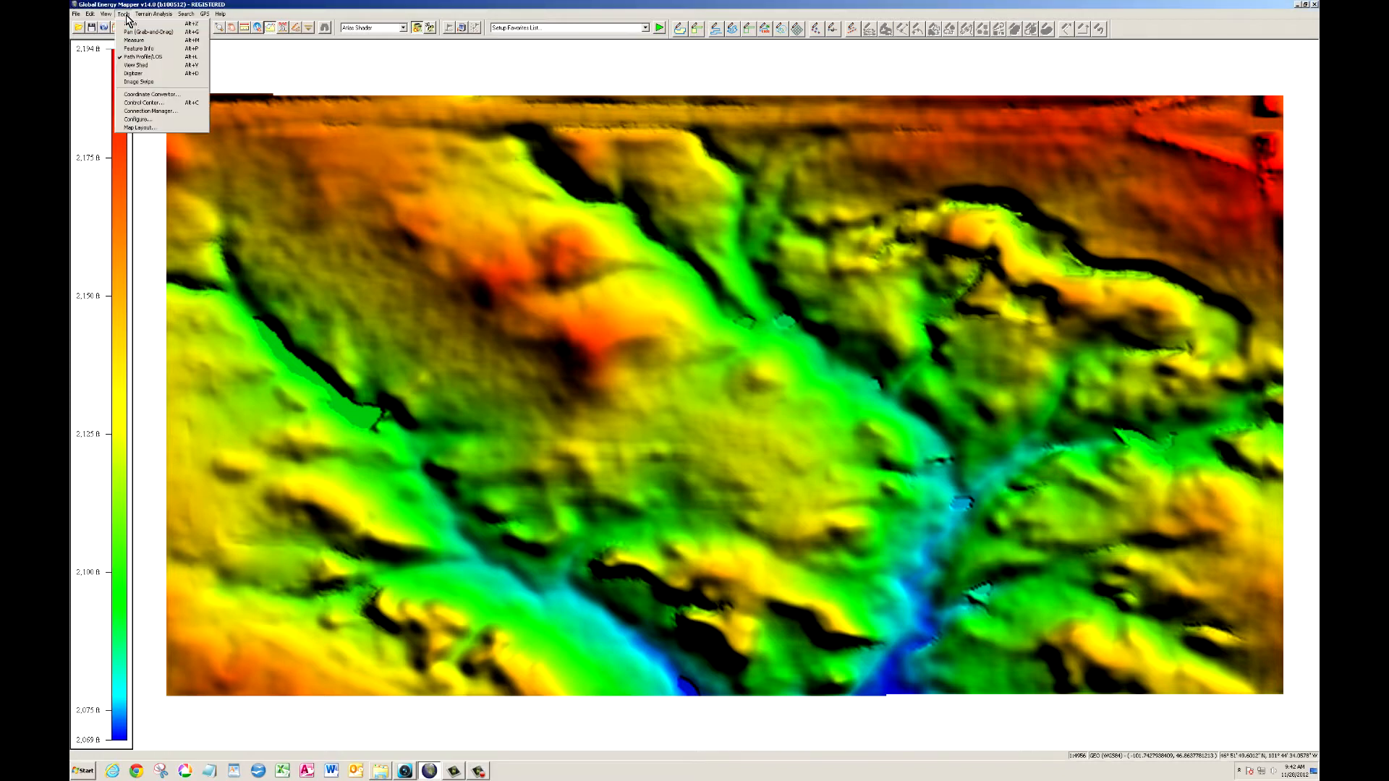
pyautogui.click(139, 57)
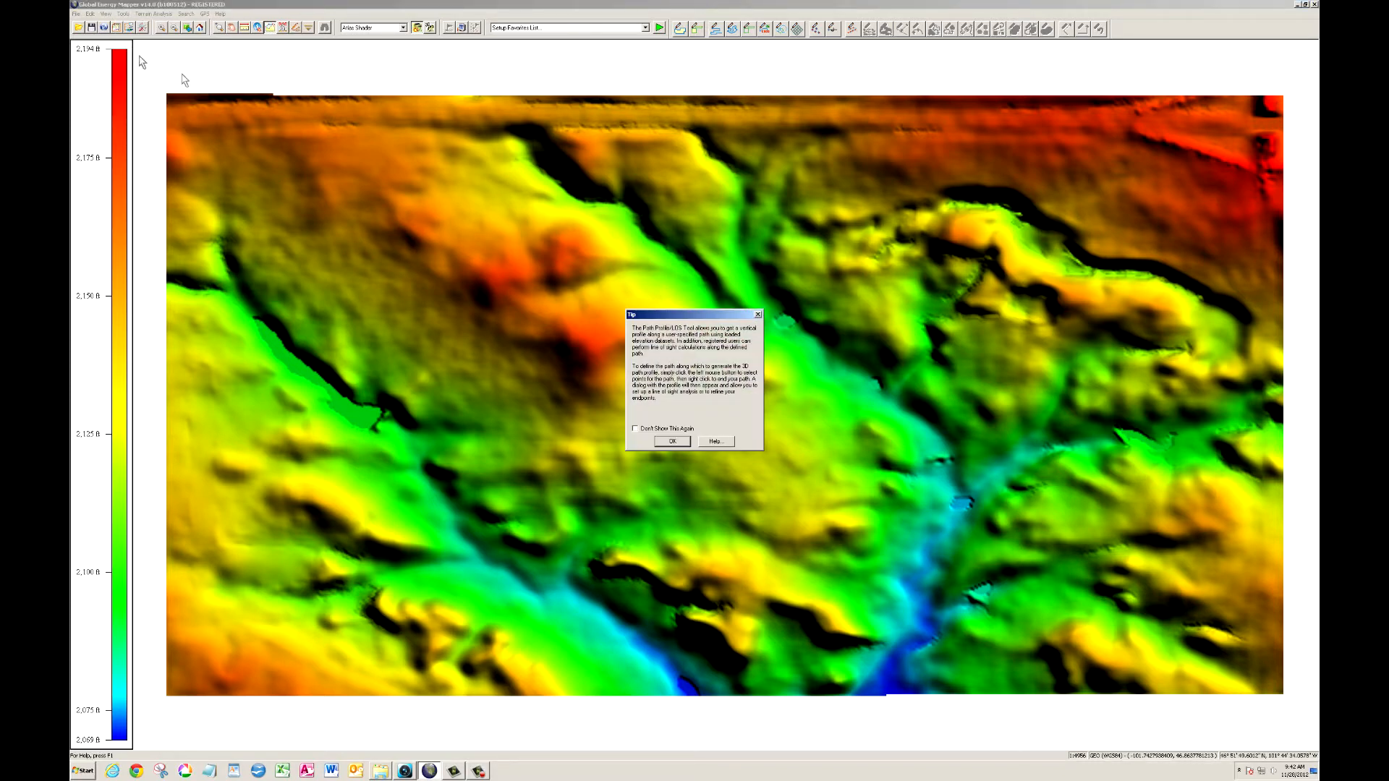
pyautogui.click(673, 441)
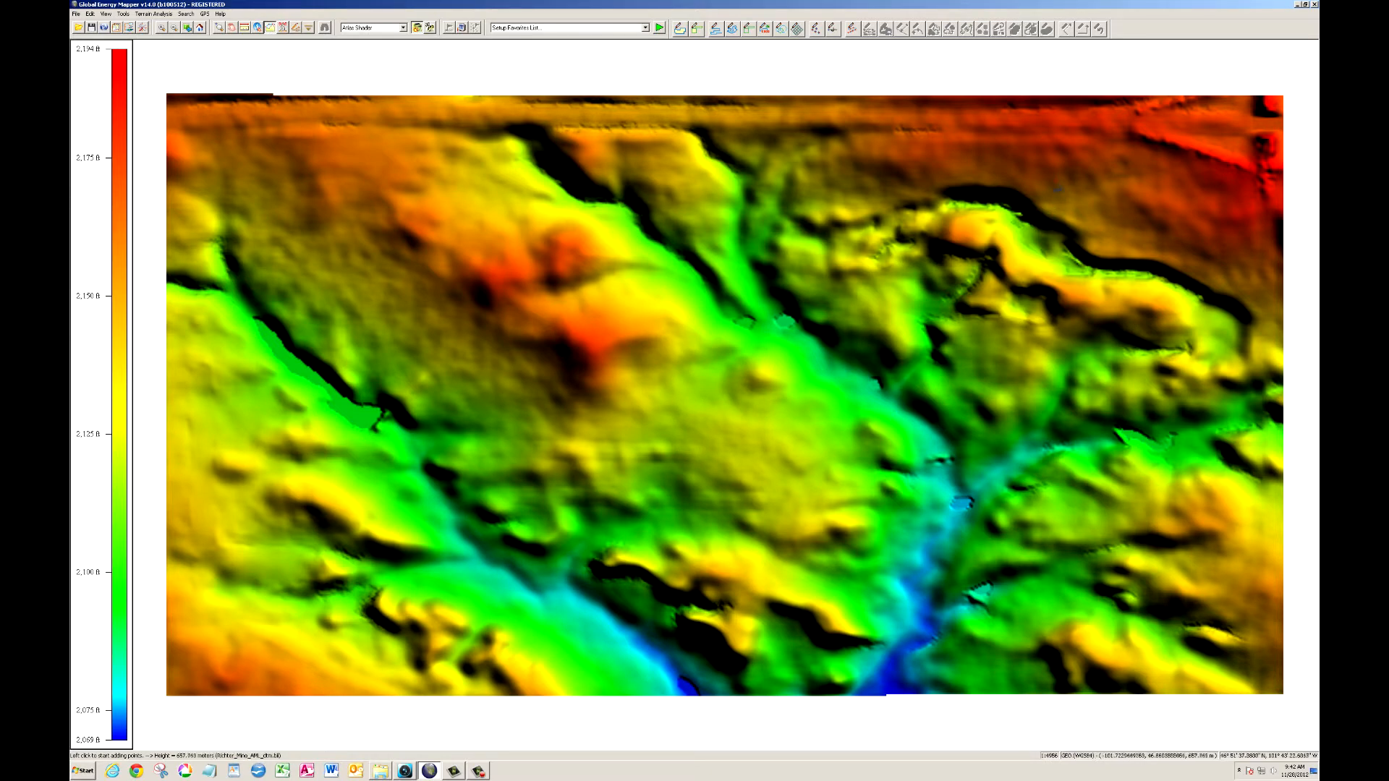
pyautogui.click(1056, 175)
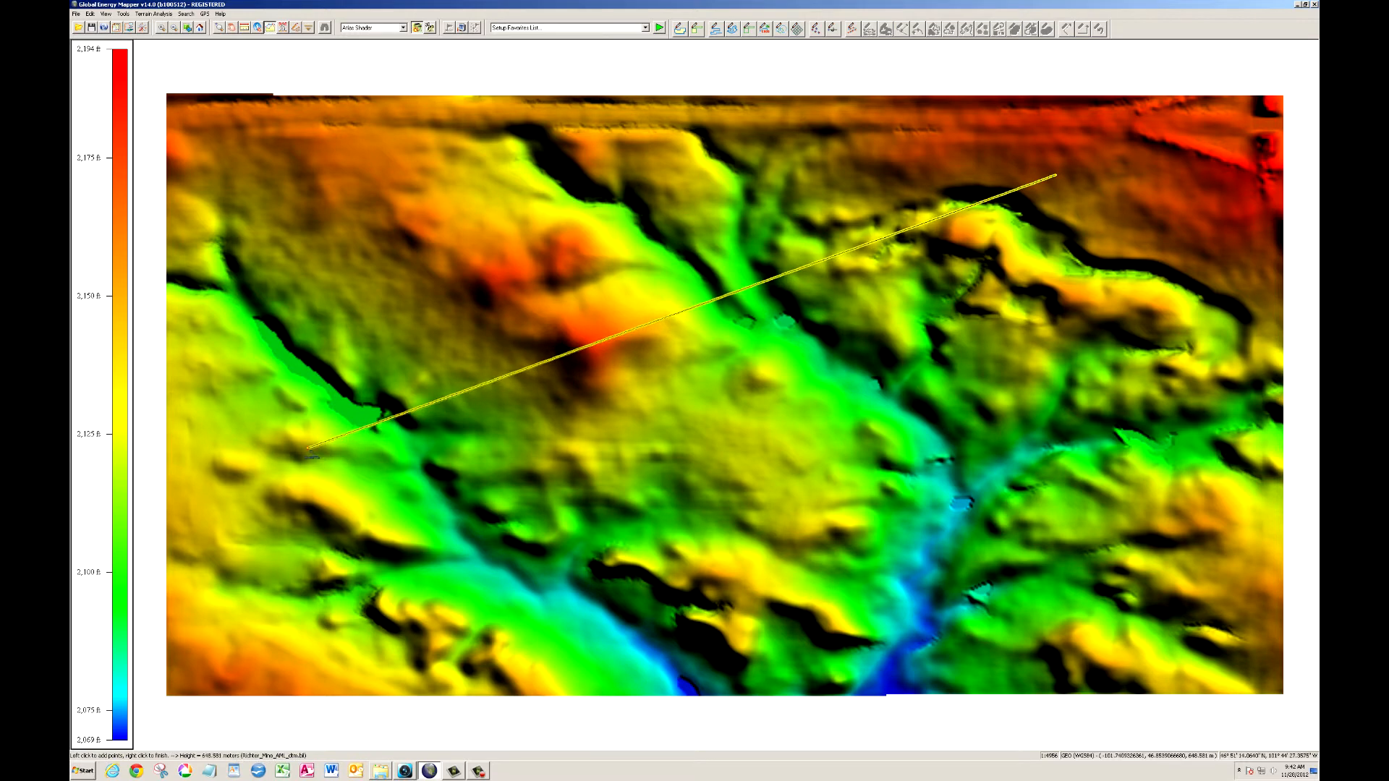
pyautogui.rightClick(301, 447)
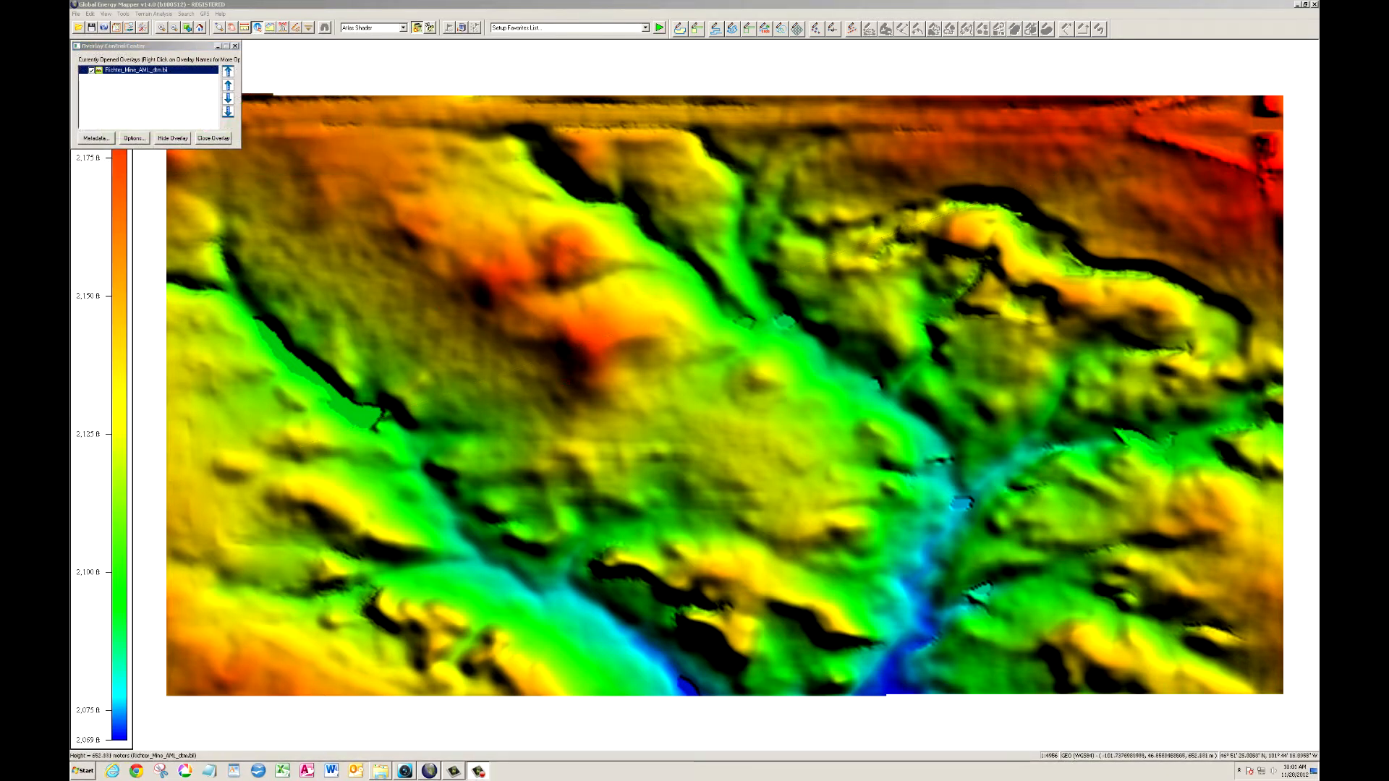
# - Run a view shed analysis from a transmitter near the map's centre, with a transmitter elevation of 10 feet above ground
pyautogui.click(124, 15)
pyautogui.click(137, 71)
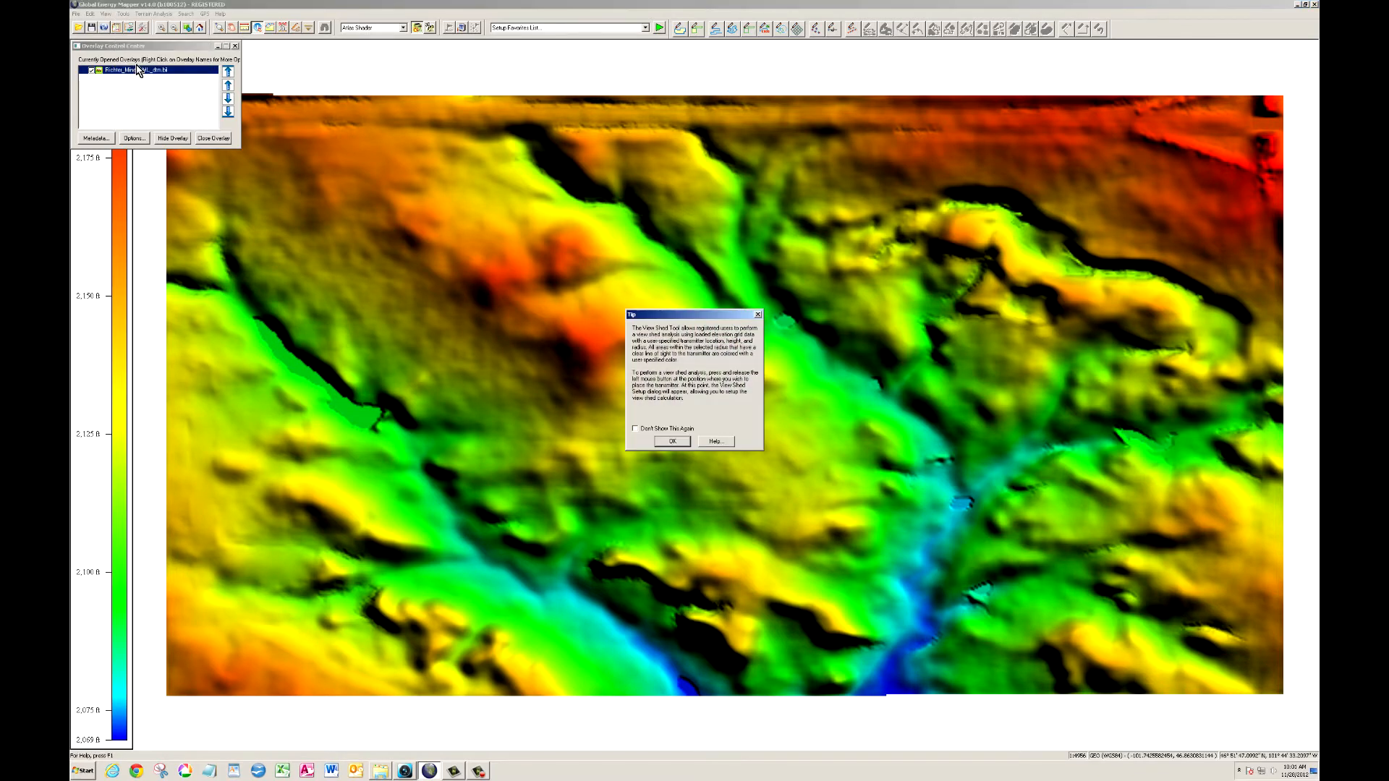
pyautogui.click(678, 442)
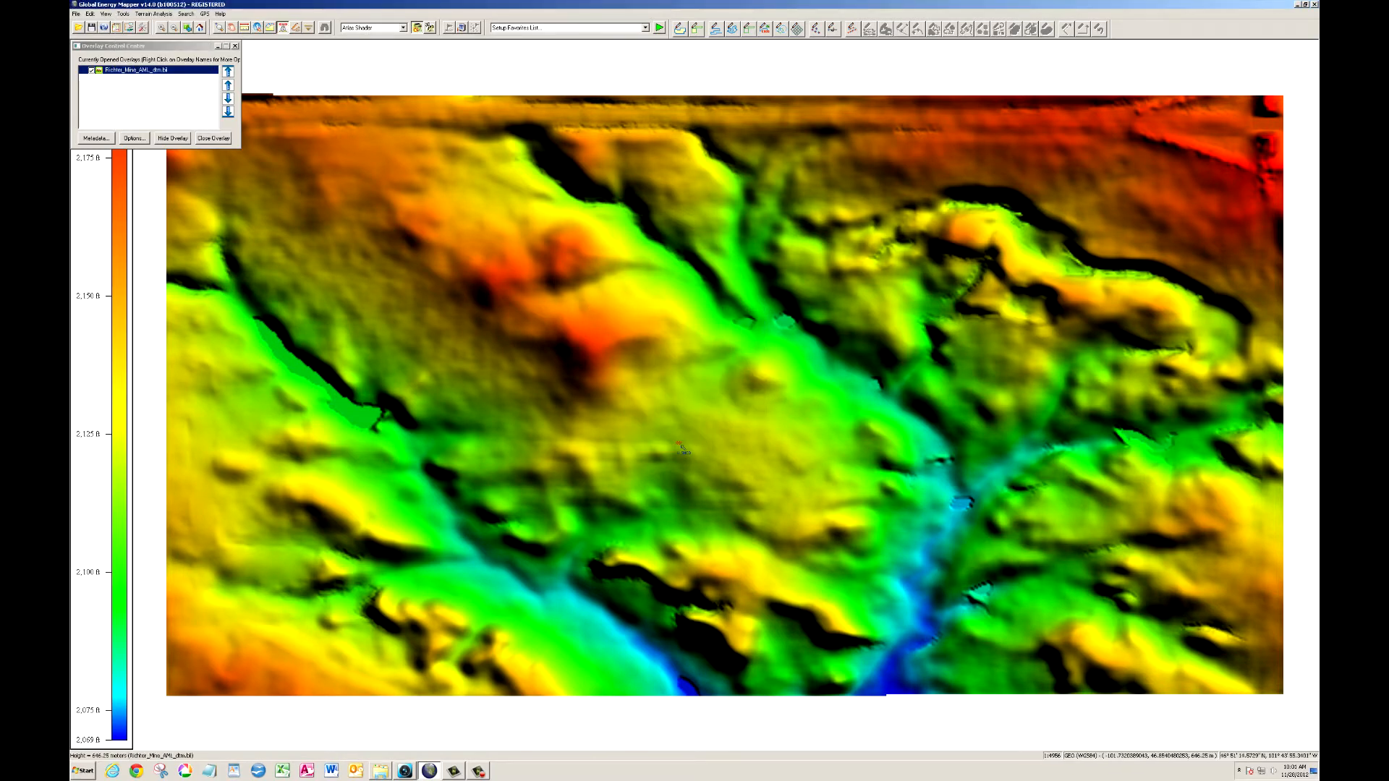
pyautogui.click(719, 442)
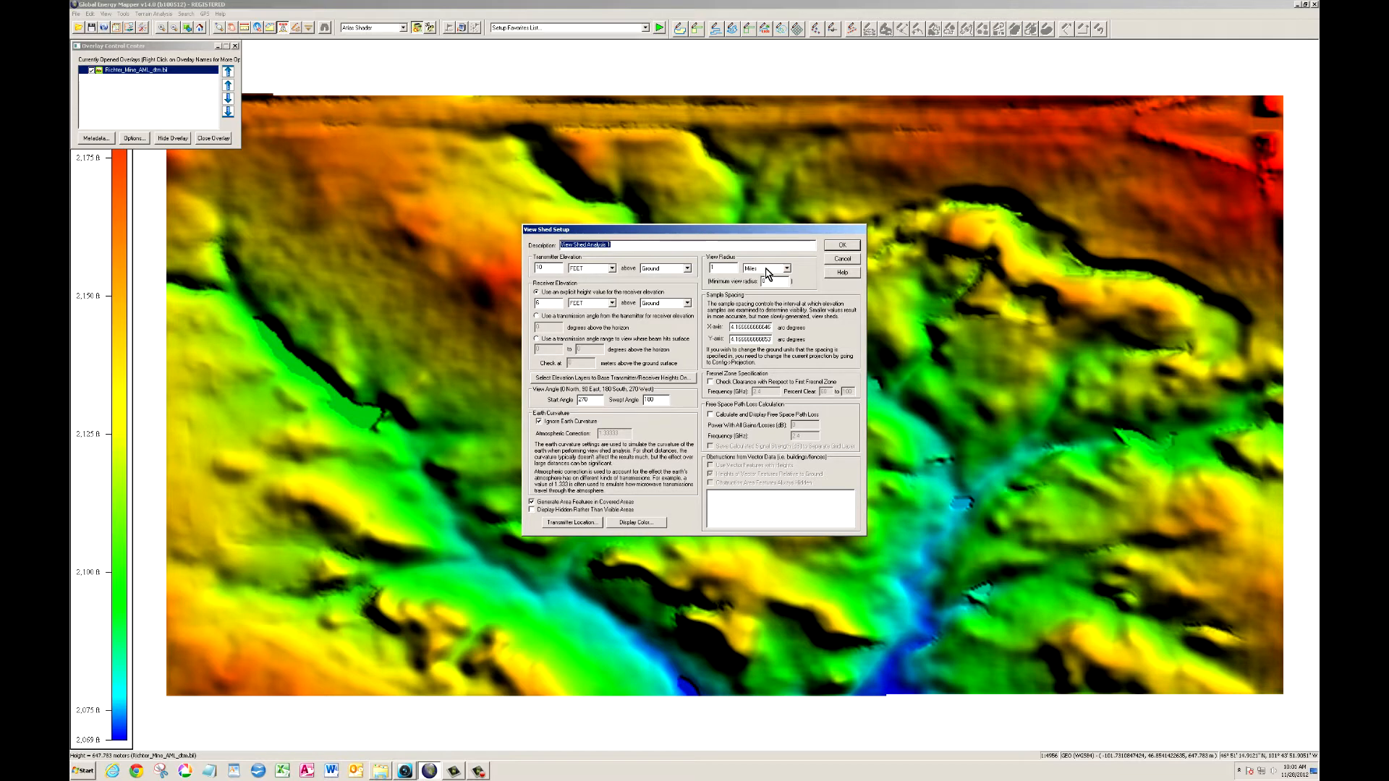
pyautogui.click(832, 247)
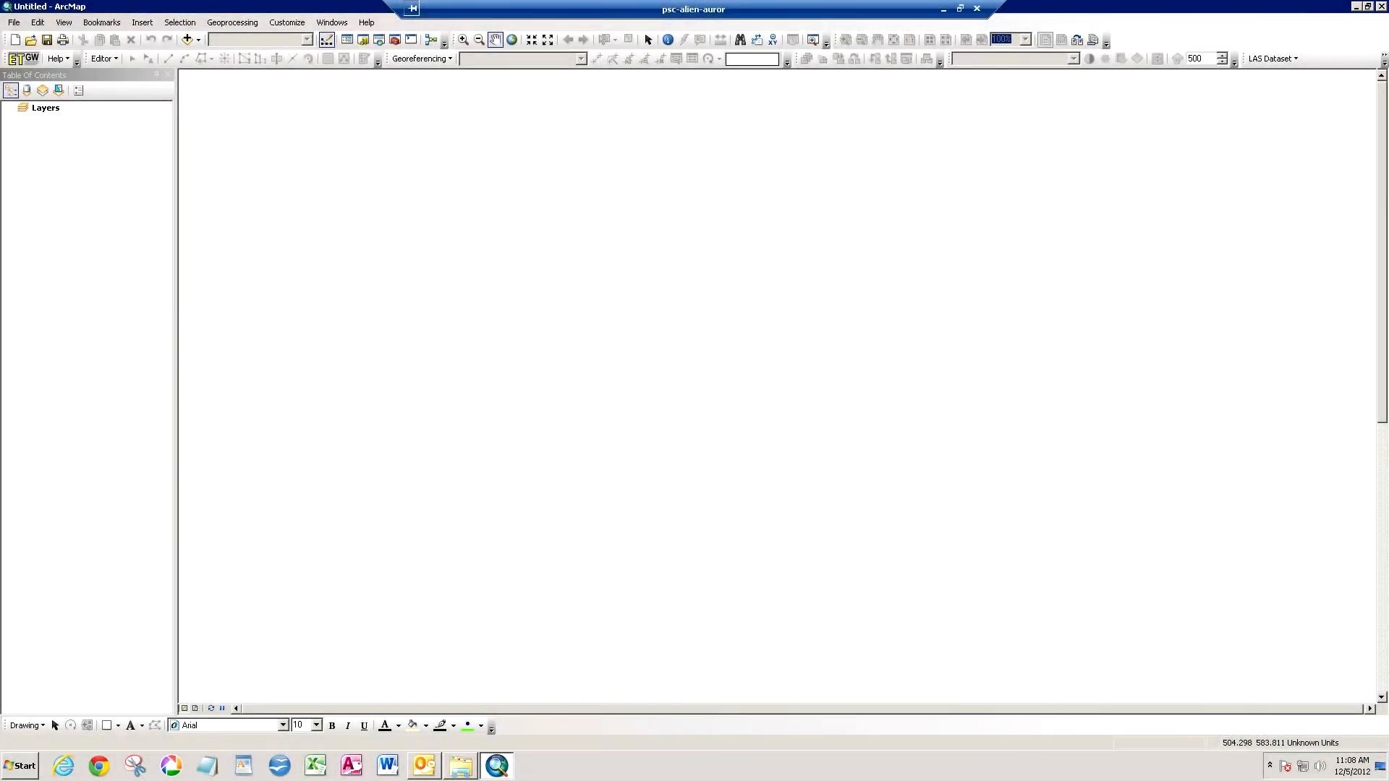
# - Switch to the OSM_Distance_Learning2 folder in Windows Explorer and change the extension of Richter_Mine_AML_dtm.bil to .flt
pyautogui.hotkey('alt', 'Tab')
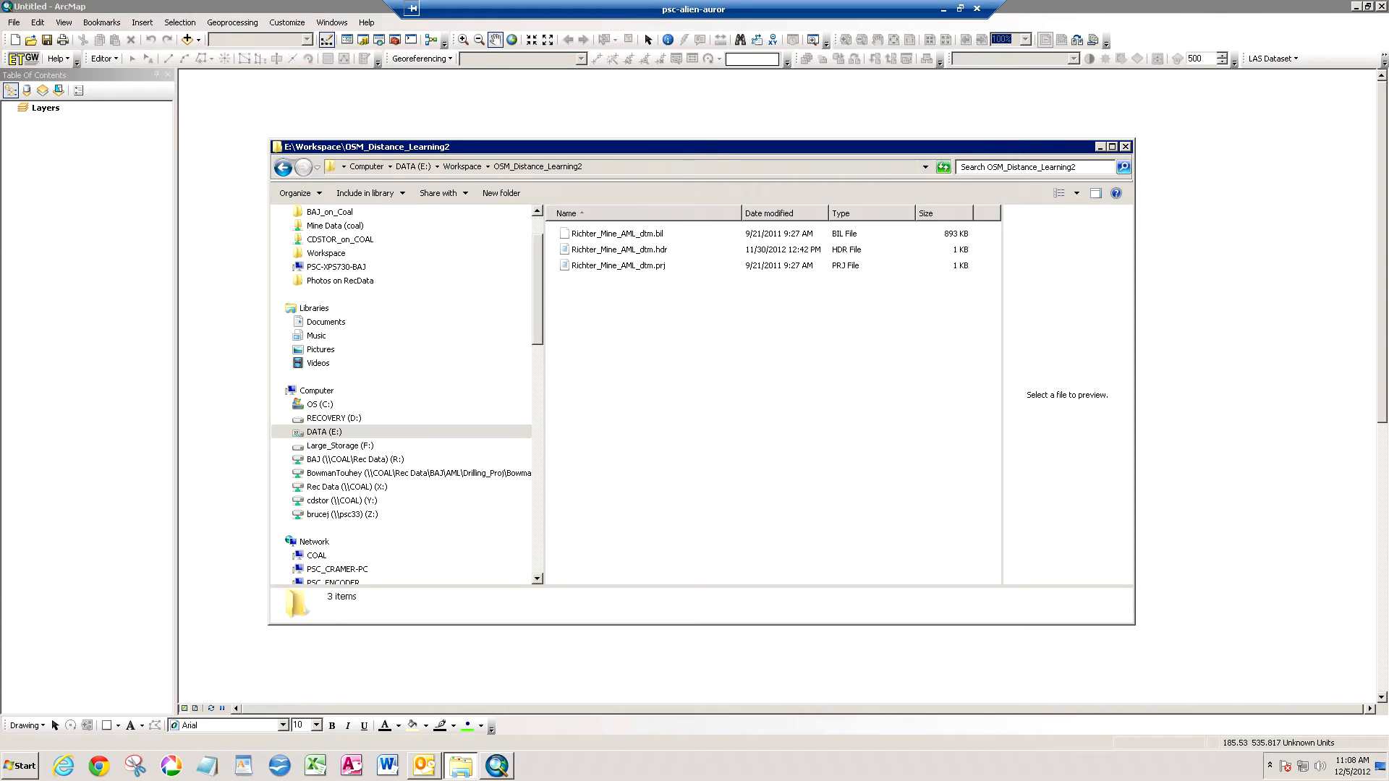
pyautogui.click(617, 233)
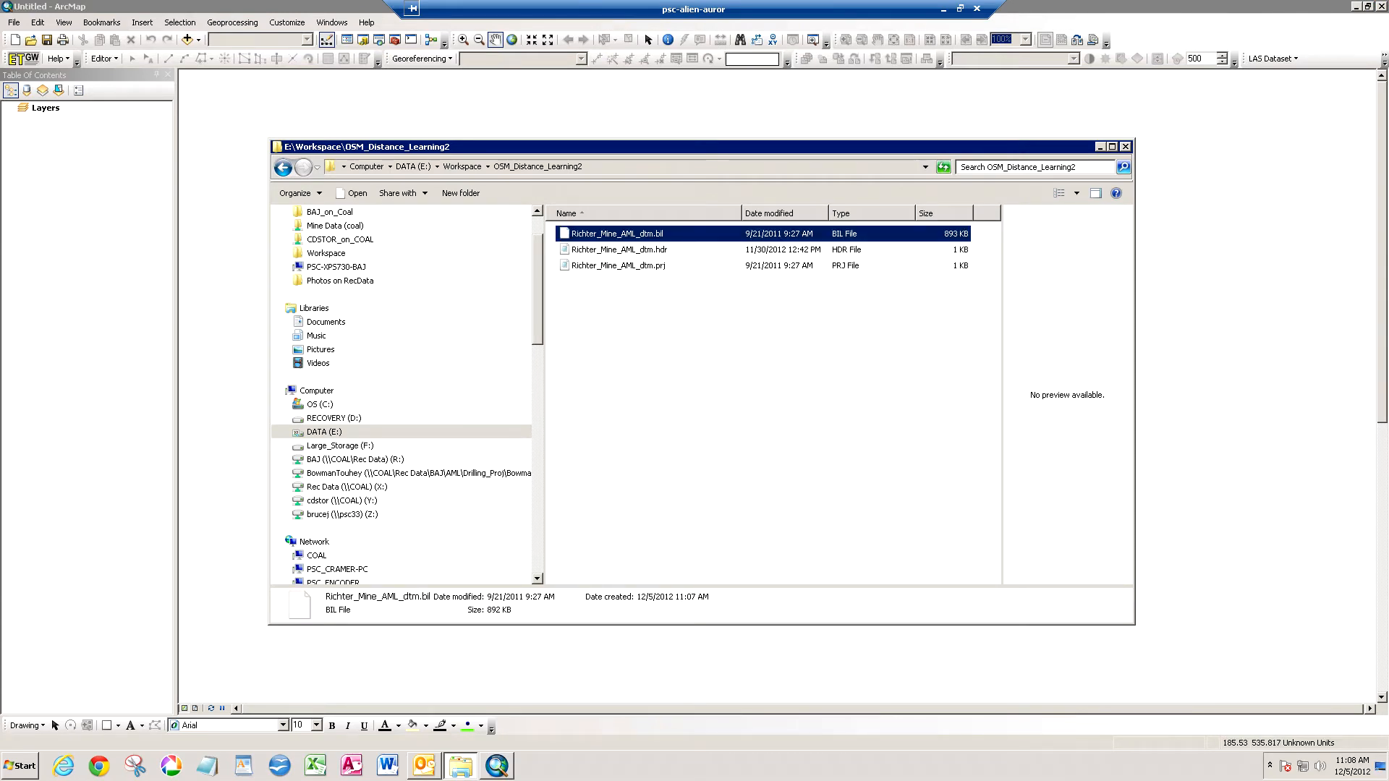
pyautogui.click(657, 234)
pyautogui.click(657, 234)
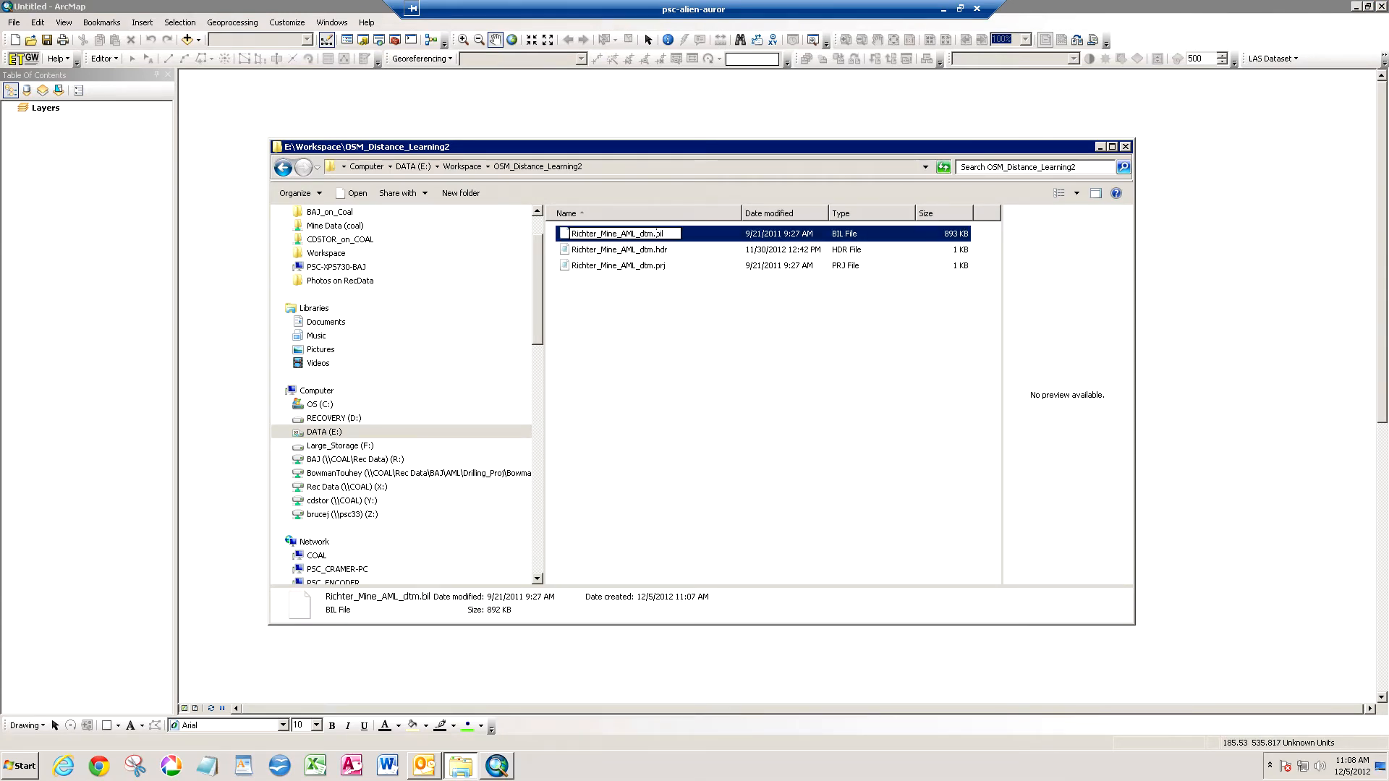
pyautogui.write('flt')
pyautogui.press('Delete')
pyautogui.press('Delete')
pyautogui.press('Delete')
pyautogui.press('Return')
pyautogui.press('Return')
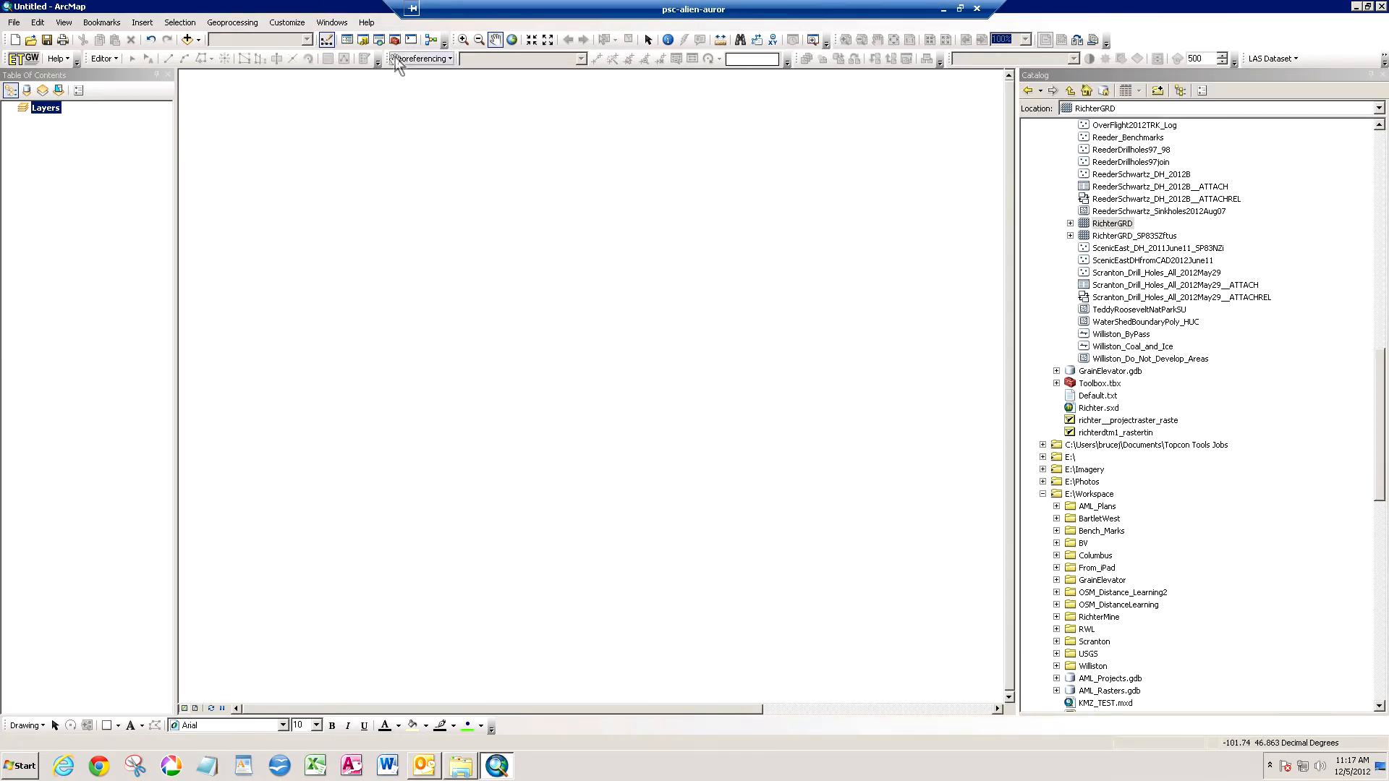
# - Start the Float to Raster conversion tool with Richter_Mine_AML_dtm.flt from the OSM_Distance_Learning2 folder as the input file
pyautogui.click(394, 42)
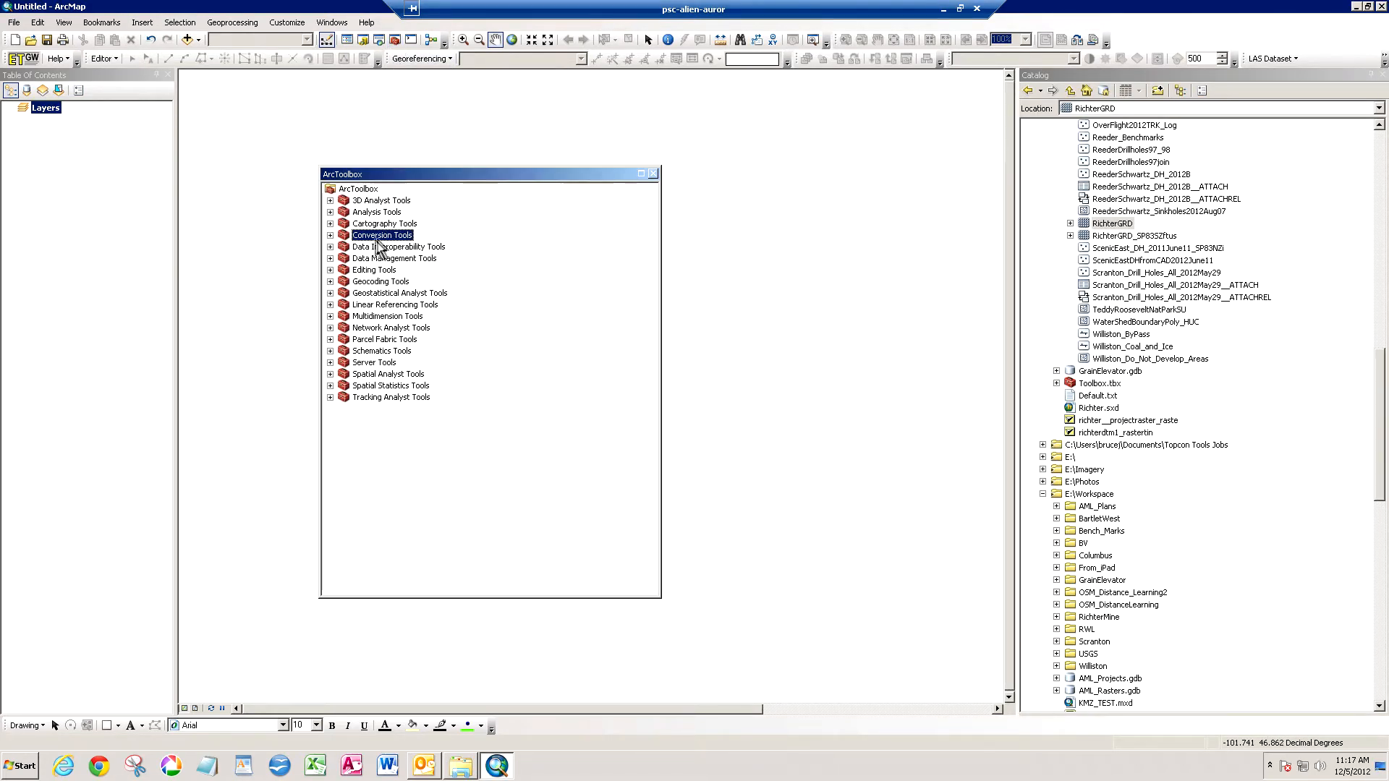
pyautogui.click(330, 235)
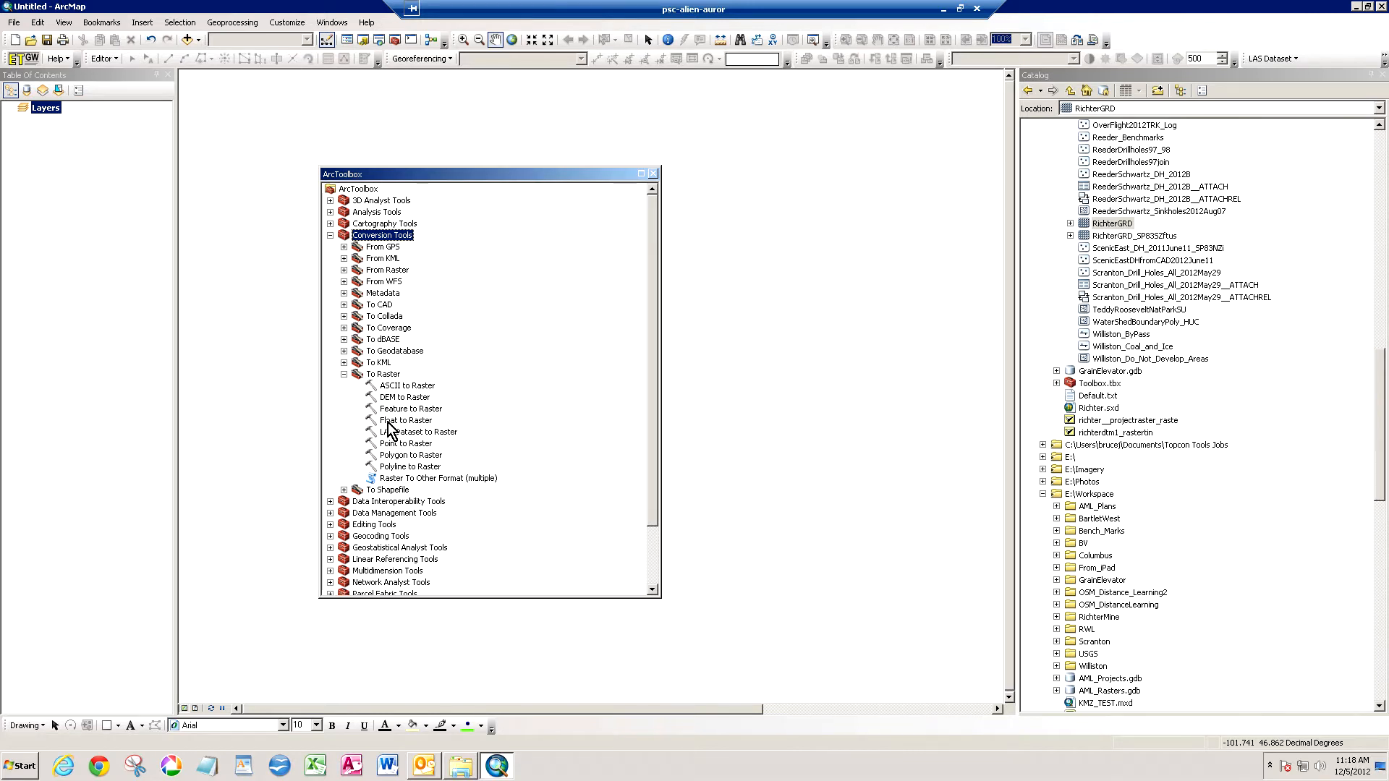
pyautogui.doubleClick(394, 421)
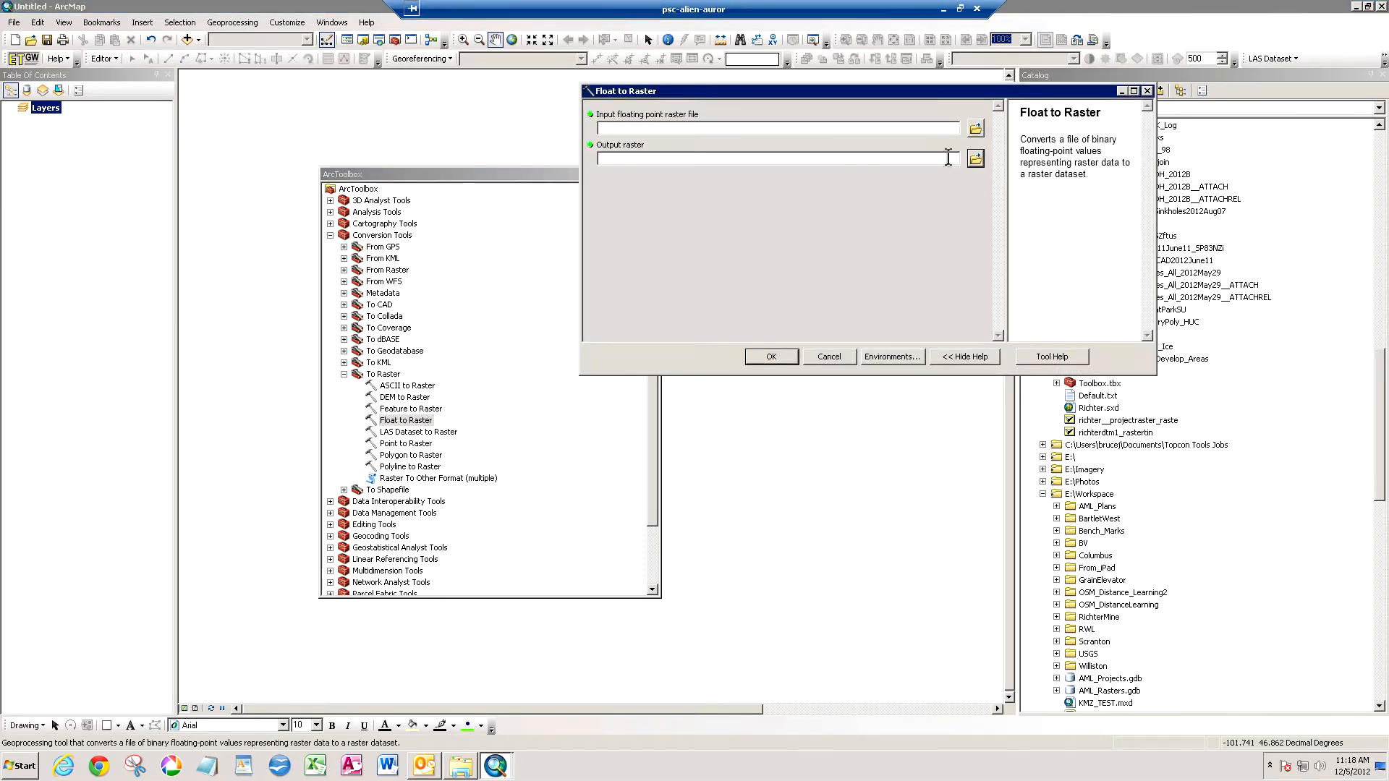
pyautogui.click(975, 128)
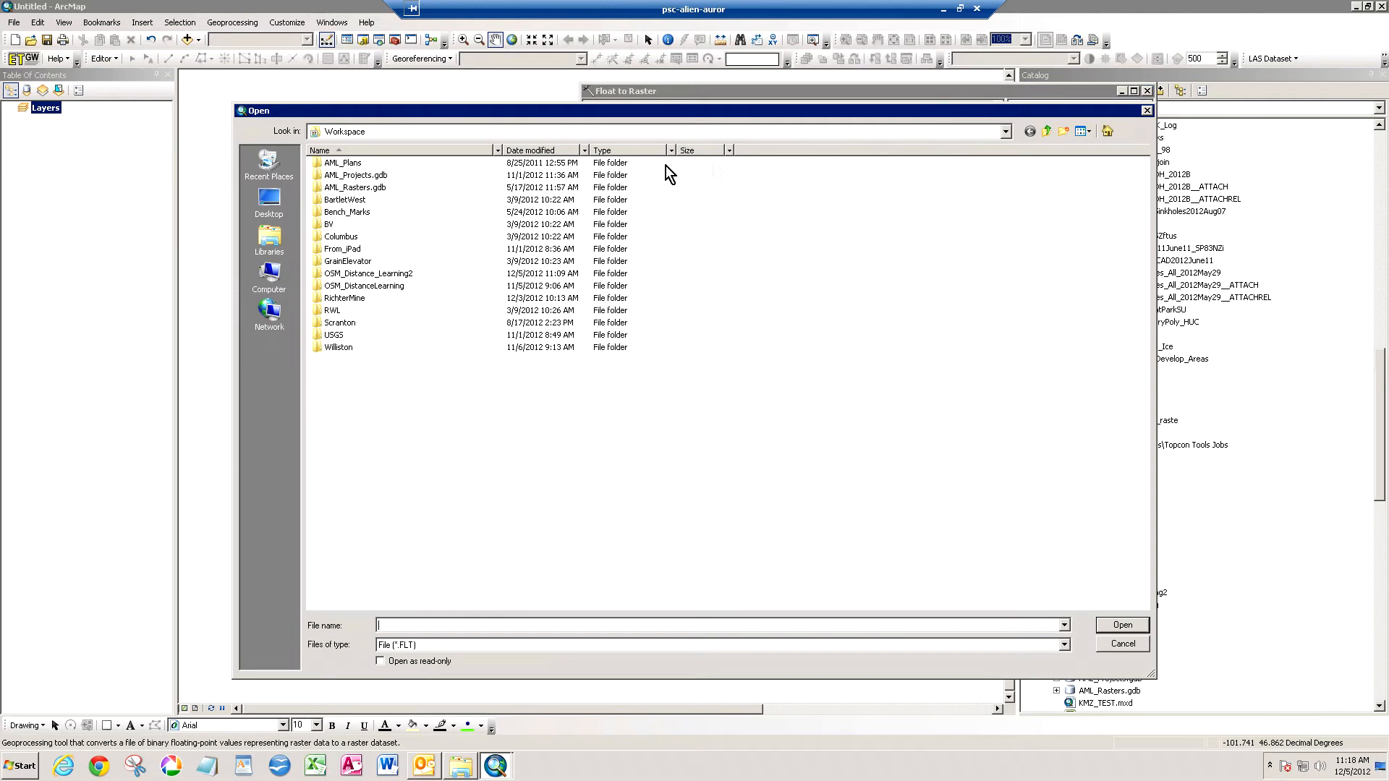
pyautogui.click(400, 275)
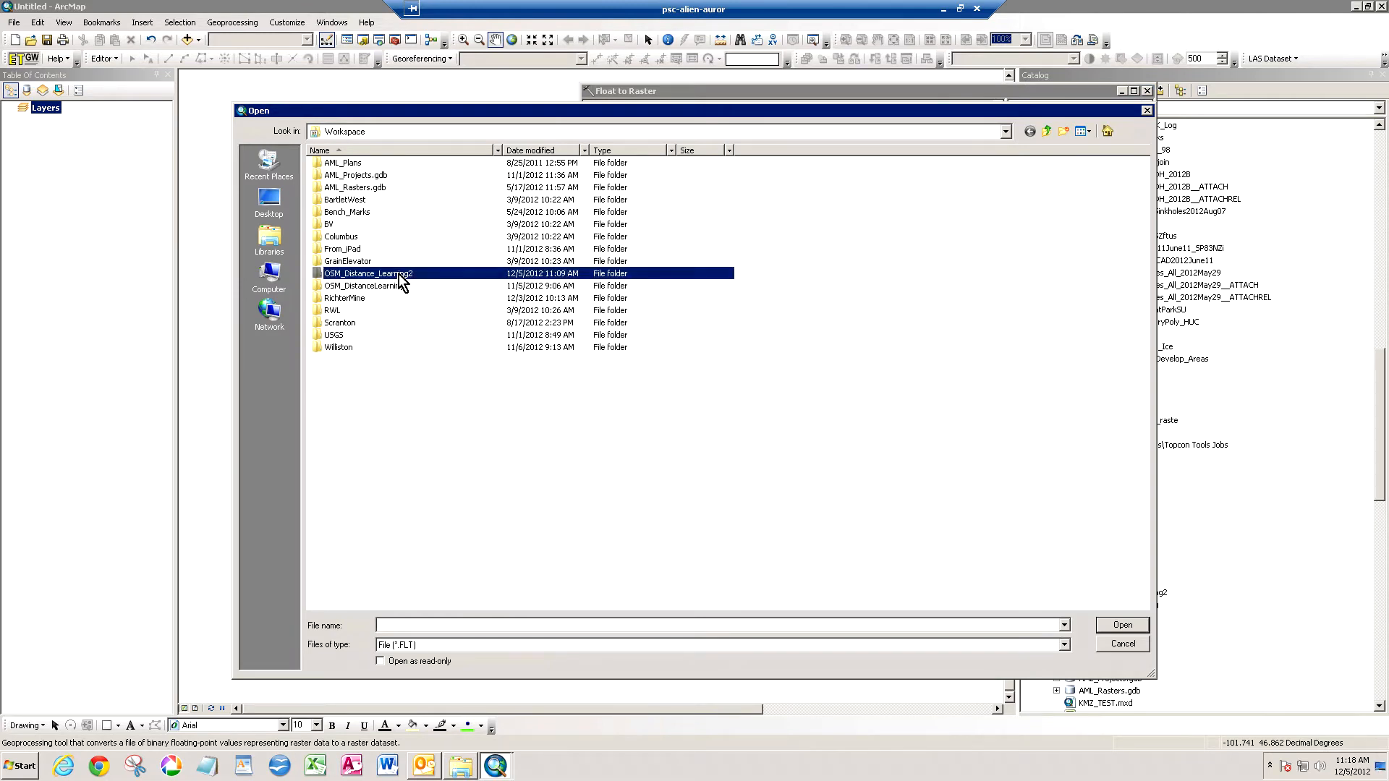
pyautogui.doubleClick(399, 275)
pyautogui.click(403, 163)
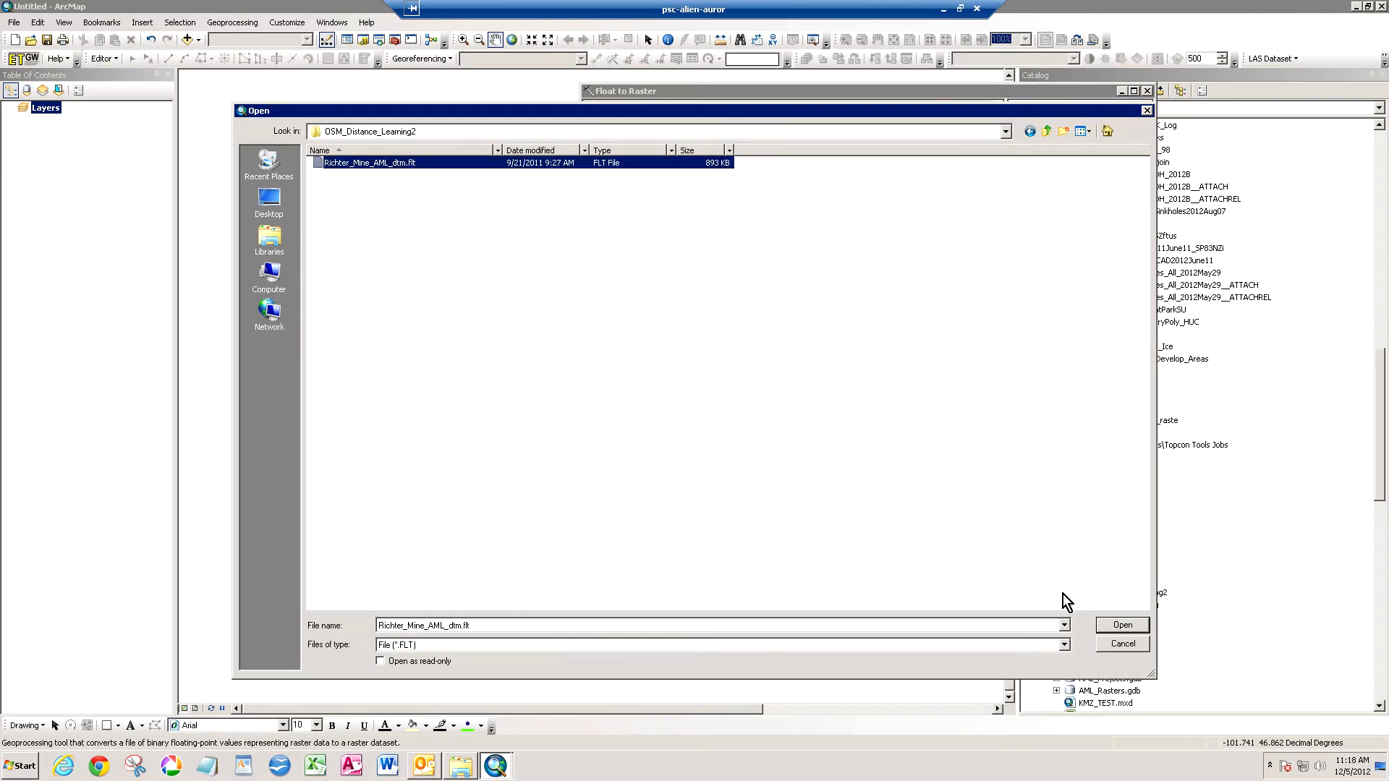
pyautogui.click(1121, 625)
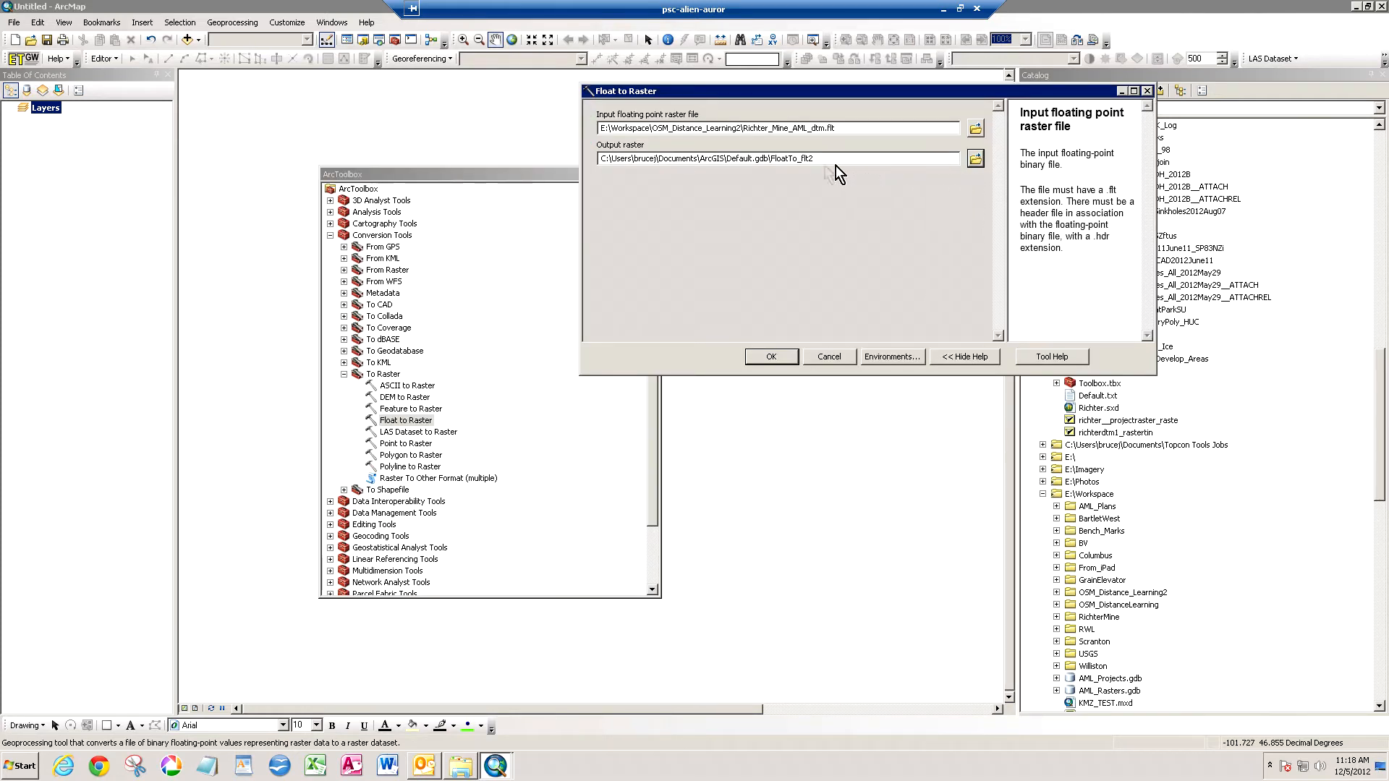
# - Name the output raster RichterTo_flt2 in Default.gdb, run the conversion and close the toolbox
pyautogui.click(772, 159)
pyautogui.write('Richter')
pyautogui.press('Delete')
pyautogui.press('Delete')
pyautogui.press('Delete')
pyautogui.press('Delete')
pyautogui.press('Delete')
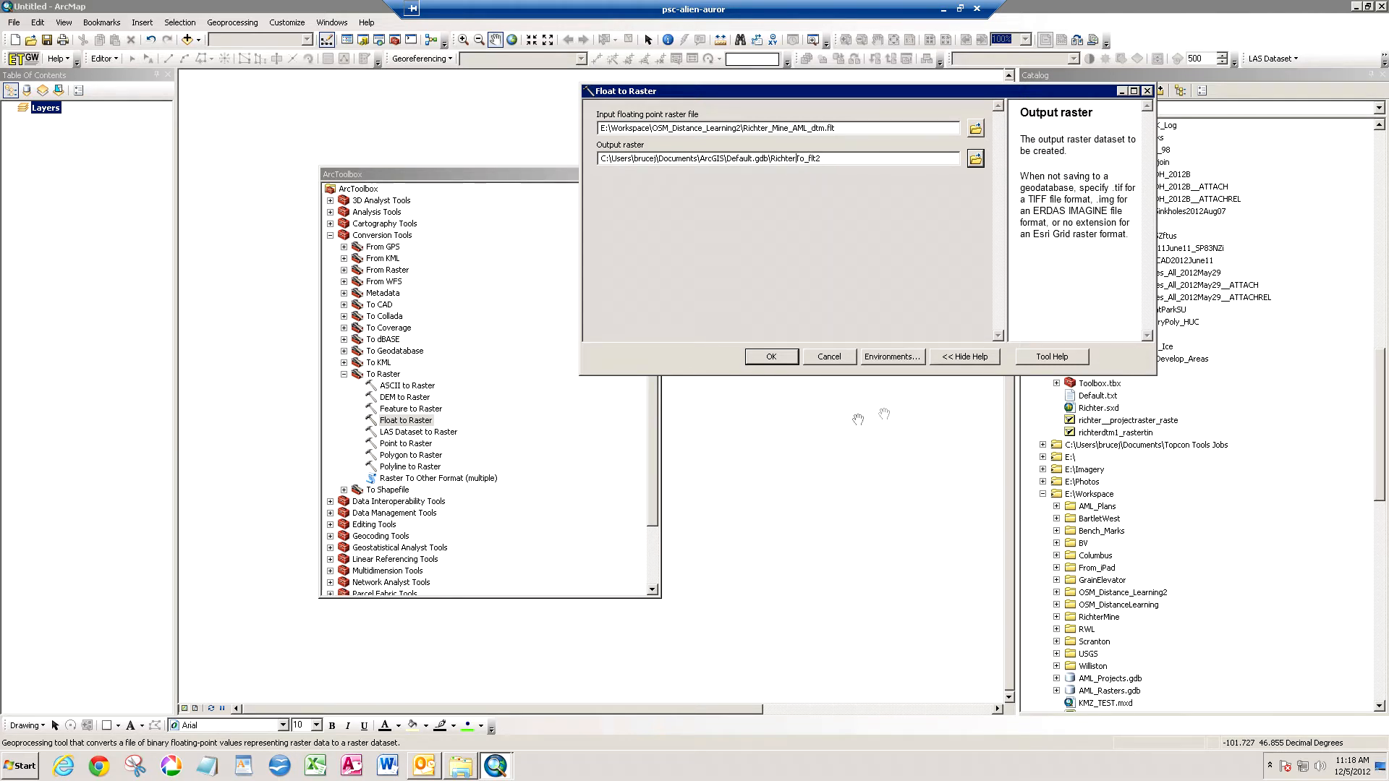
pyautogui.click(781, 360)
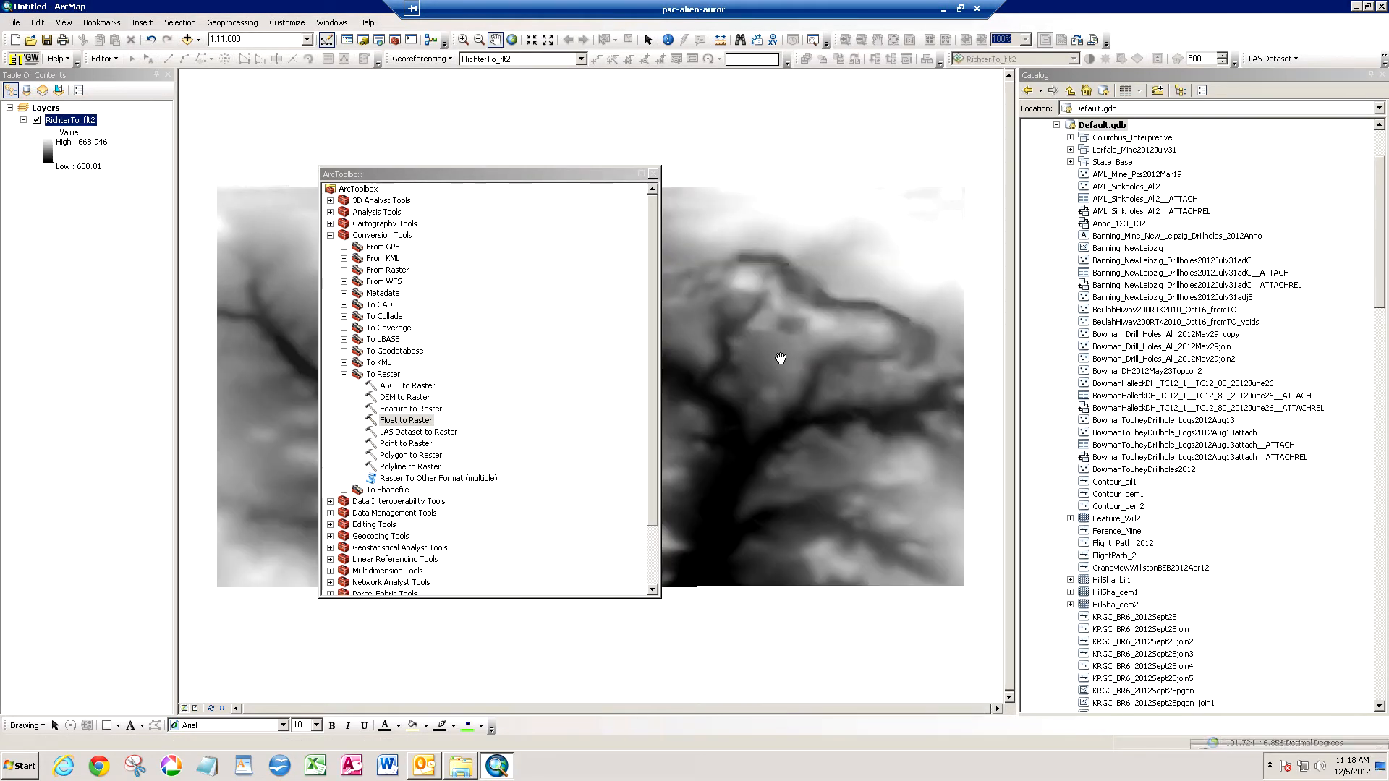
pyautogui.click(653, 174)
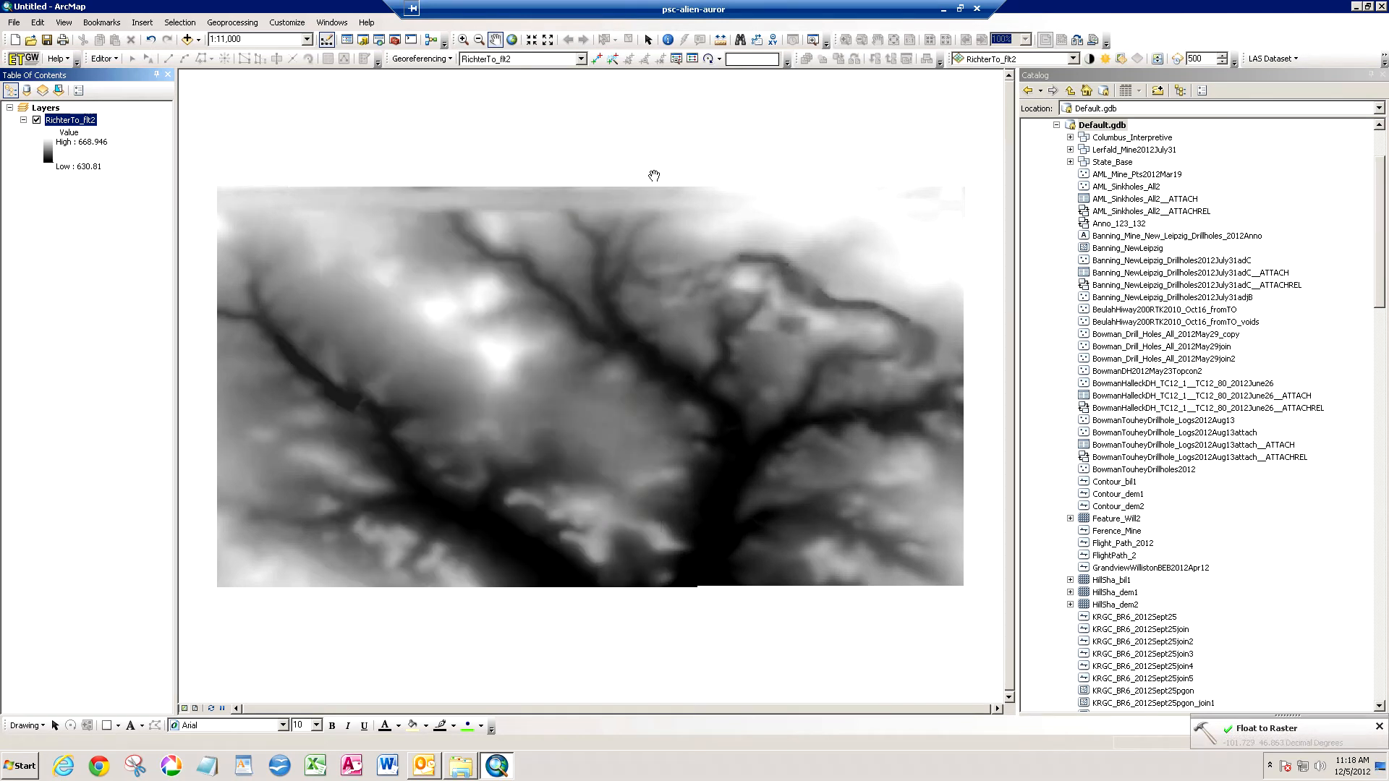
# - Check the NoData value and spatial reference in the source properties of the RichterTo_flt2 layer
pyautogui.doubleClick(90, 122)
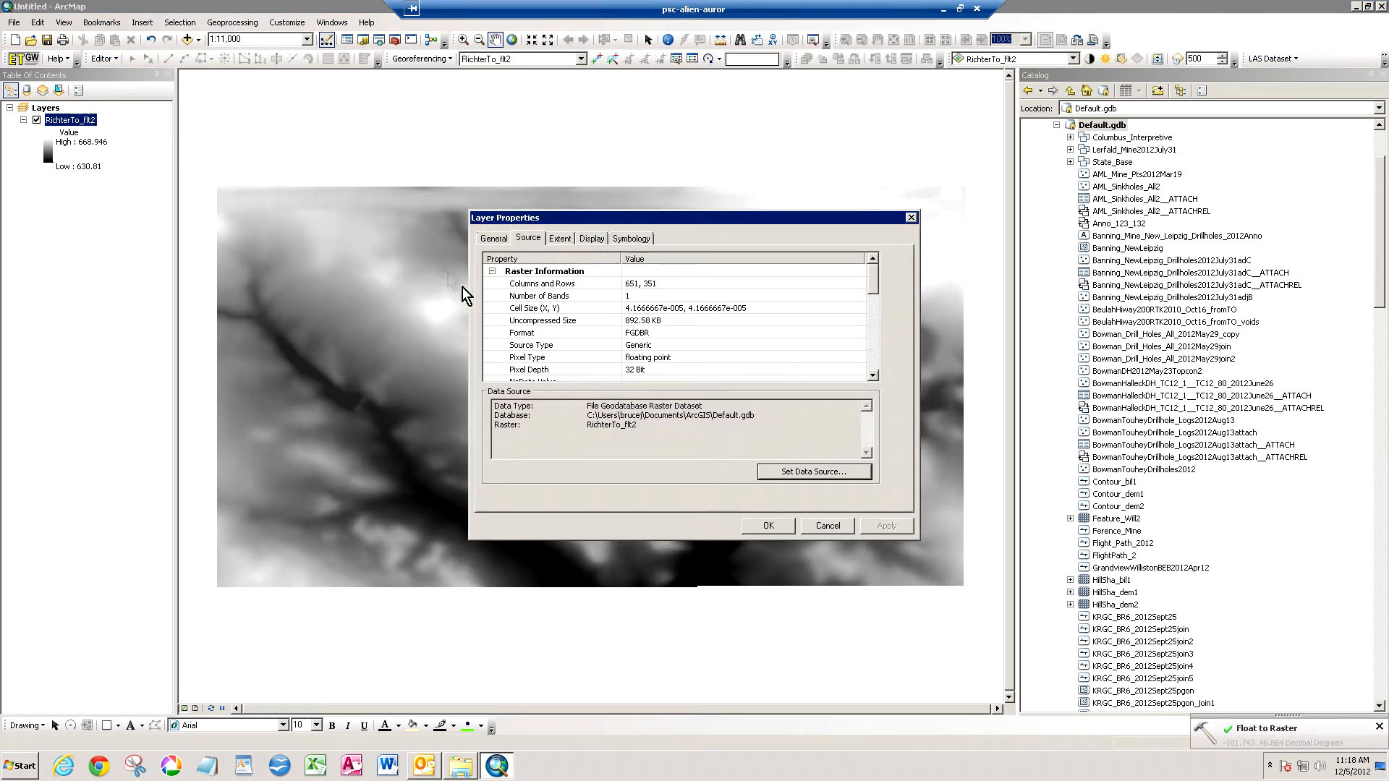
pyautogui.moveTo(871, 288); pyautogui.dragTo(871, 302)
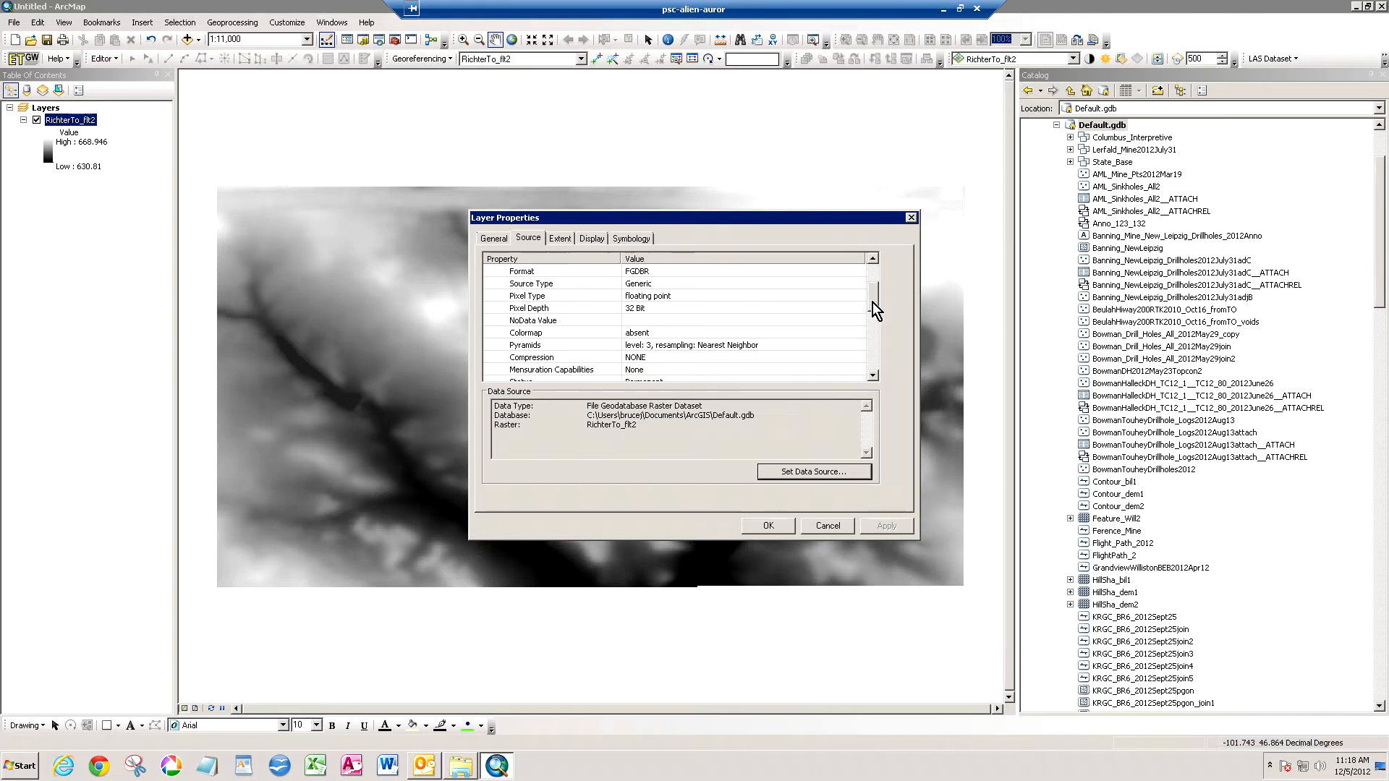
pyautogui.click(718, 321)
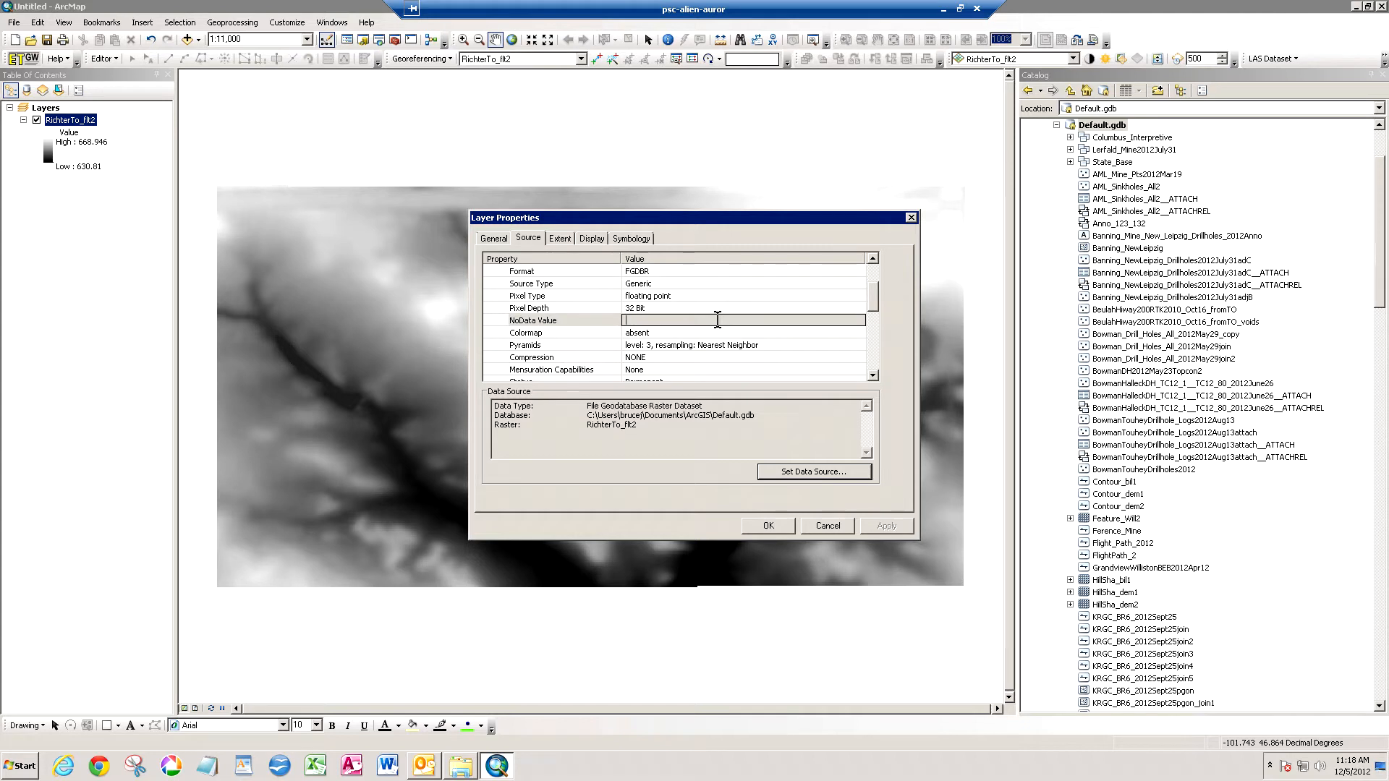
pyautogui.moveTo(875, 306); pyautogui.dragTo(875, 351)
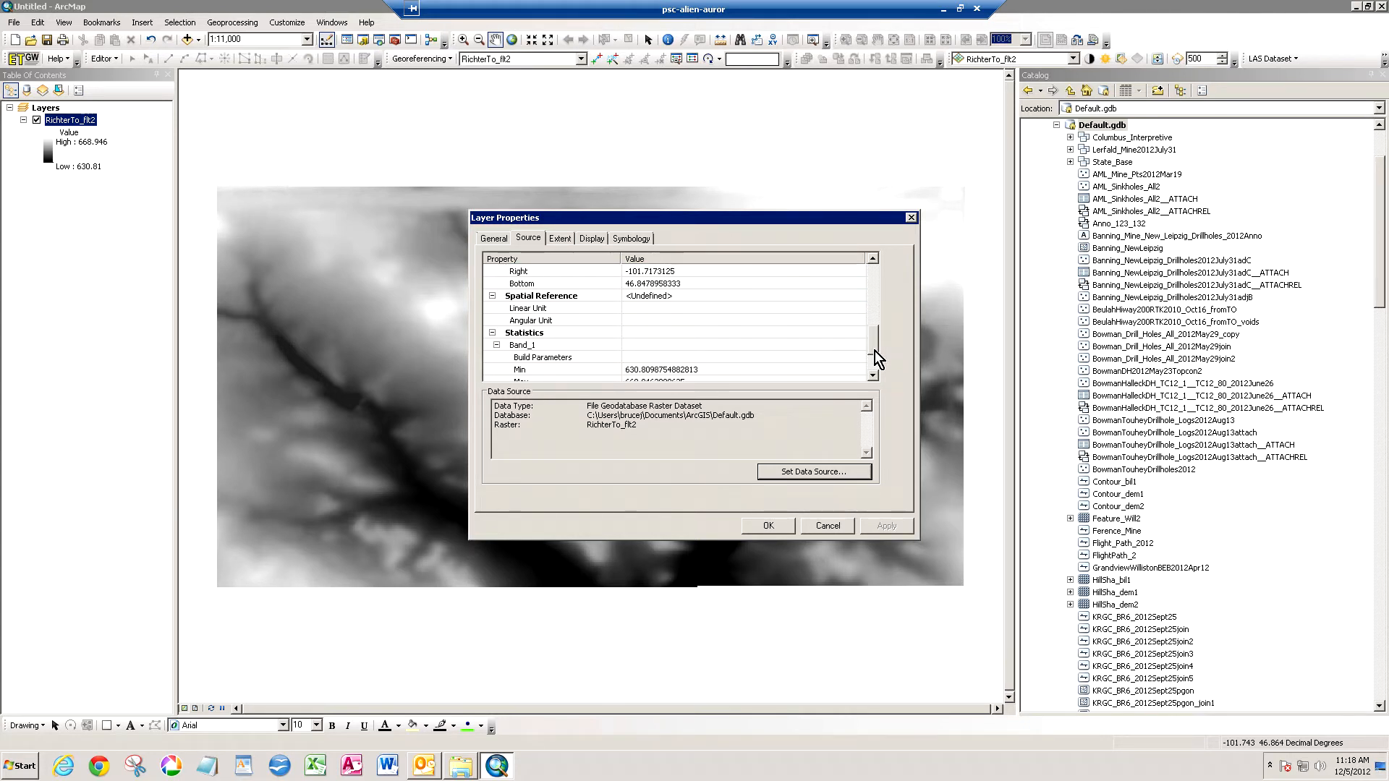
pyautogui.click(657, 298)
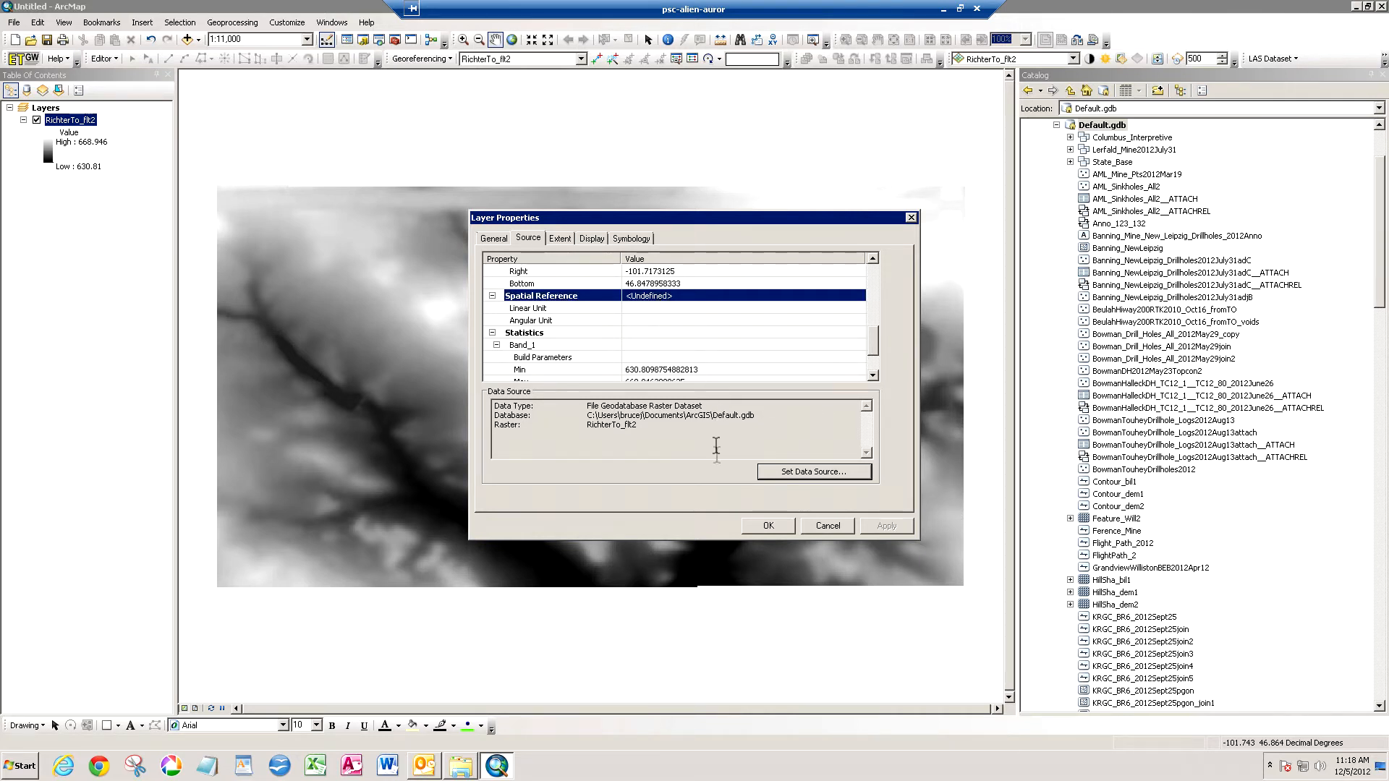
pyautogui.click(767, 526)
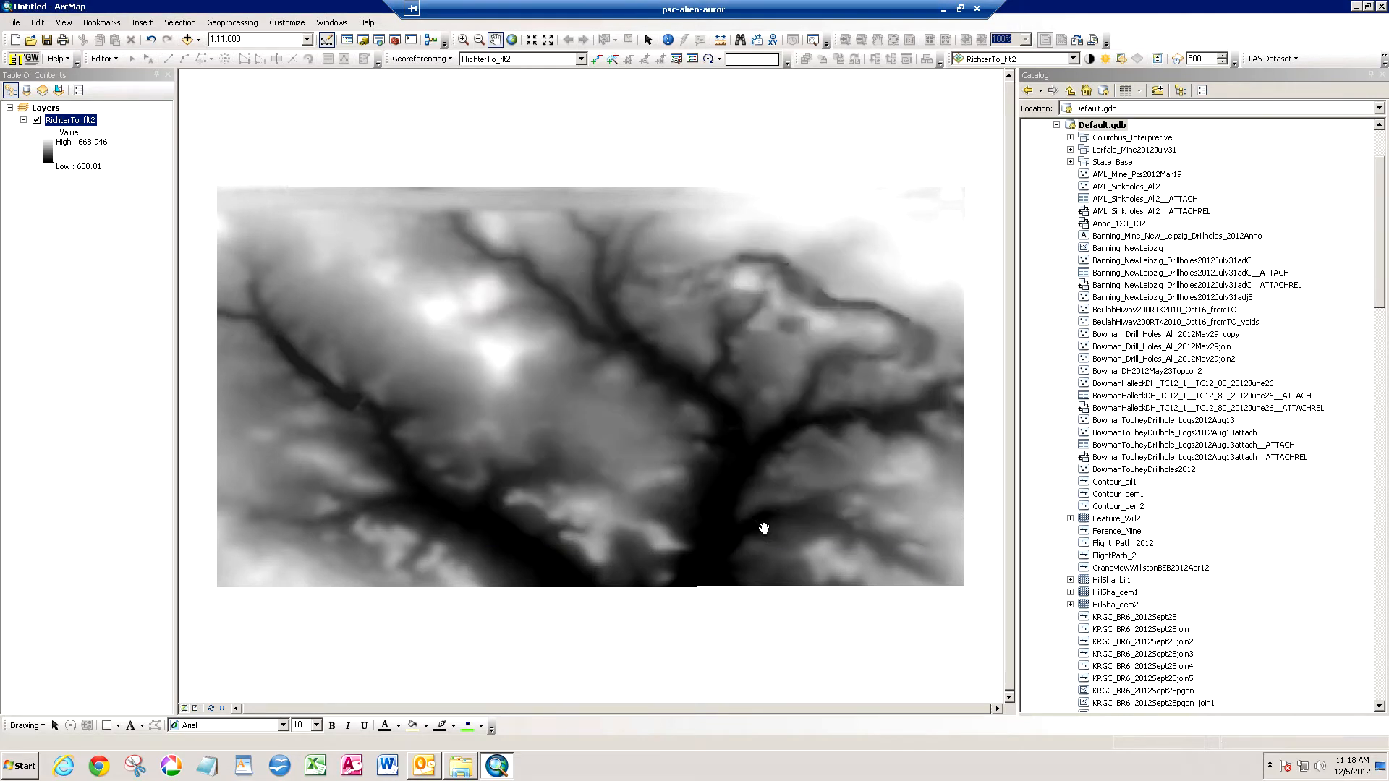
# - Remove the RichterTo_flt2 layer from the map and refresh the Catalog
pyautogui.rightClick(83, 124)
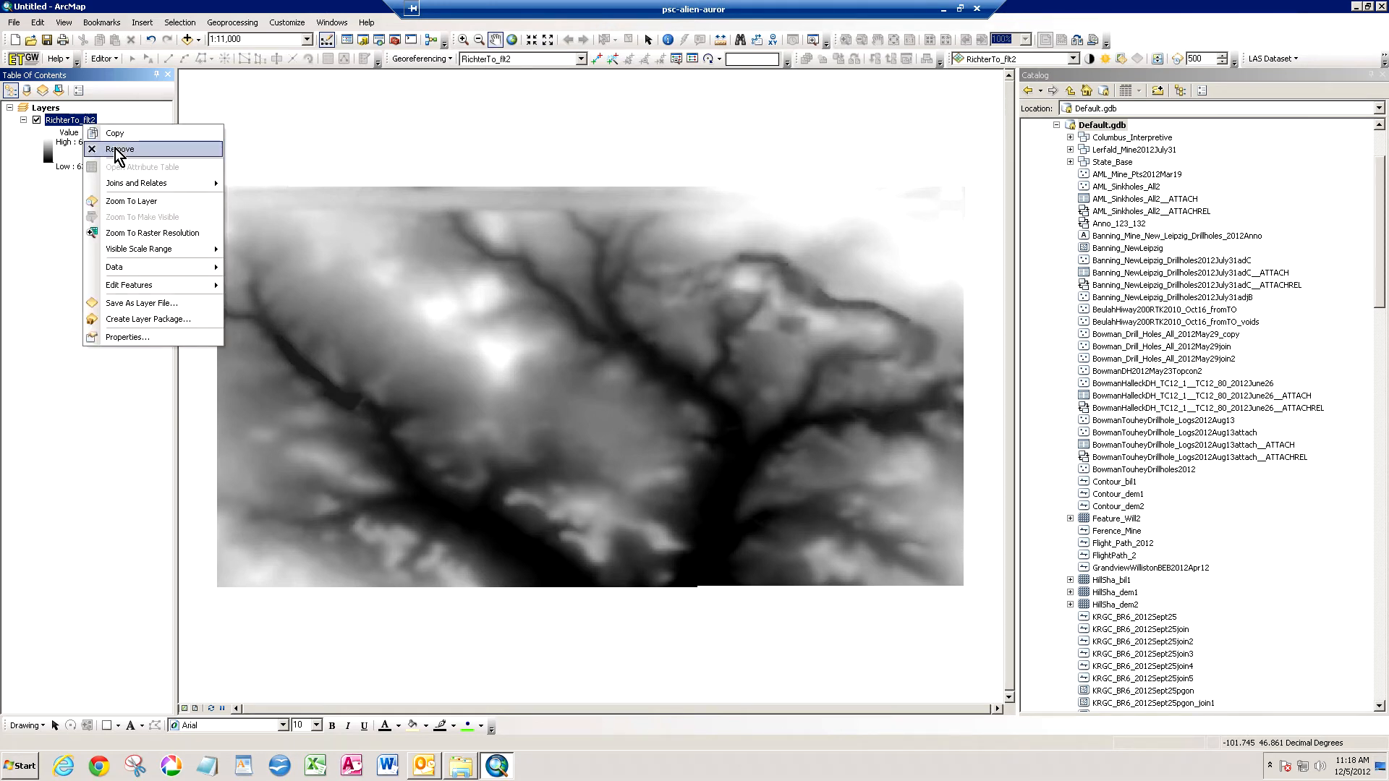
pyautogui.click(117, 149)
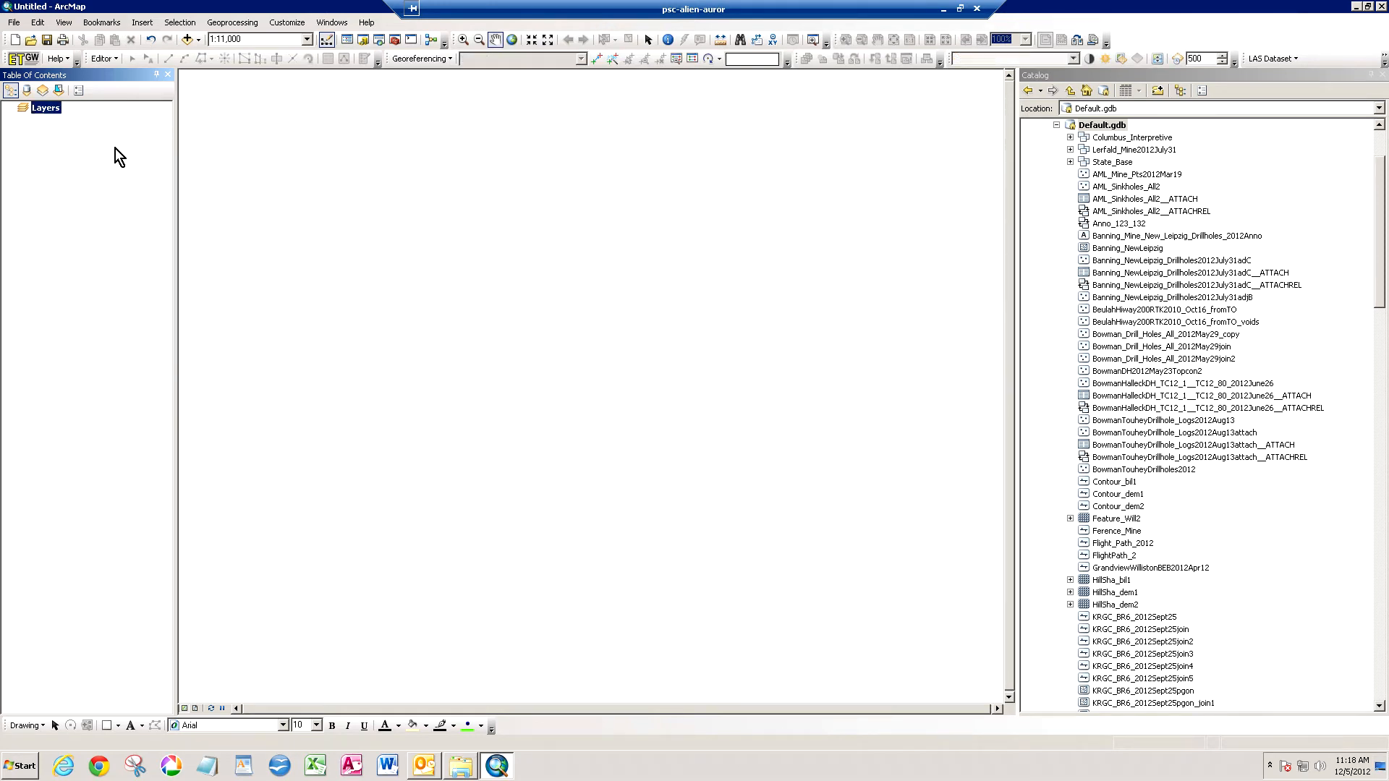
pyautogui.click(1104, 90)
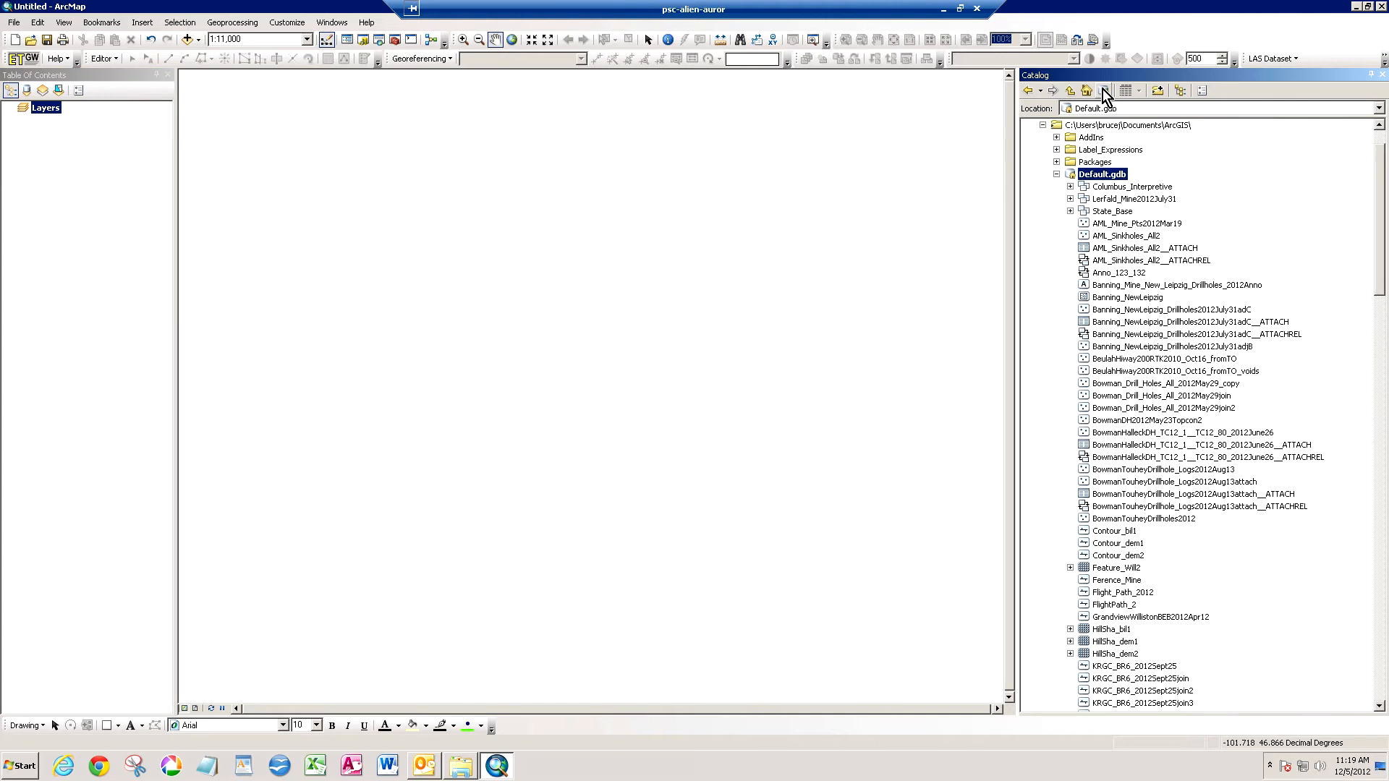
# - Set the NoData value of Band_1 to -9999 in the dataset properties of RichterTo_flt2 in Default.gdb
pyautogui.scroll(-15, 1228, 162)
pyautogui.rightClick(1116, 494)
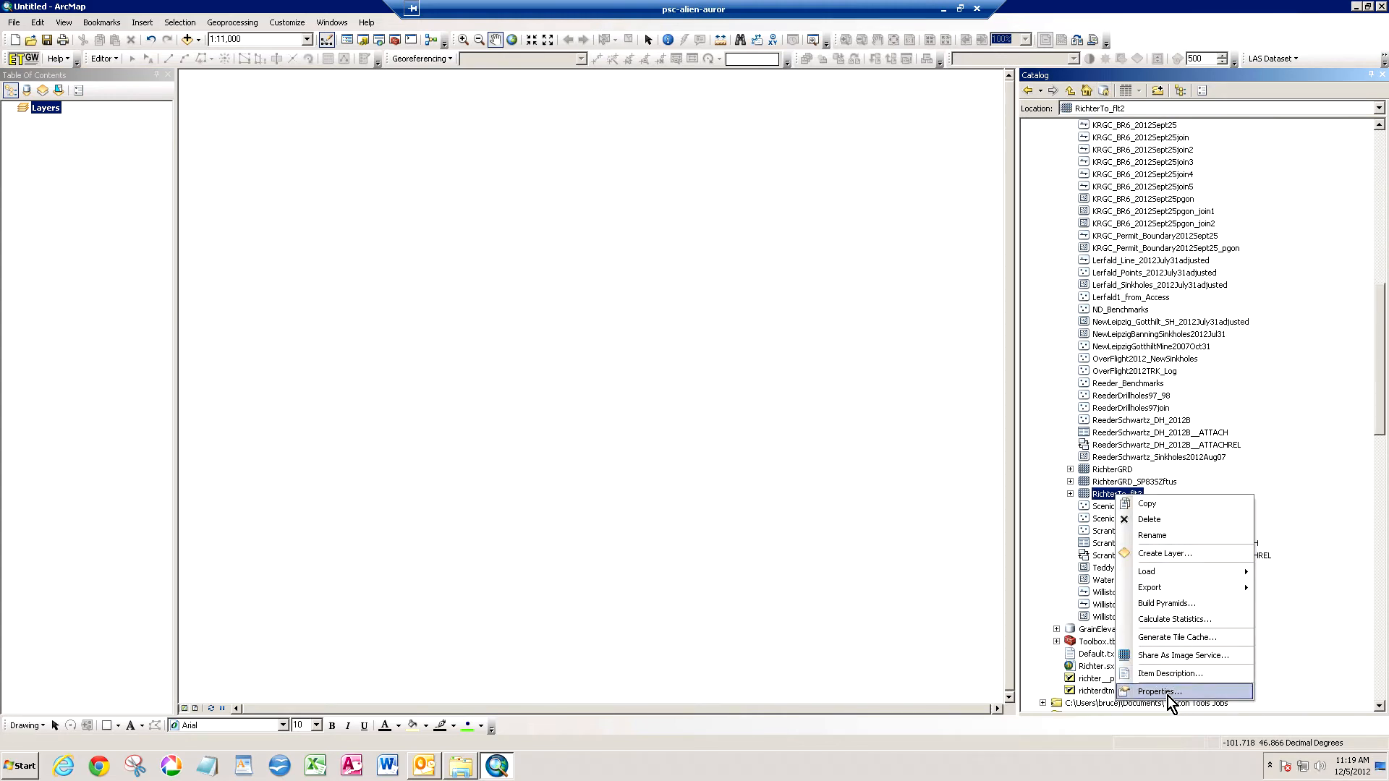
pyautogui.click(1164, 692)
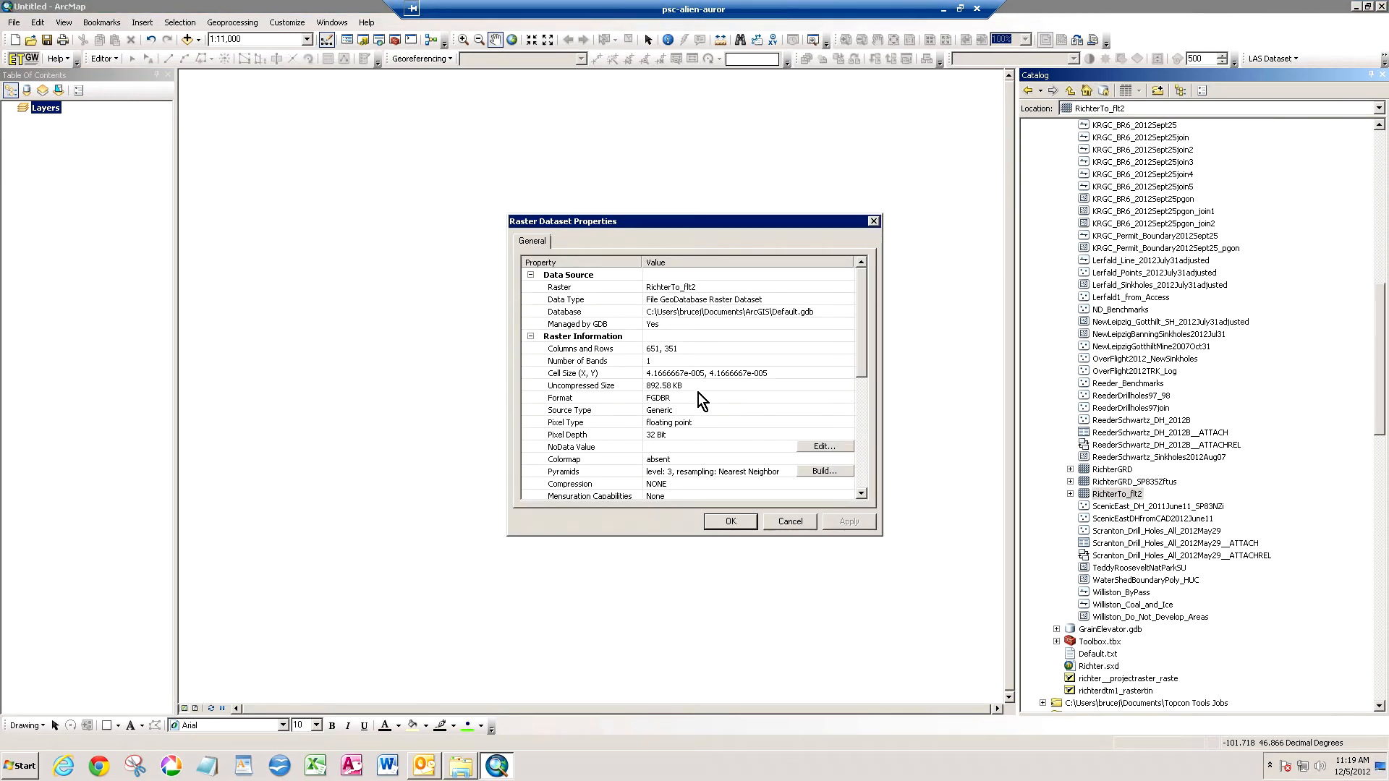
pyautogui.click(718, 409)
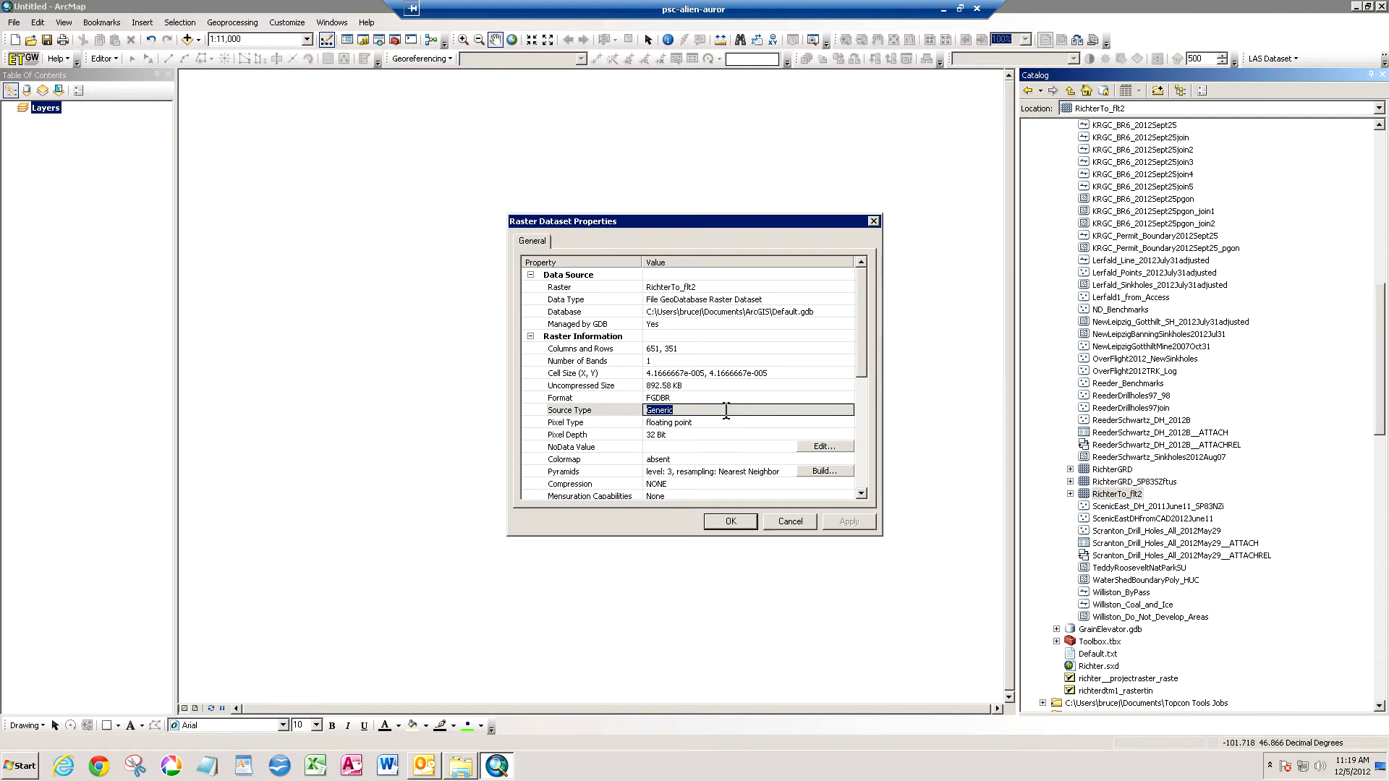
pyautogui.click(821, 450)
pyautogui.click(730, 308)
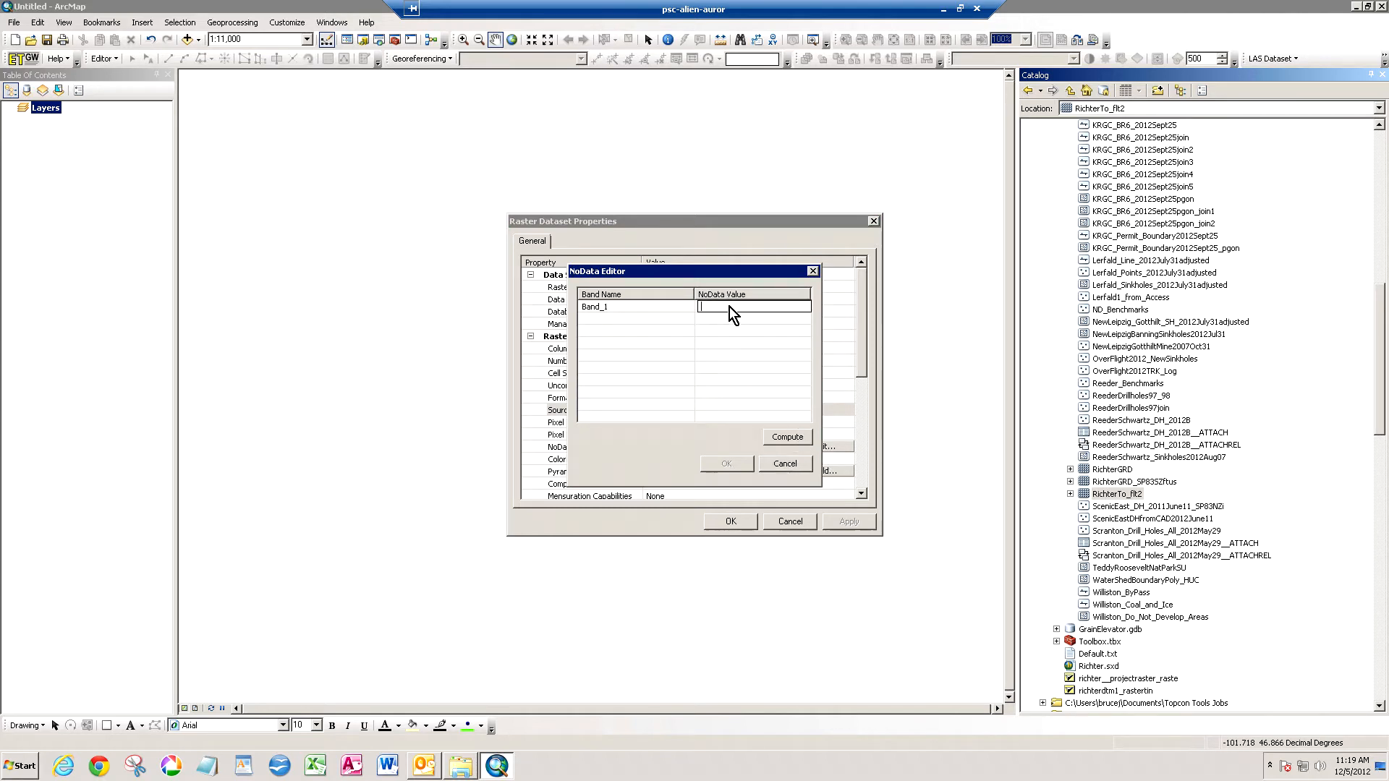
pyautogui.write('-9999')
pyautogui.press('Return')
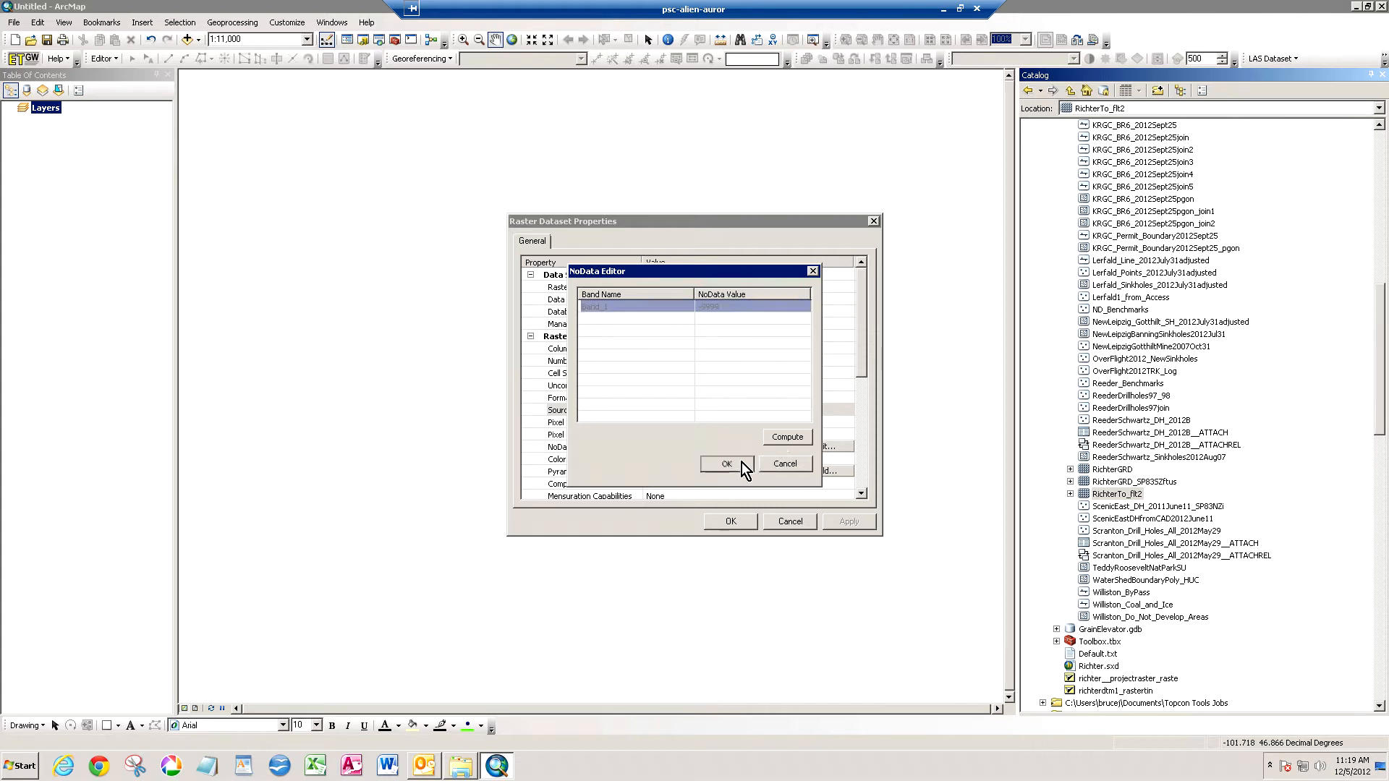
pyautogui.click(741, 463)
# - Assign the WGS 1984 coordinate system to the RichterTo_flt2 dataset and add the raster to the map
pyautogui.moveTo(861, 371); pyautogui.dragTo(840, 449)
pyautogui.click(837, 448)
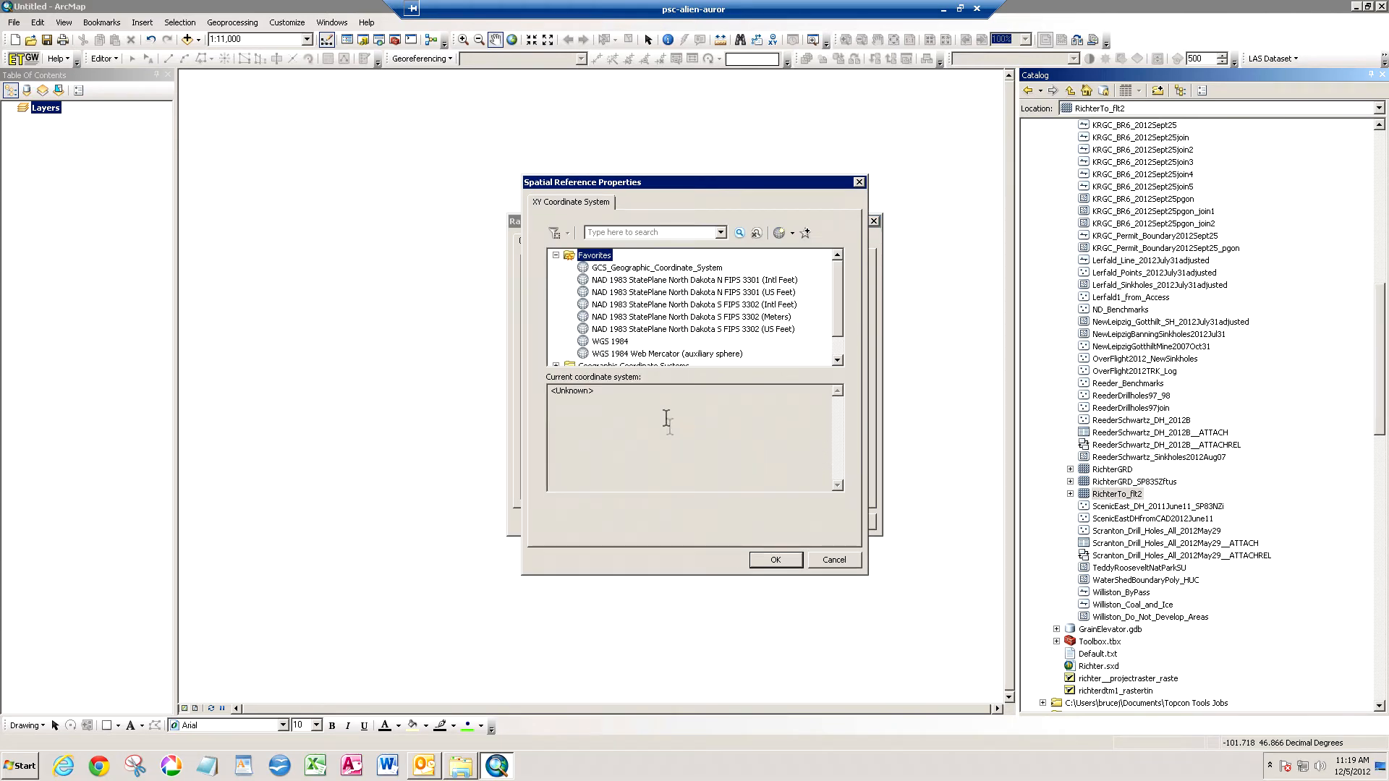
pyautogui.click(619, 342)
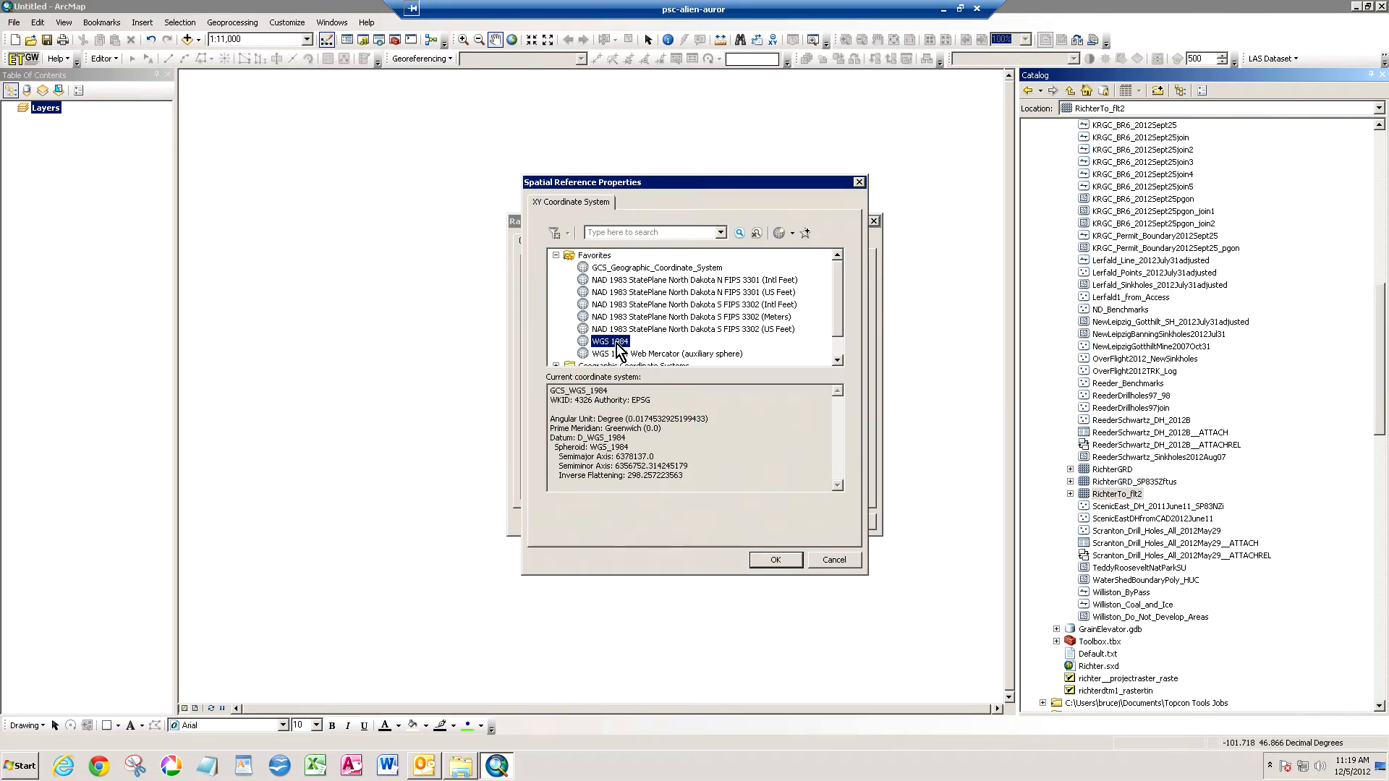
pyautogui.click(773, 560)
pyautogui.click(728, 524)
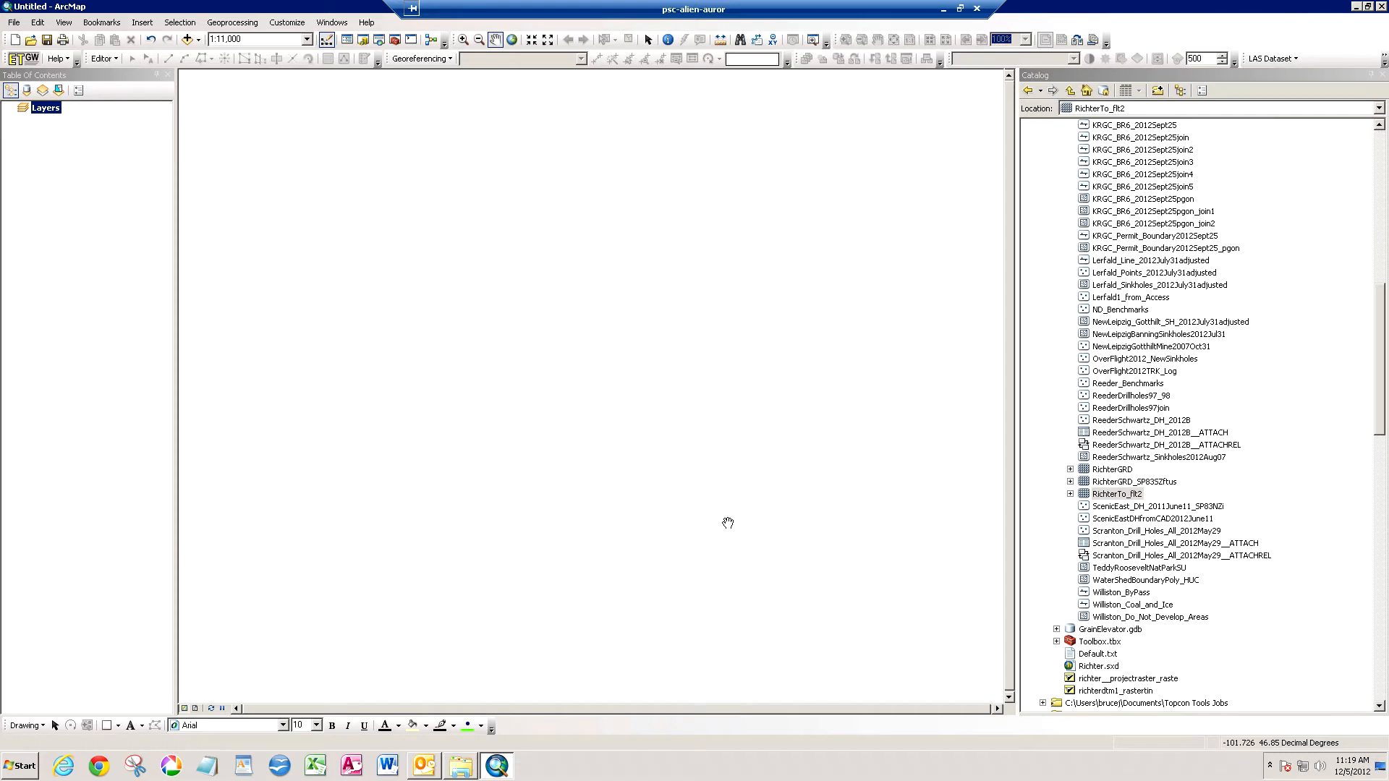
pyautogui.moveTo(1088, 494); pyautogui.dragTo(803, 406)
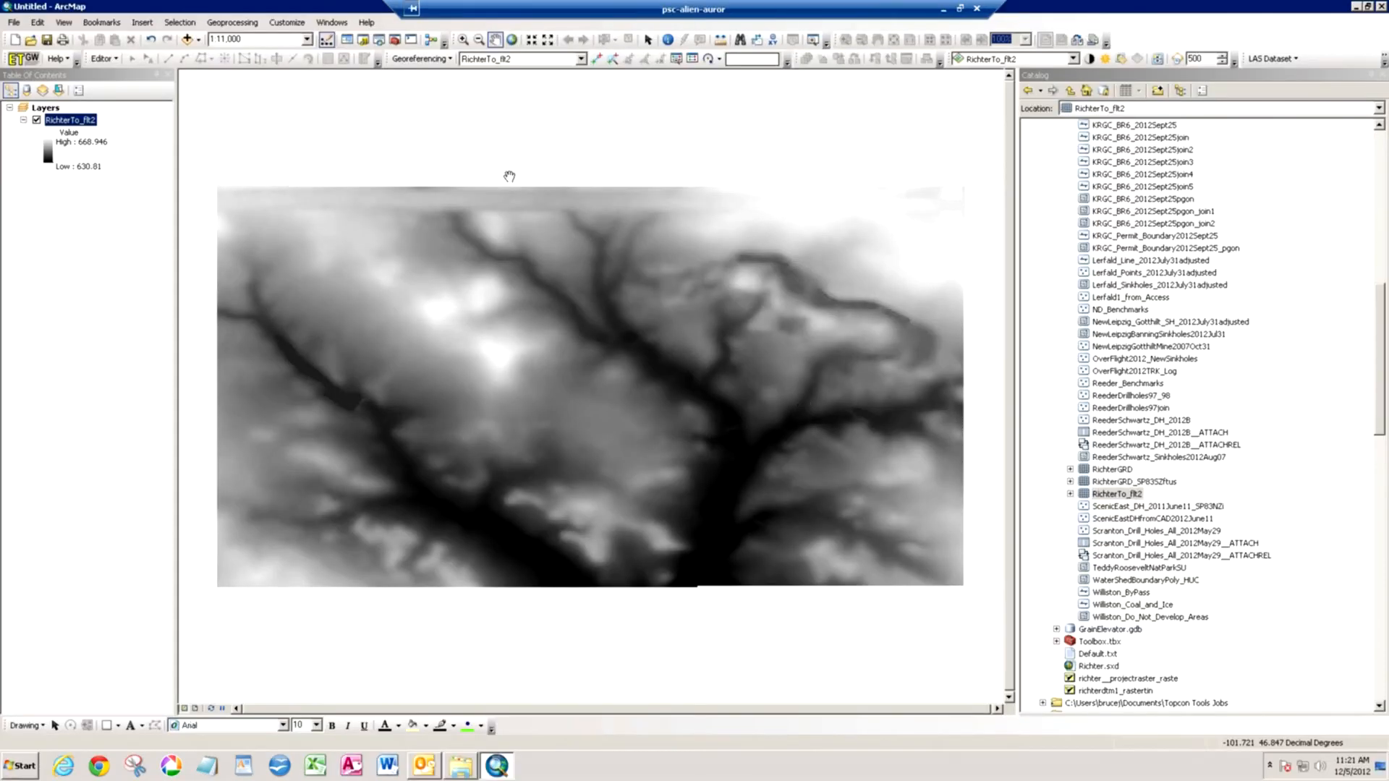
# - Start the Project Raster tool from the Data Management raster projection tools with RichterTo_flt2 as the input raster
pyautogui.click(396, 43)
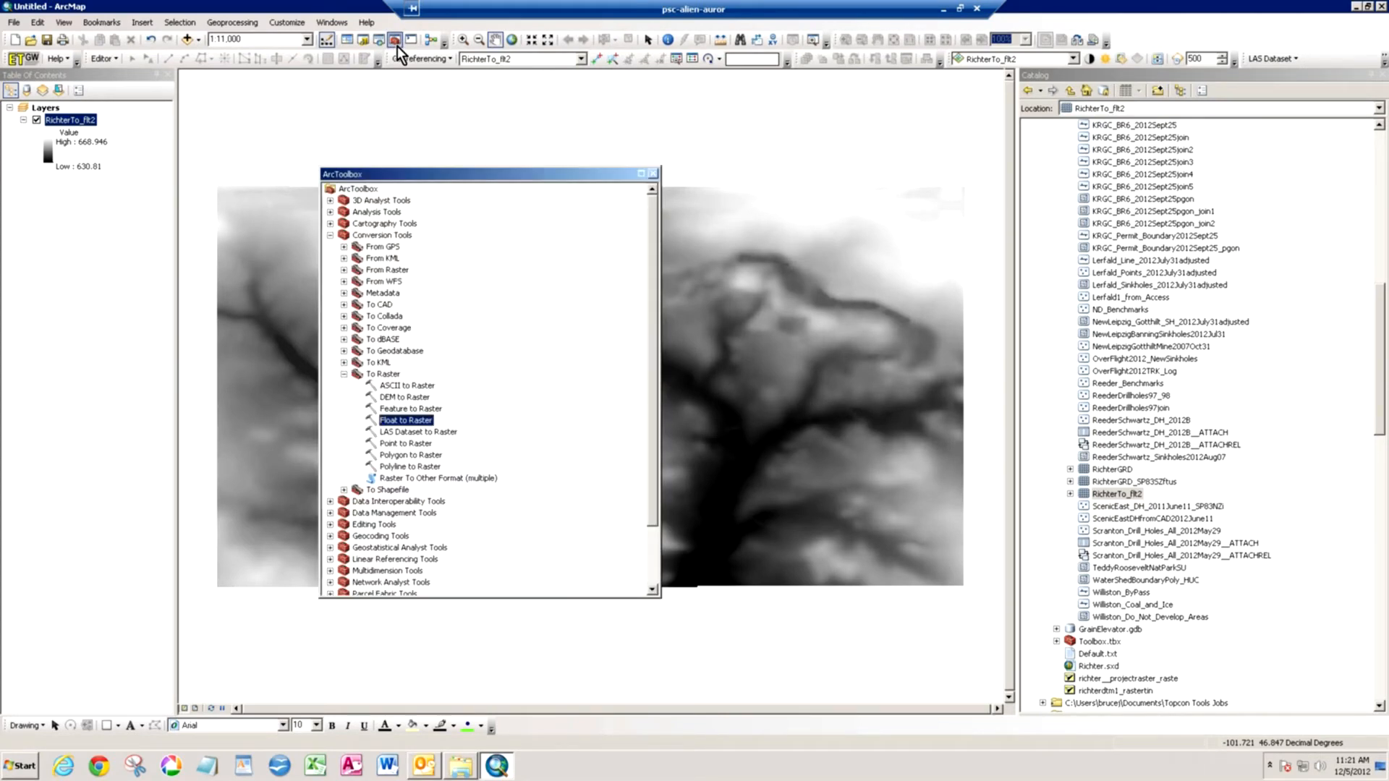
pyautogui.click(329, 236)
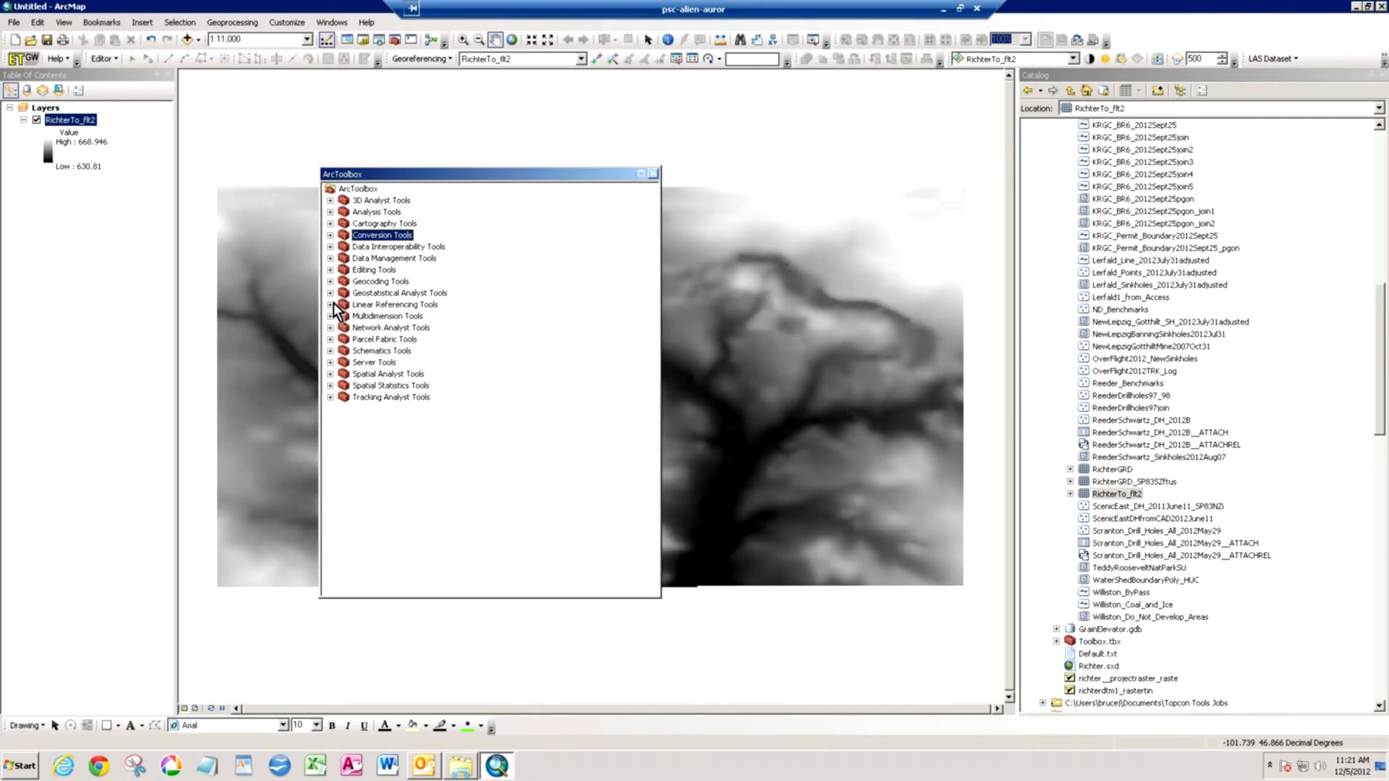
pyautogui.click(331, 259)
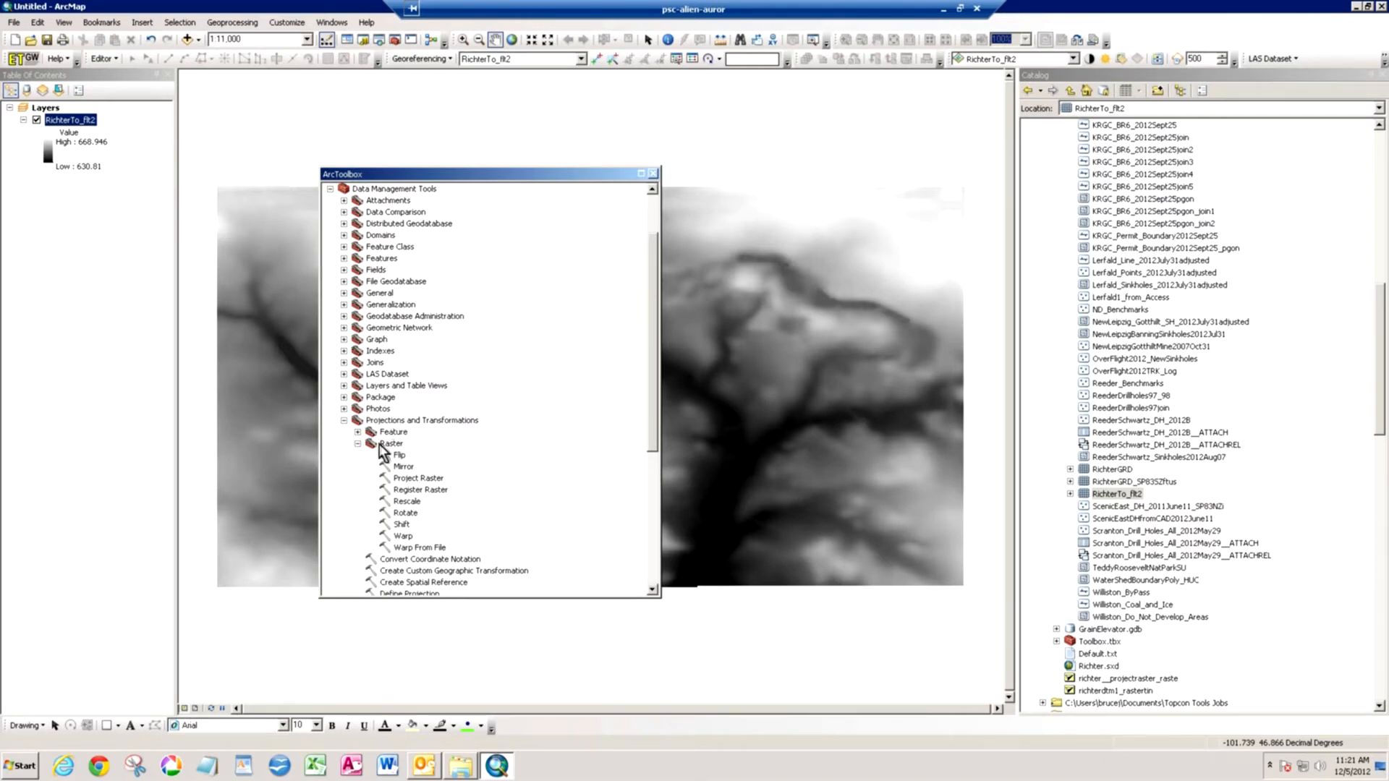
pyautogui.doubleClick(415, 479)
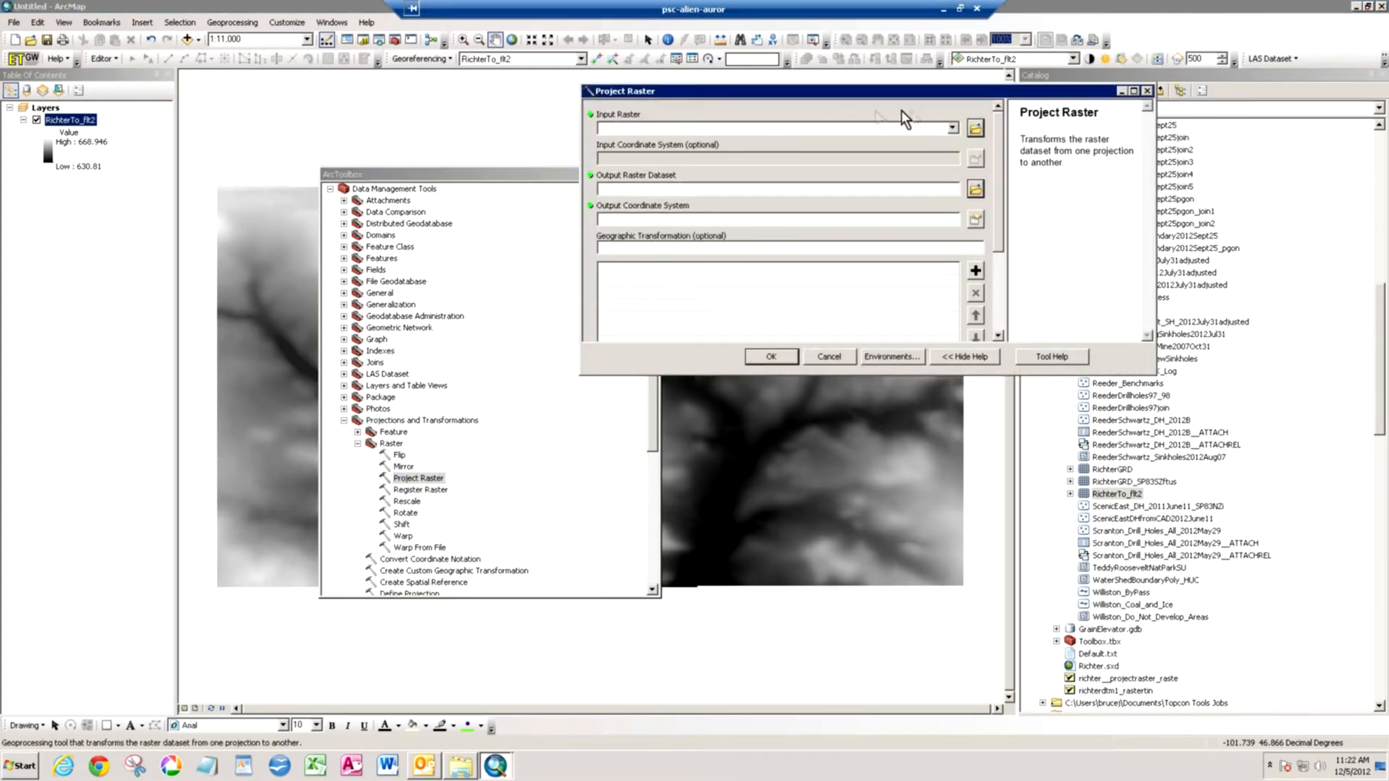
pyautogui.click(953, 128)
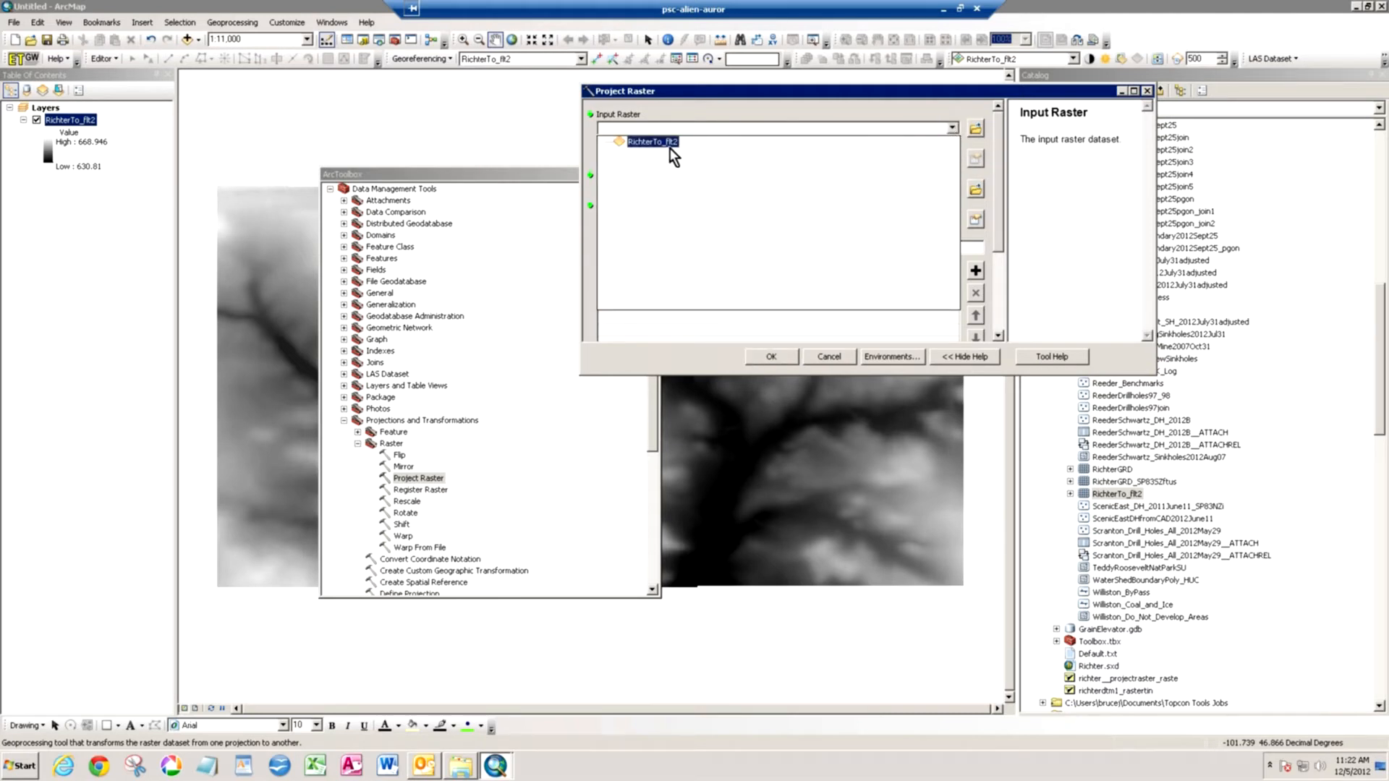
pyautogui.click(651, 142)
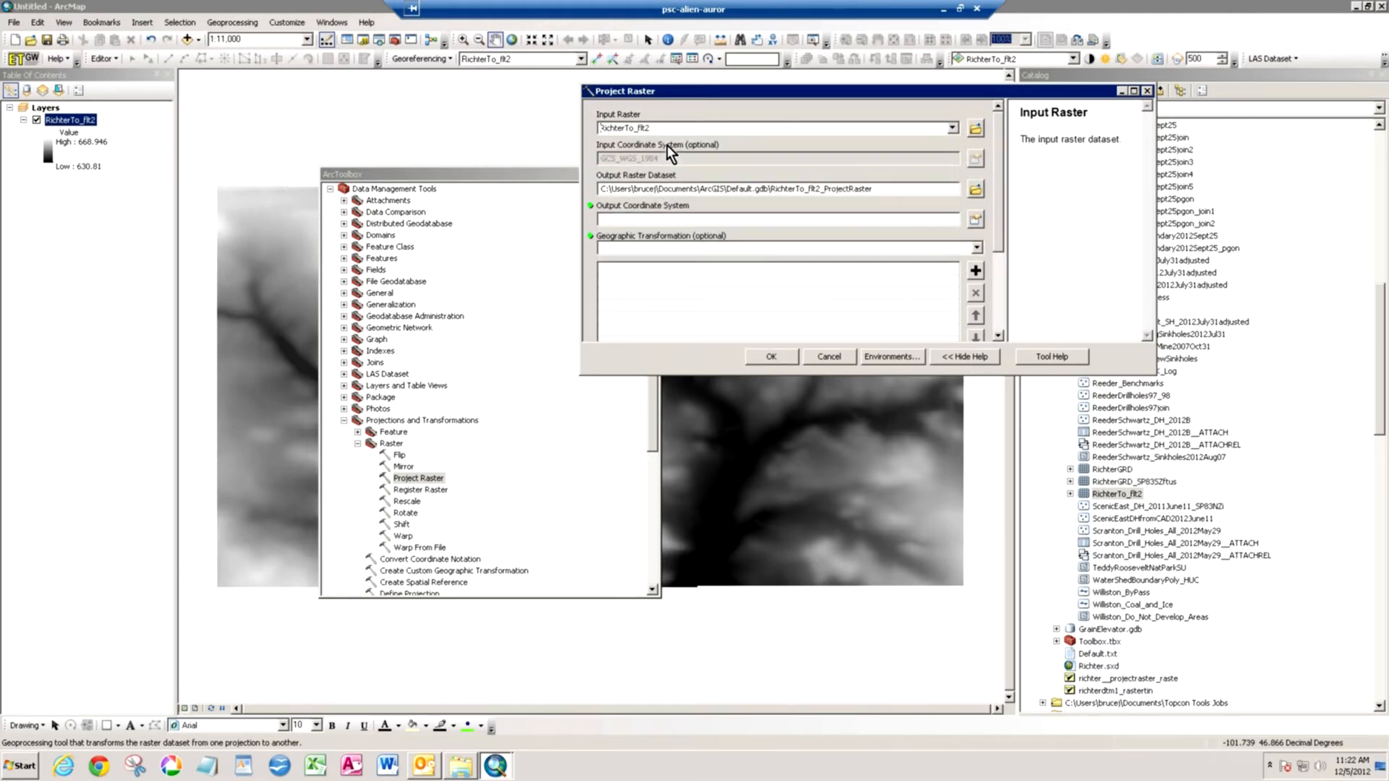
# - Set the output coordinate system to NAD 1983 StatePlane North Dakota S FIPS 3302 (US Feet)
pyautogui.click(975, 218)
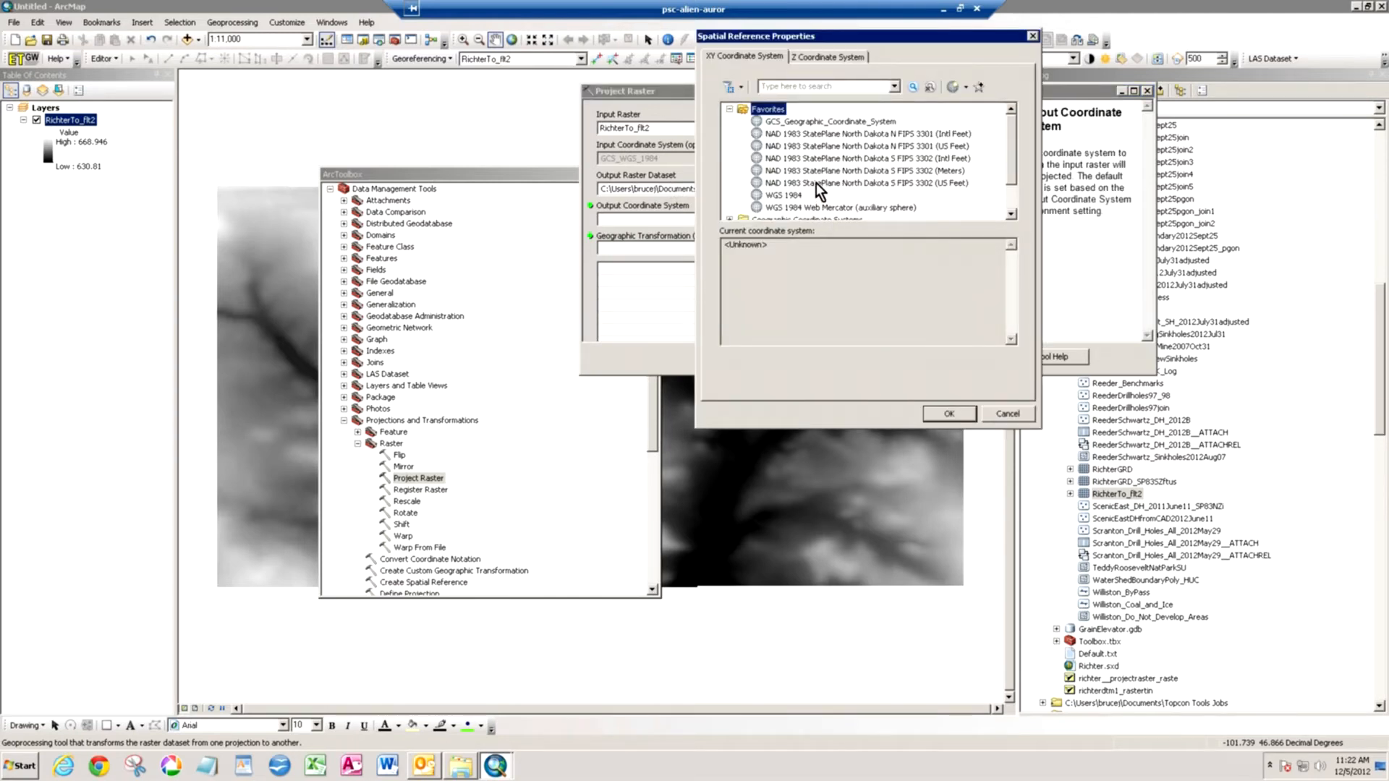
pyautogui.click(816, 183)
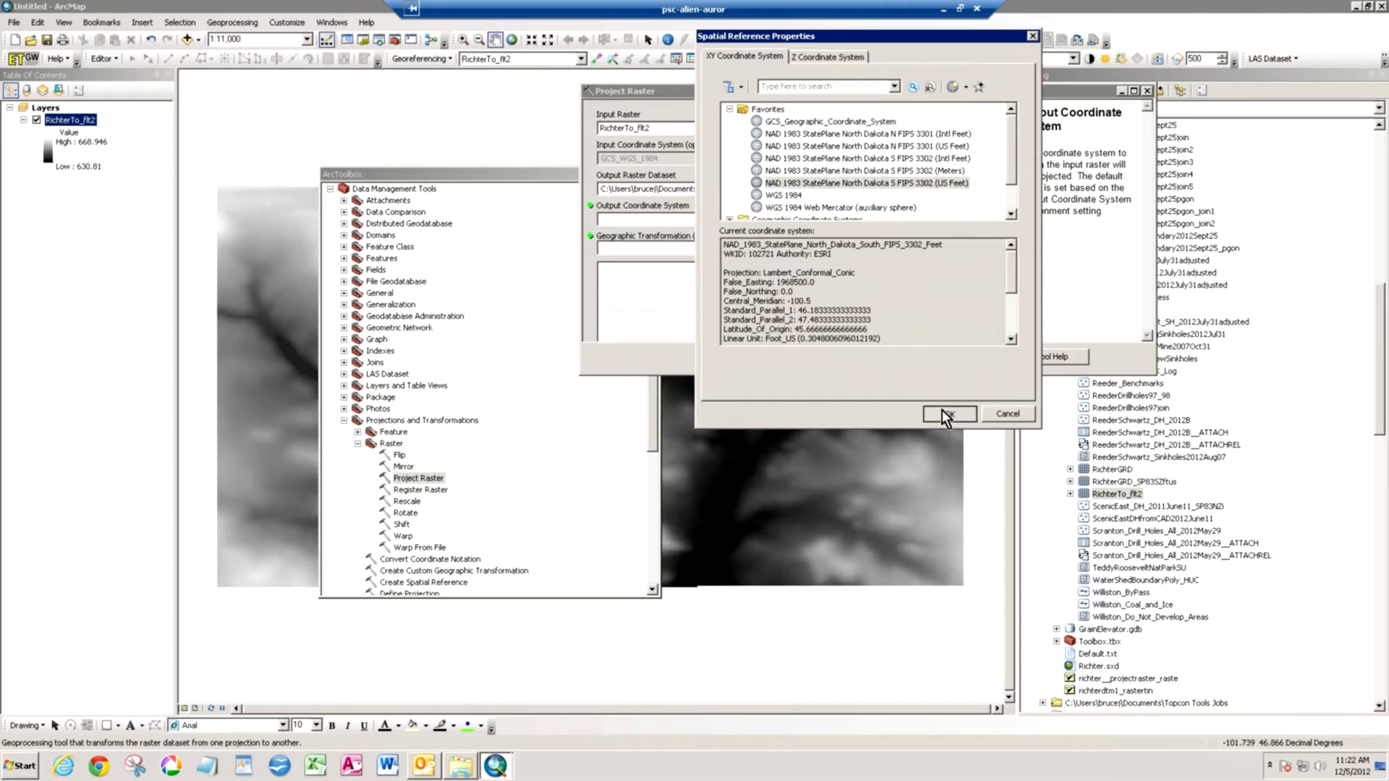
pyautogui.click(943, 411)
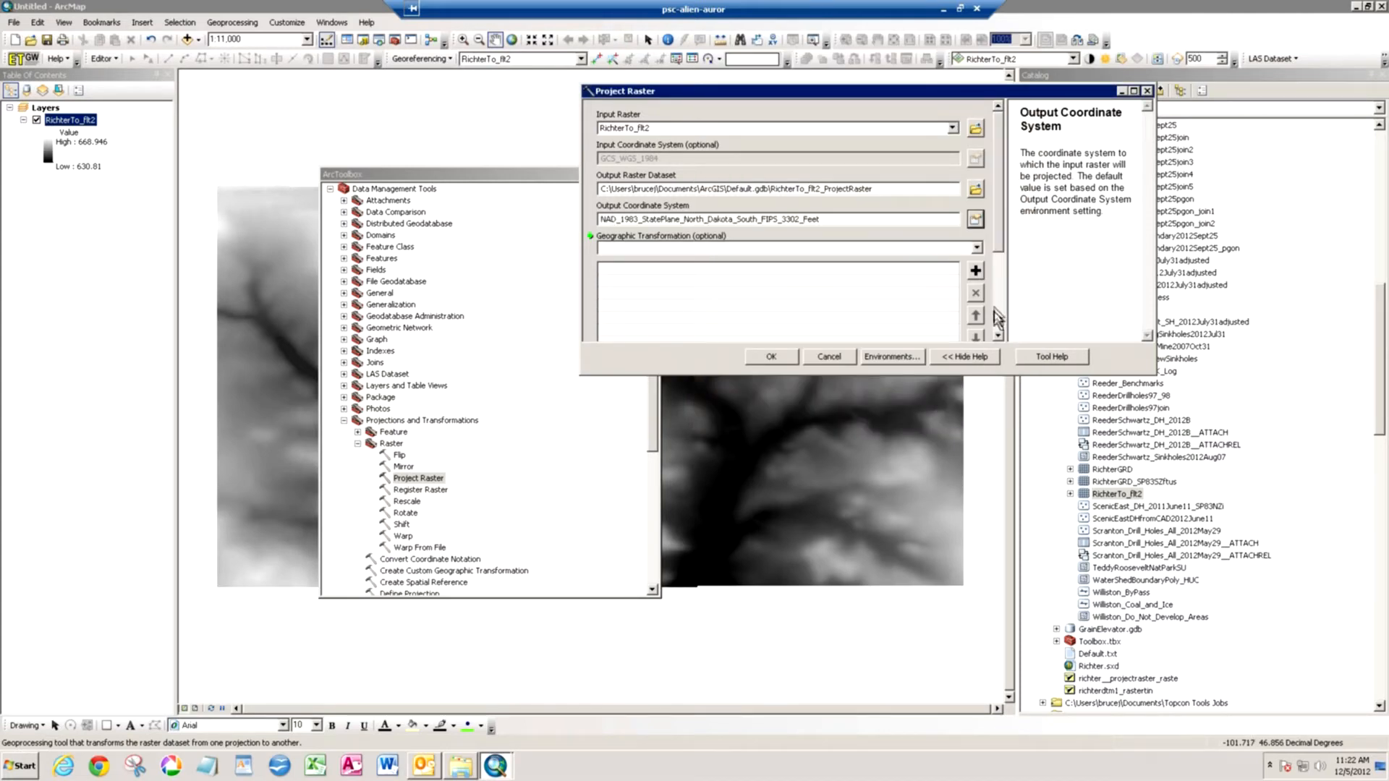
# - Choose NAD_1983_To_WGS_1984_5 as the geographic transformation and run the raster projection
pyautogui.click(977, 249)
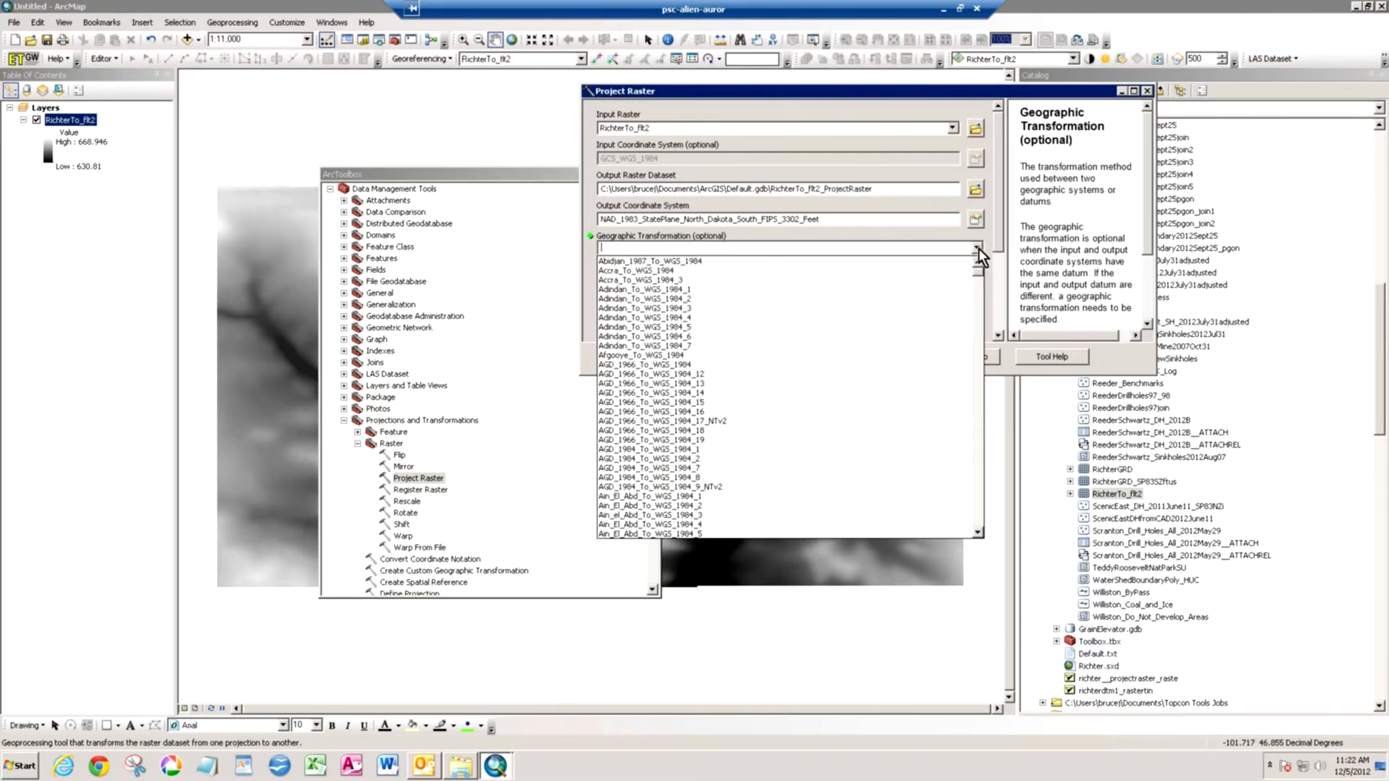
pyautogui.moveTo(977, 269); pyautogui.dragTo(978, 433)
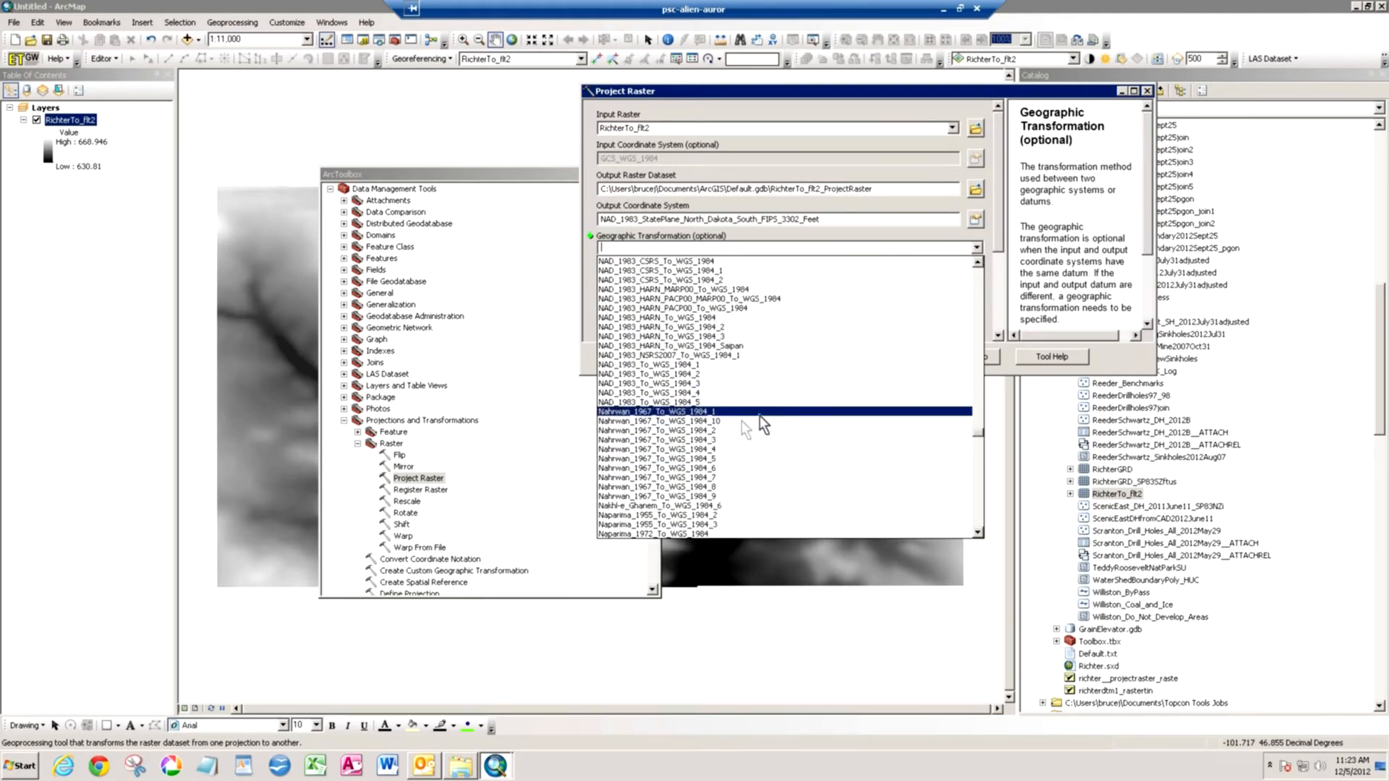
pyautogui.click(667, 402)
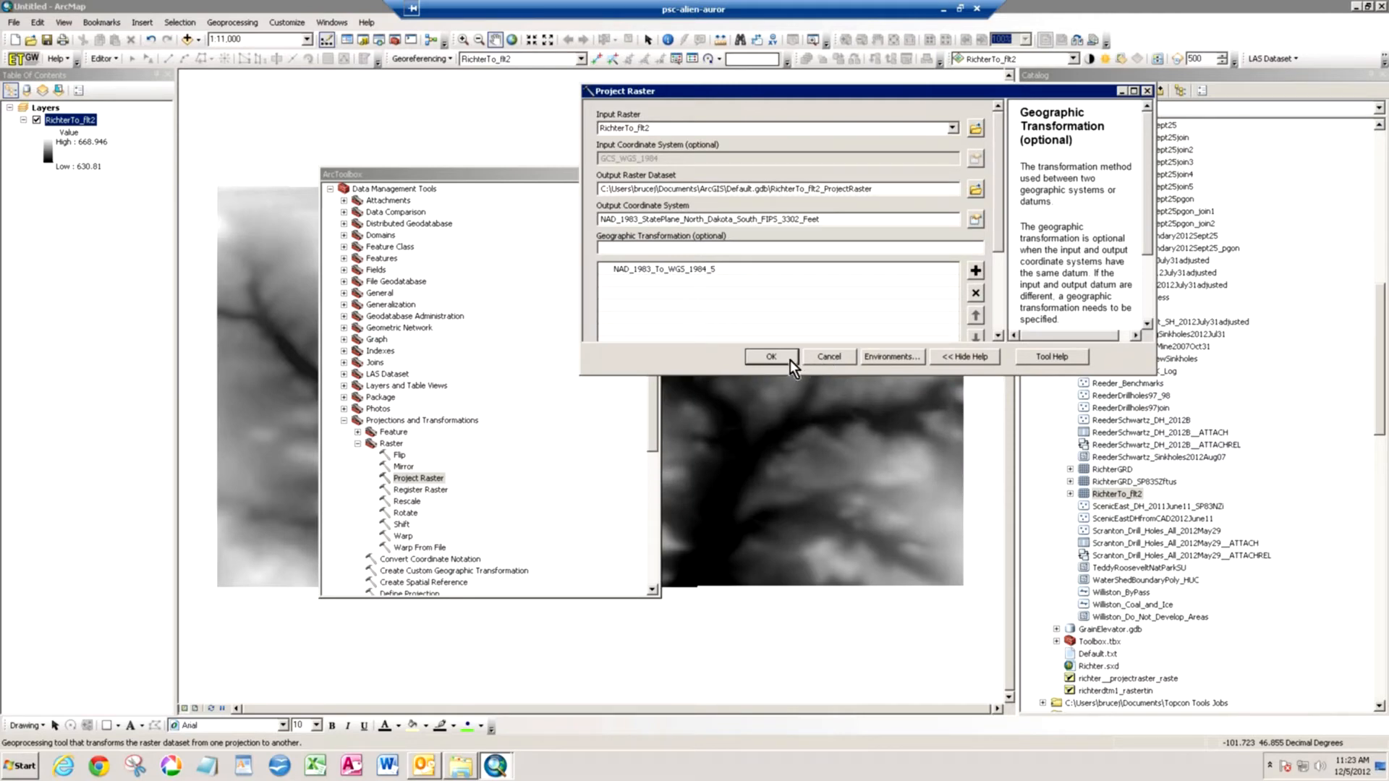
pyautogui.click(771, 356)
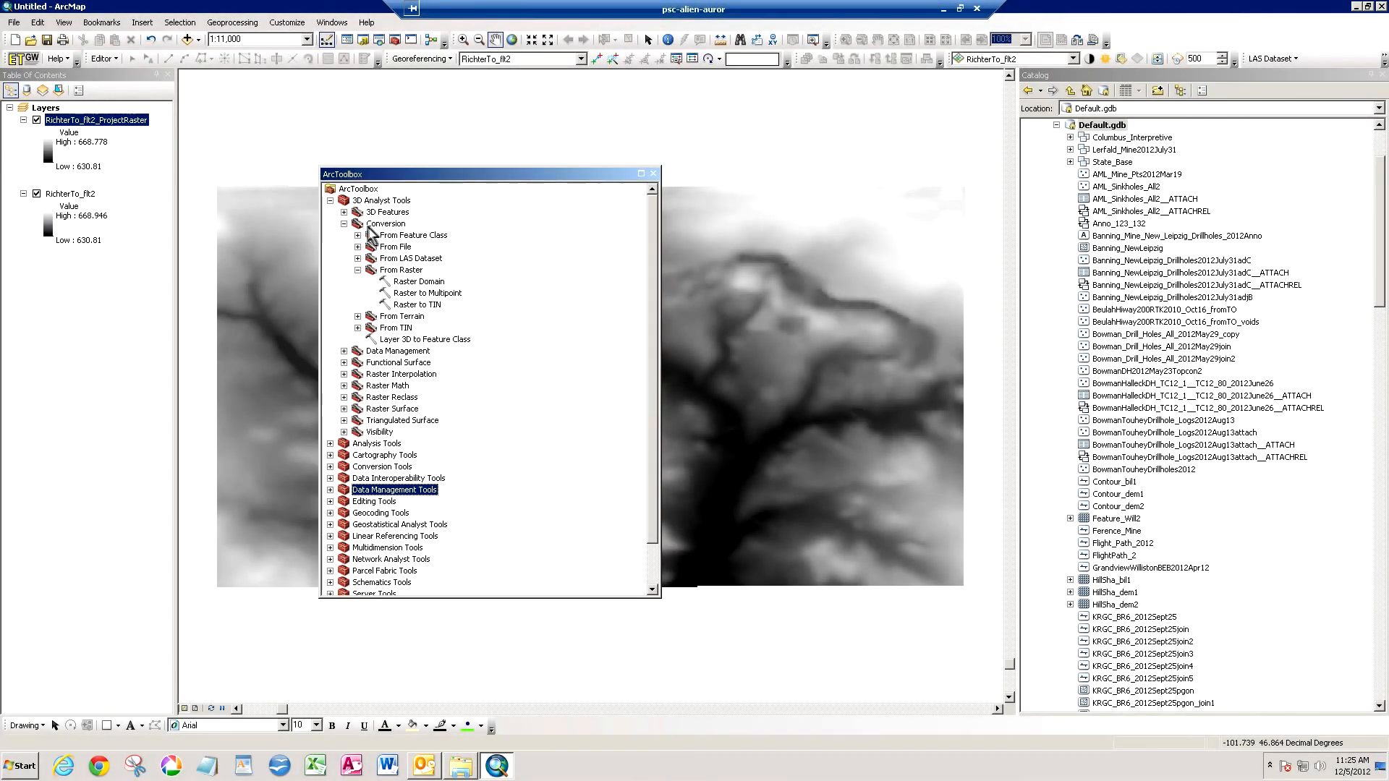
# - Start the Raster to TIN conversion with RichterTo_flt2_ProjectRaster as the input raster
pyautogui.click(400, 306)
pyautogui.doubleClick(400, 307)
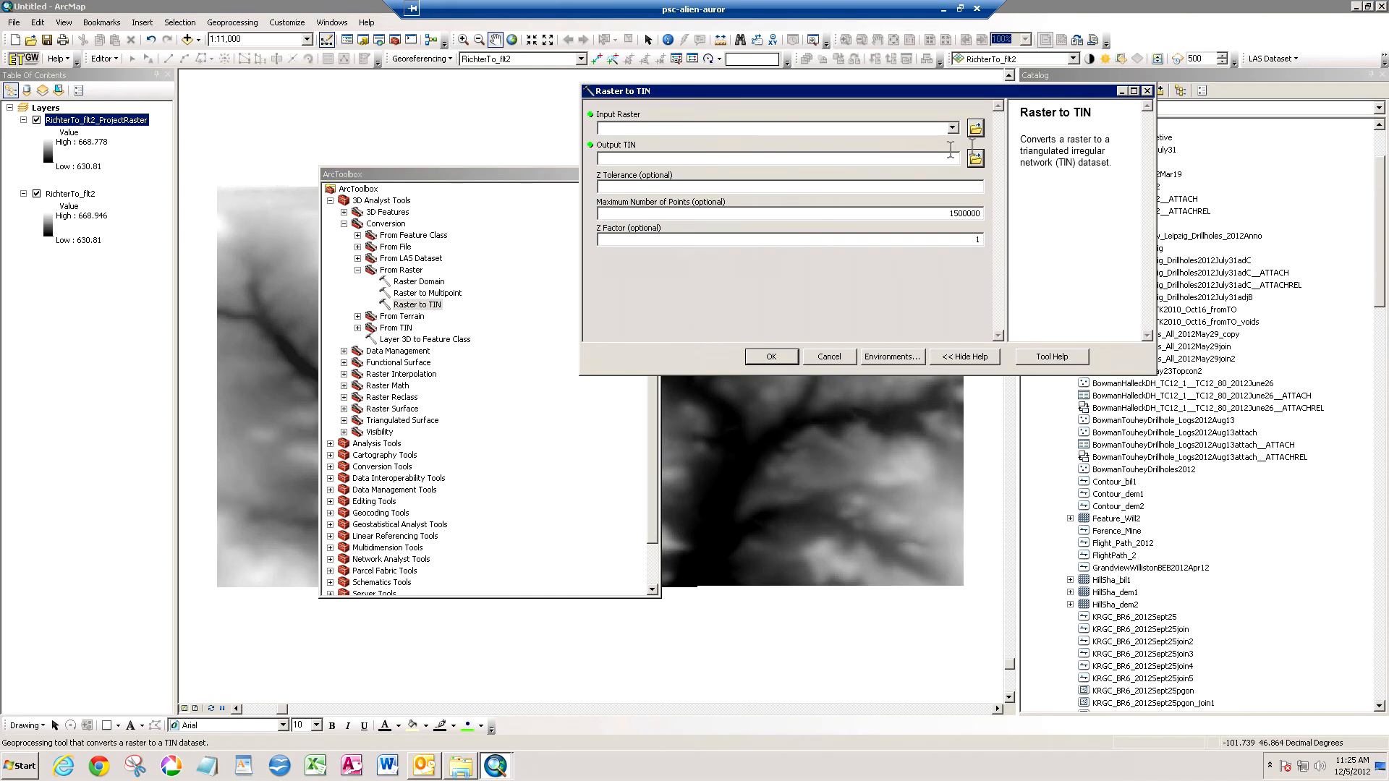
pyautogui.click(953, 128)
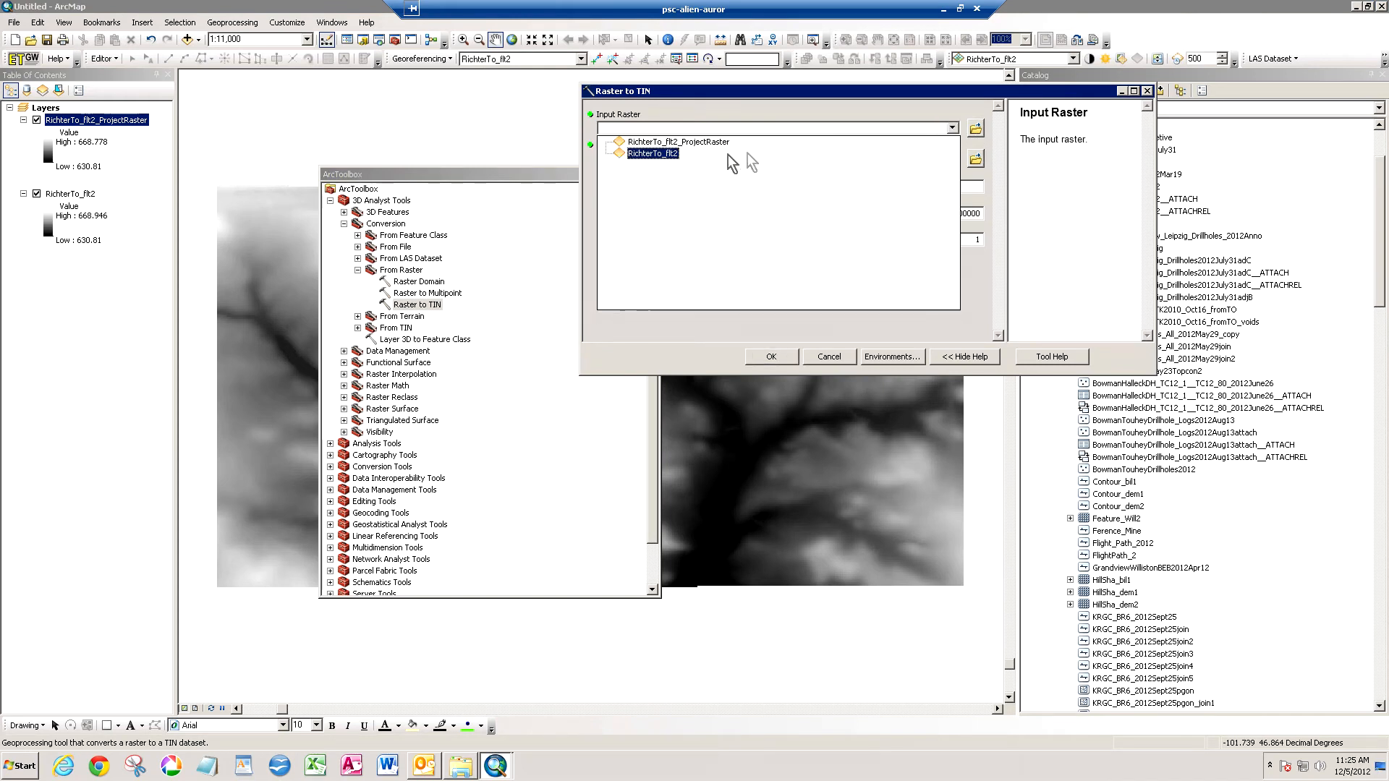
pyautogui.click(705, 143)
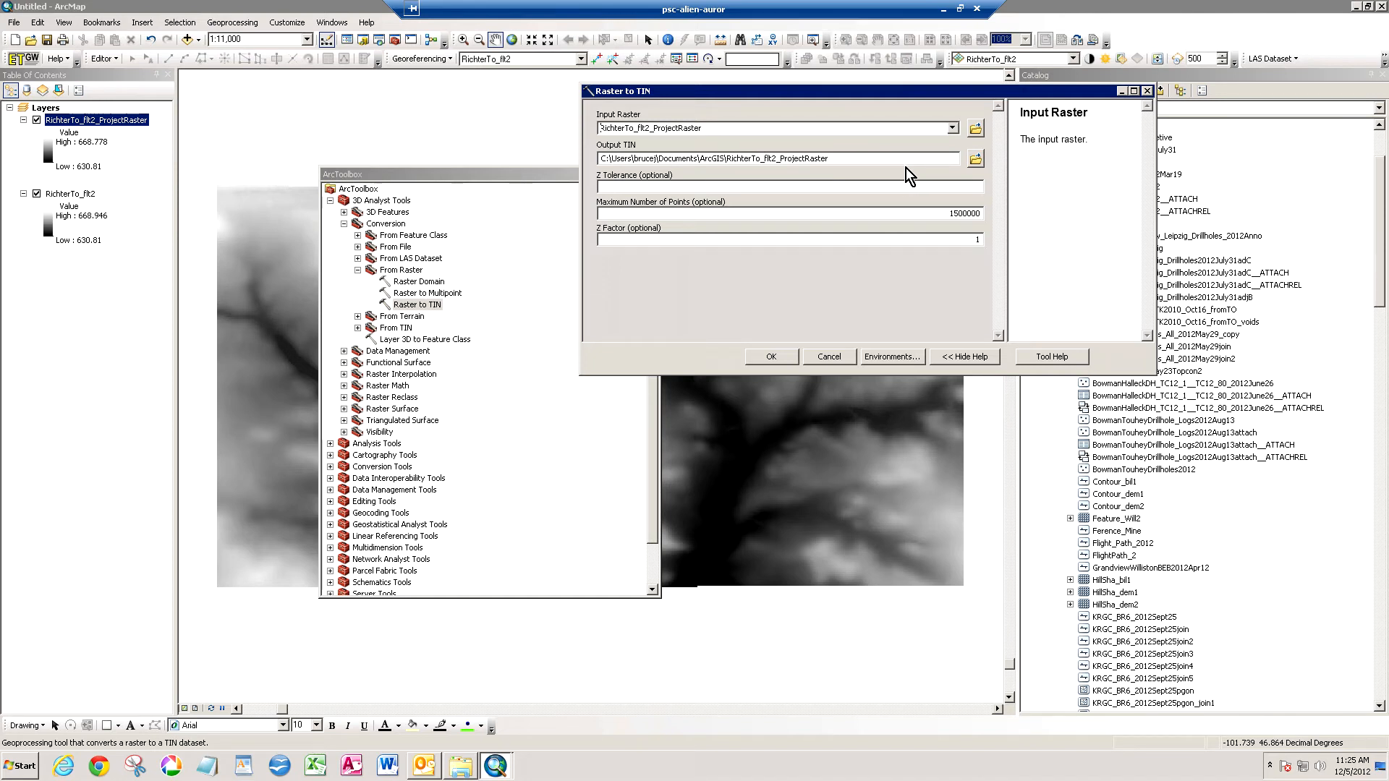
# - Save the output TIN as Richter_TIN in E:\Workspace\OSM_Distance_Learning2 and run the conversion
pyautogui.click(976, 159)
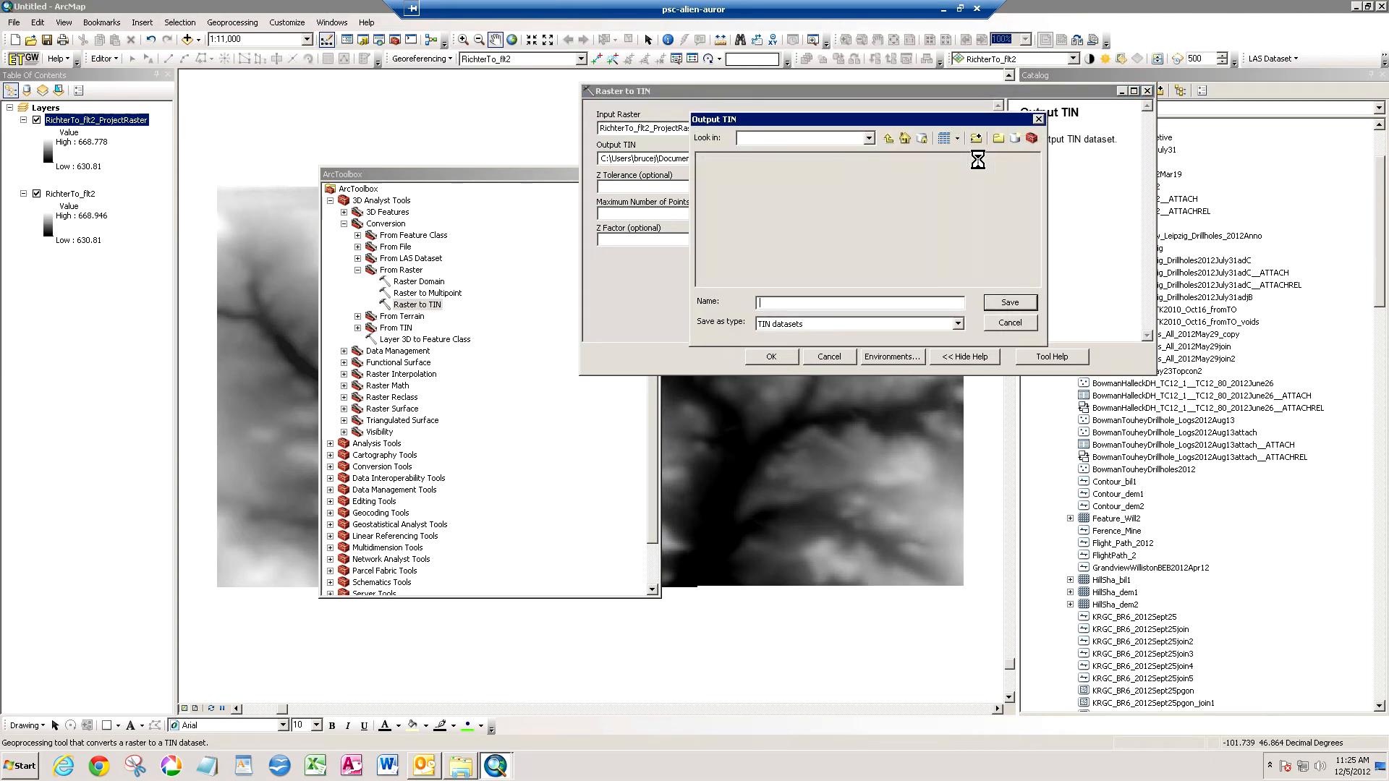
pyautogui.click(868, 139)
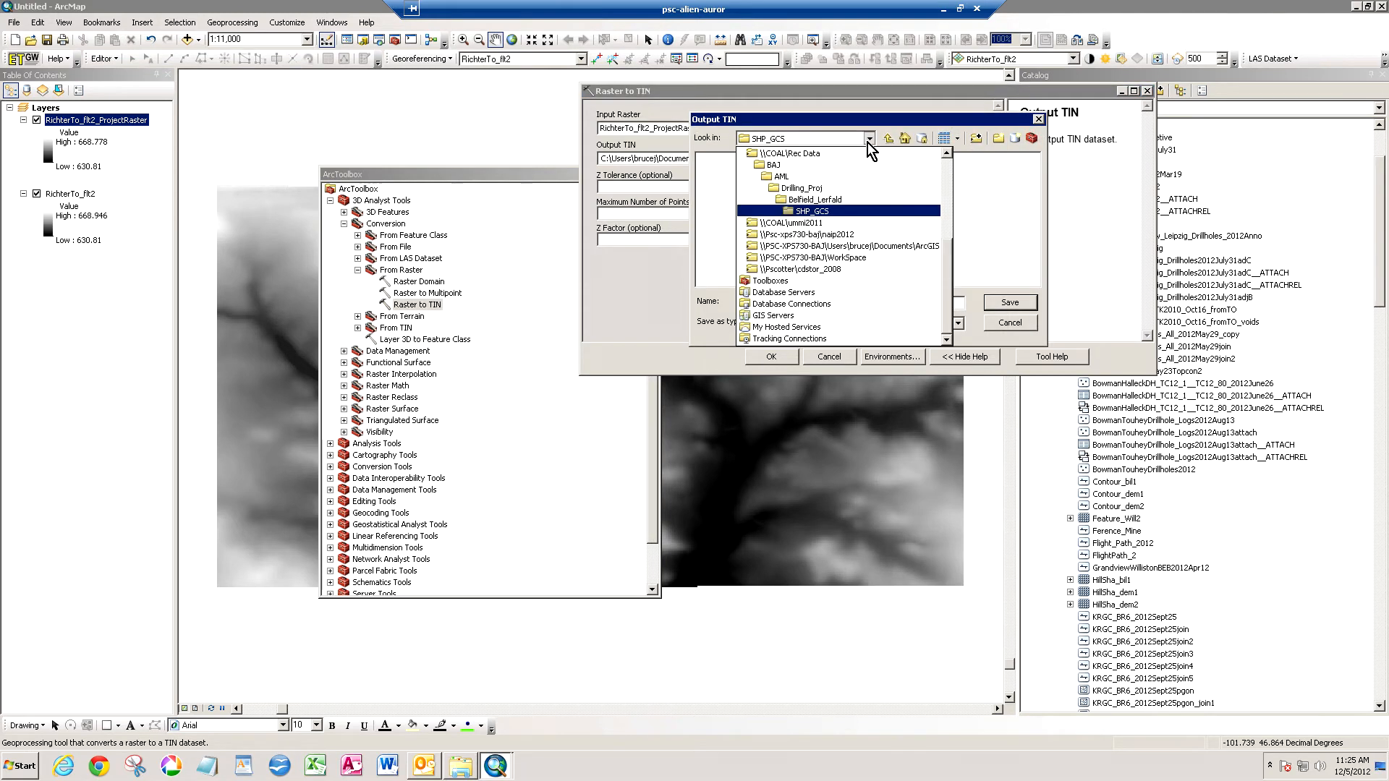
pyautogui.moveTo(948, 253); pyautogui.dragTo(964, 179)
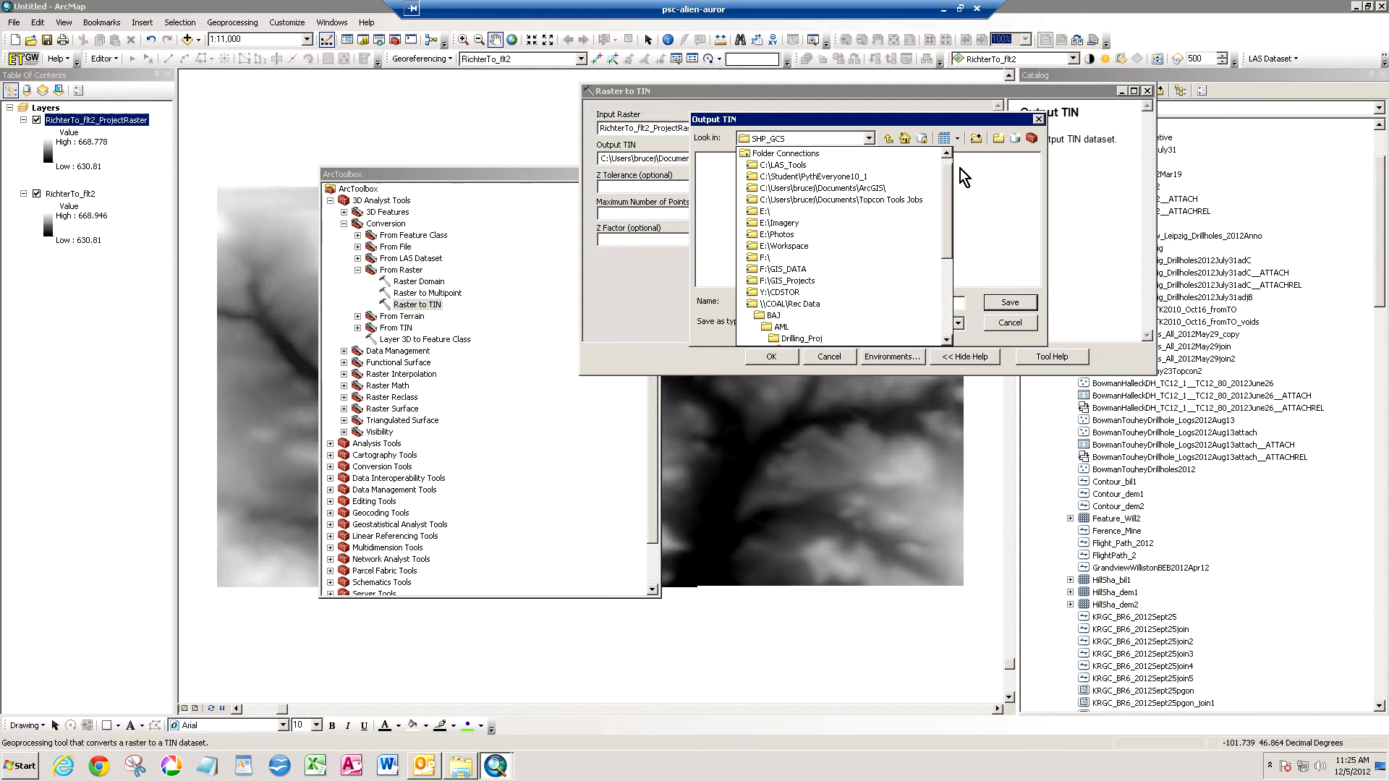
pyautogui.click(795, 247)
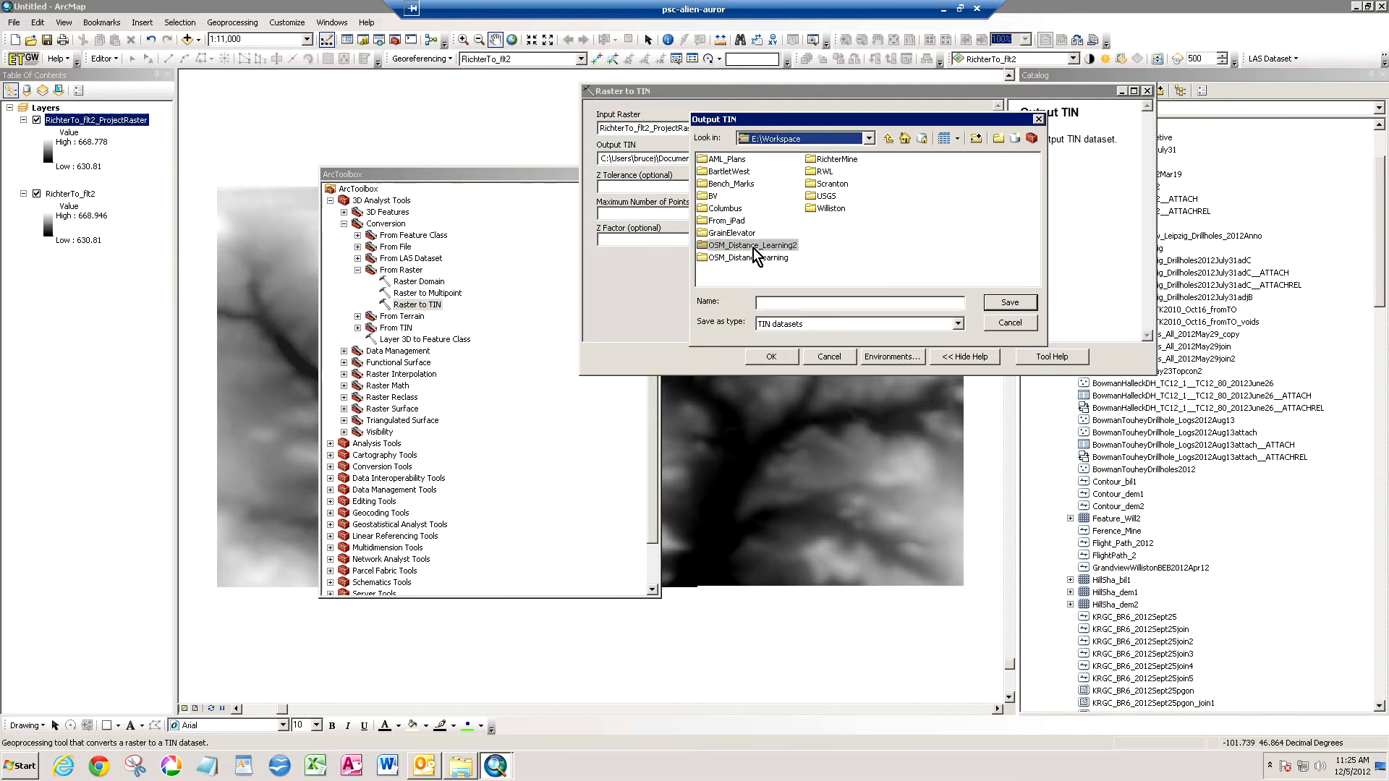
pyautogui.doubleClick(752, 246)
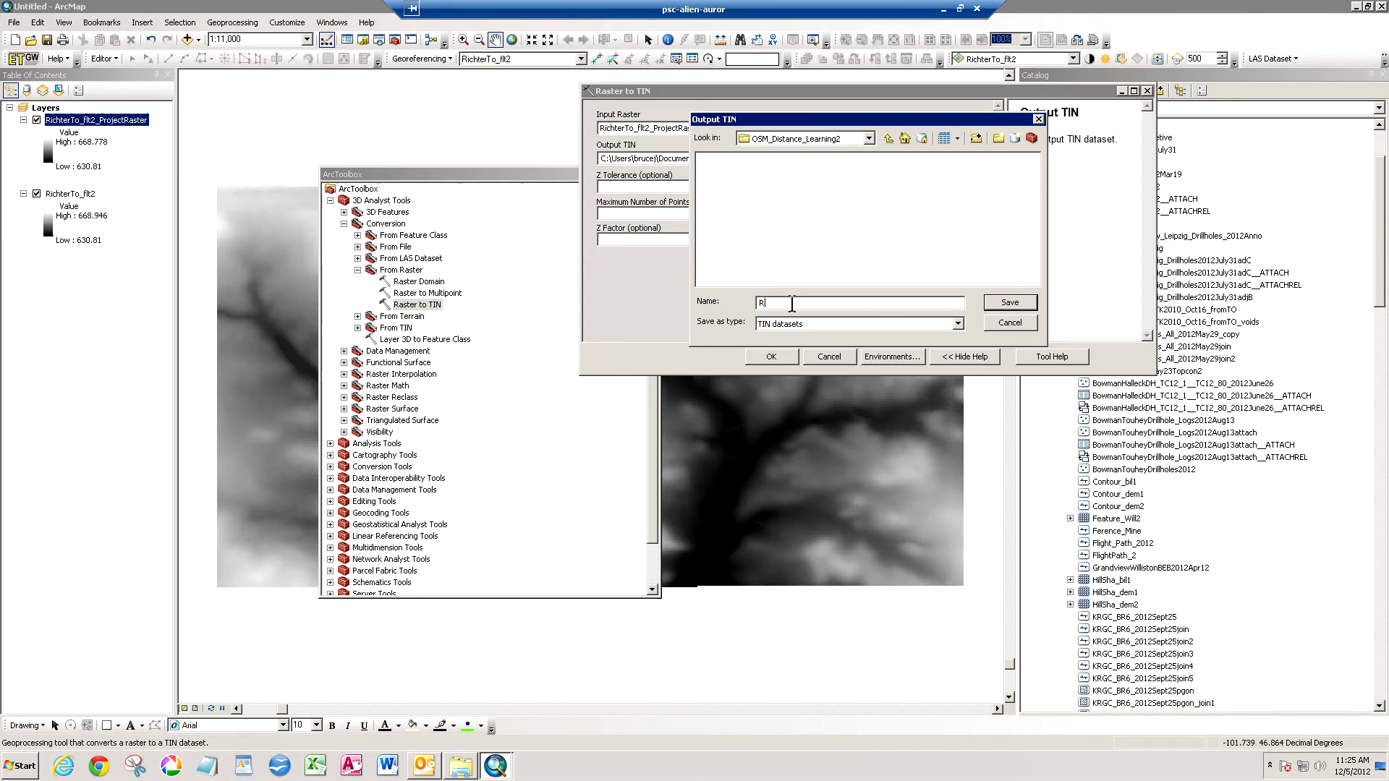
pyautogui.write('Richter_TIN')
pyautogui.click(1032, 305)
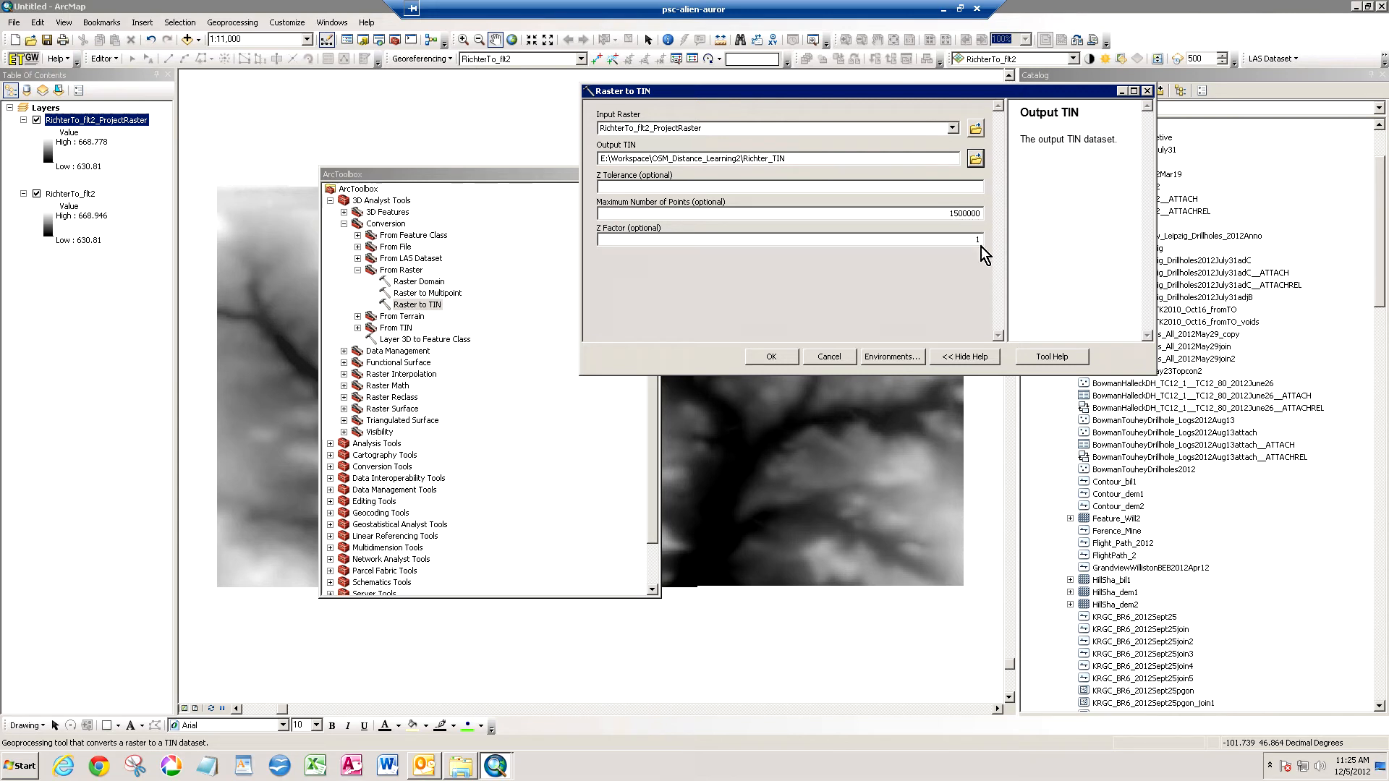
pyautogui.click(771, 357)
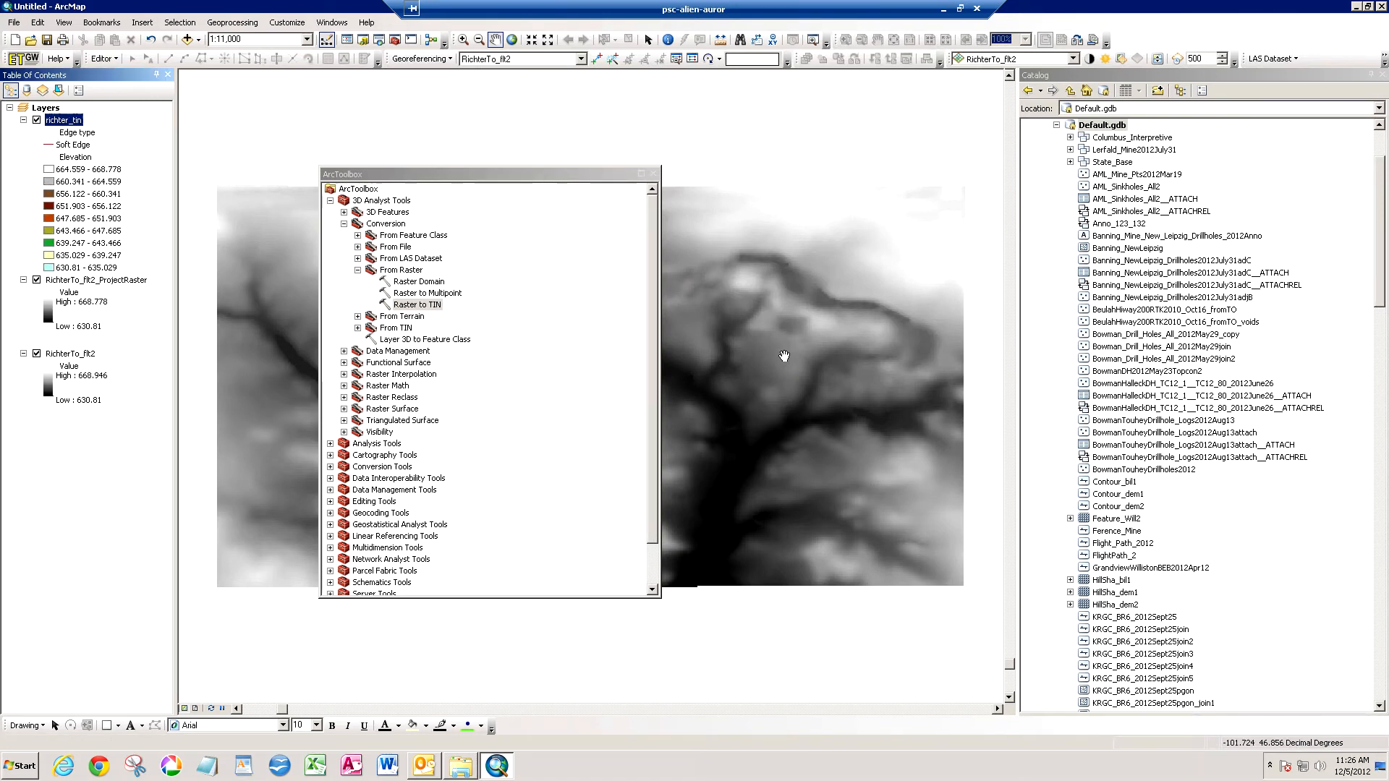
# - Close ArcToolbox, hide both RichterTo_flt2 raster layers and zoom the map to the richter_tin layer
pyautogui.click(653, 175)
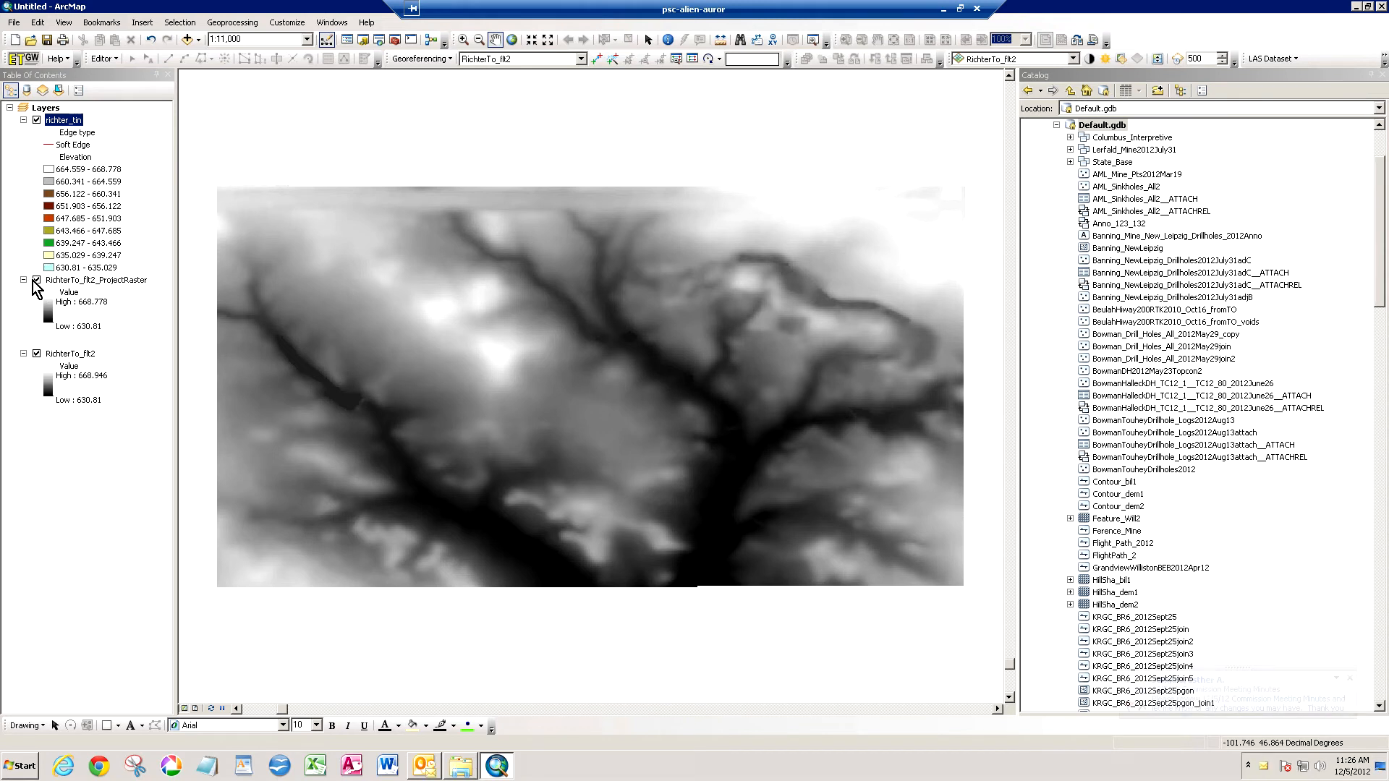
pyautogui.click(36, 280)
pyautogui.click(36, 354)
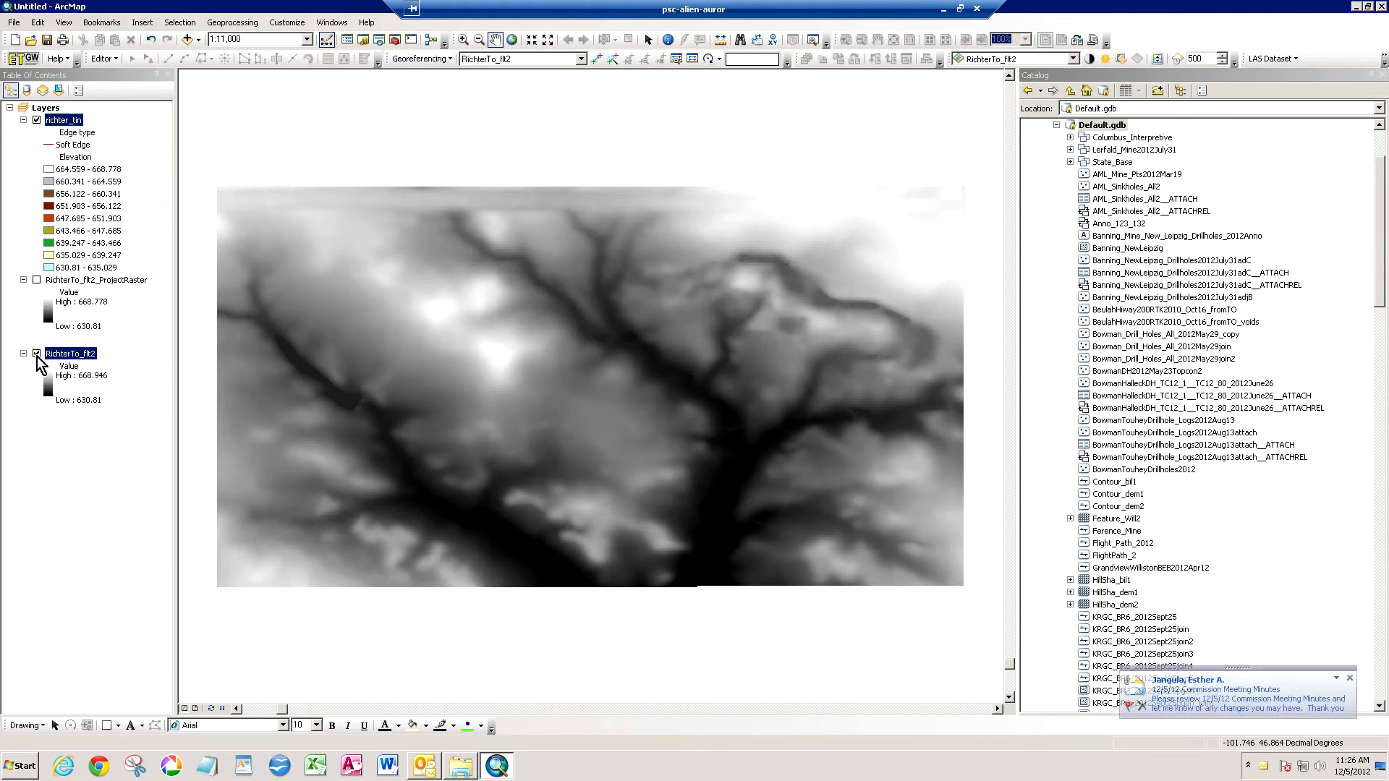
pyautogui.rightClick(75, 123)
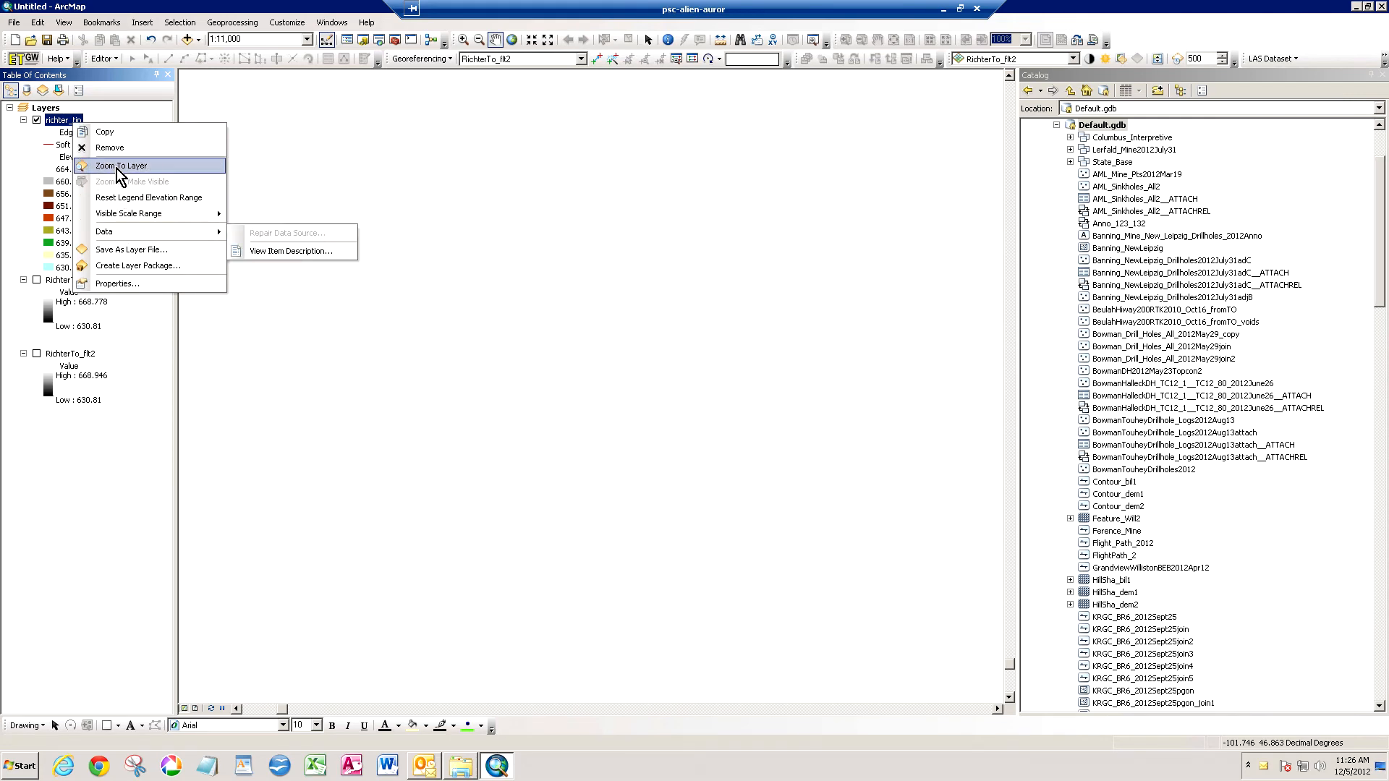
pyautogui.click(120, 166)
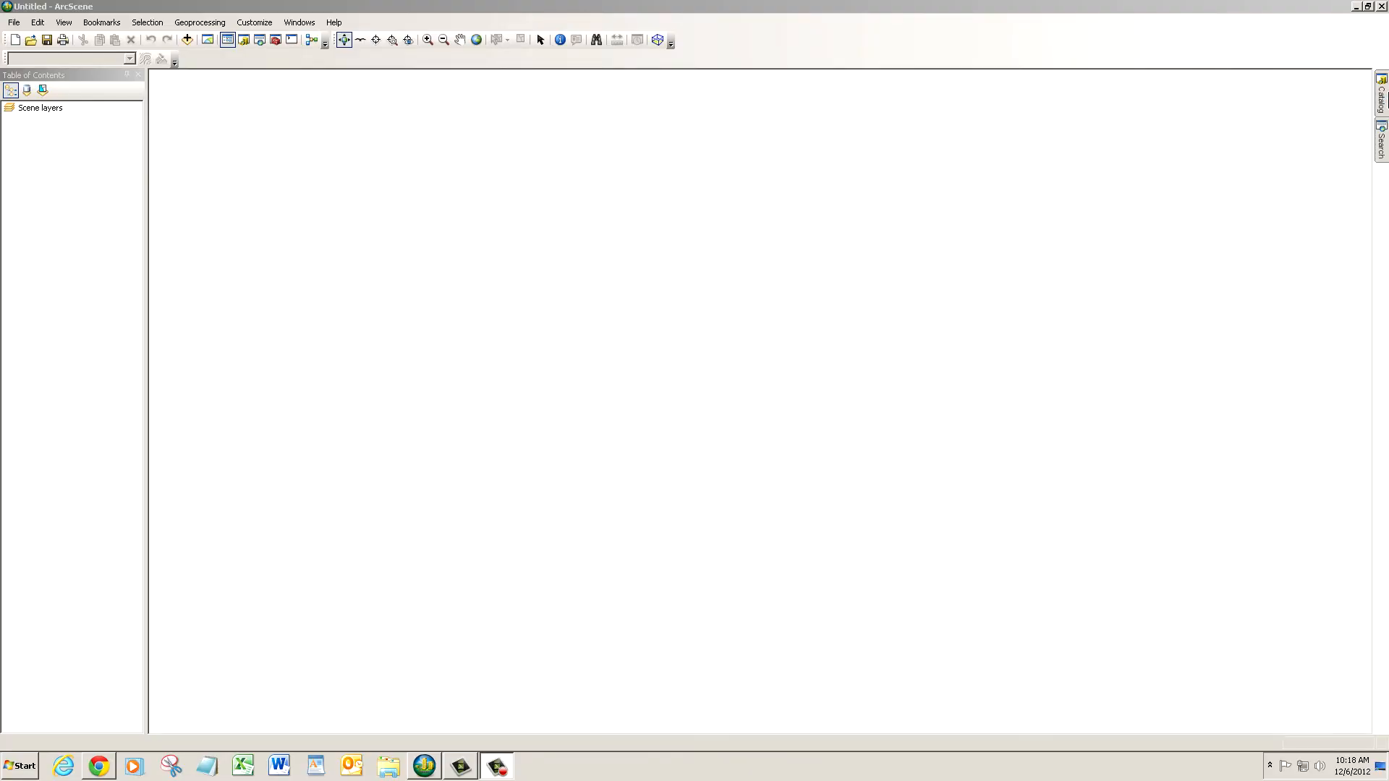
# - In ArcScene, add richter_tin from the RichterMine\Test1\FromGDB folder to the scene, zoom to the layer and inspect the terrain at a low angle
pyautogui.click(1381, 101)
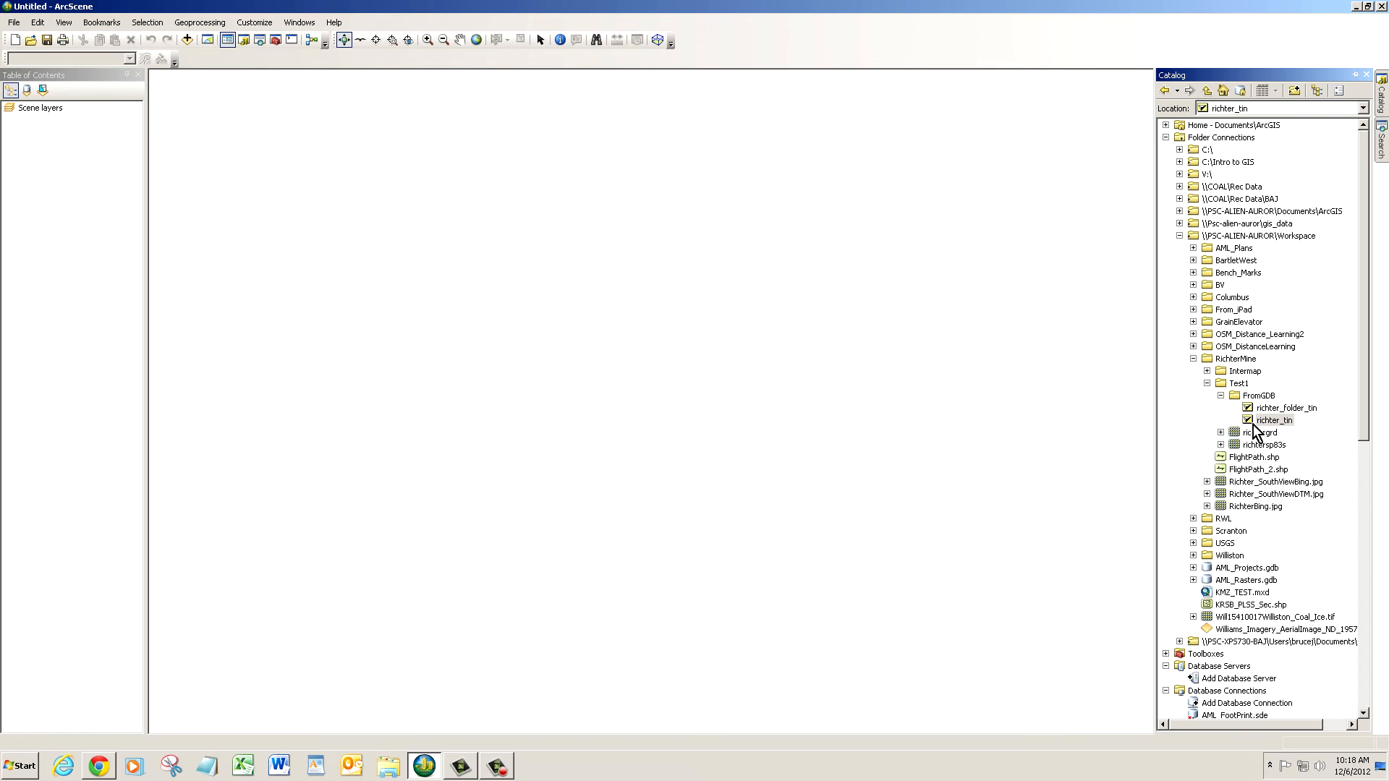
pyautogui.moveTo(1252, 424); pyautogui.dragTo(1034, 414)
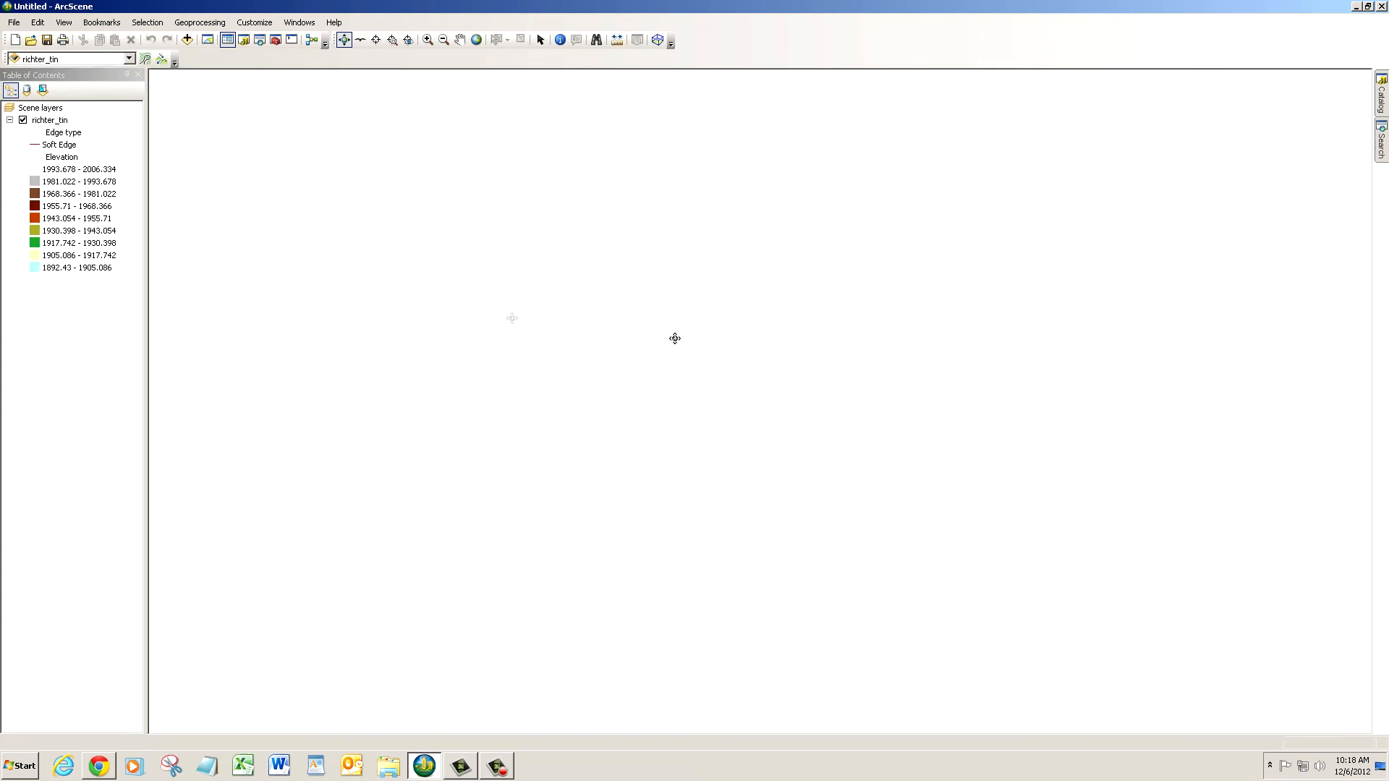
pyautogui.rightClick(61, 121)
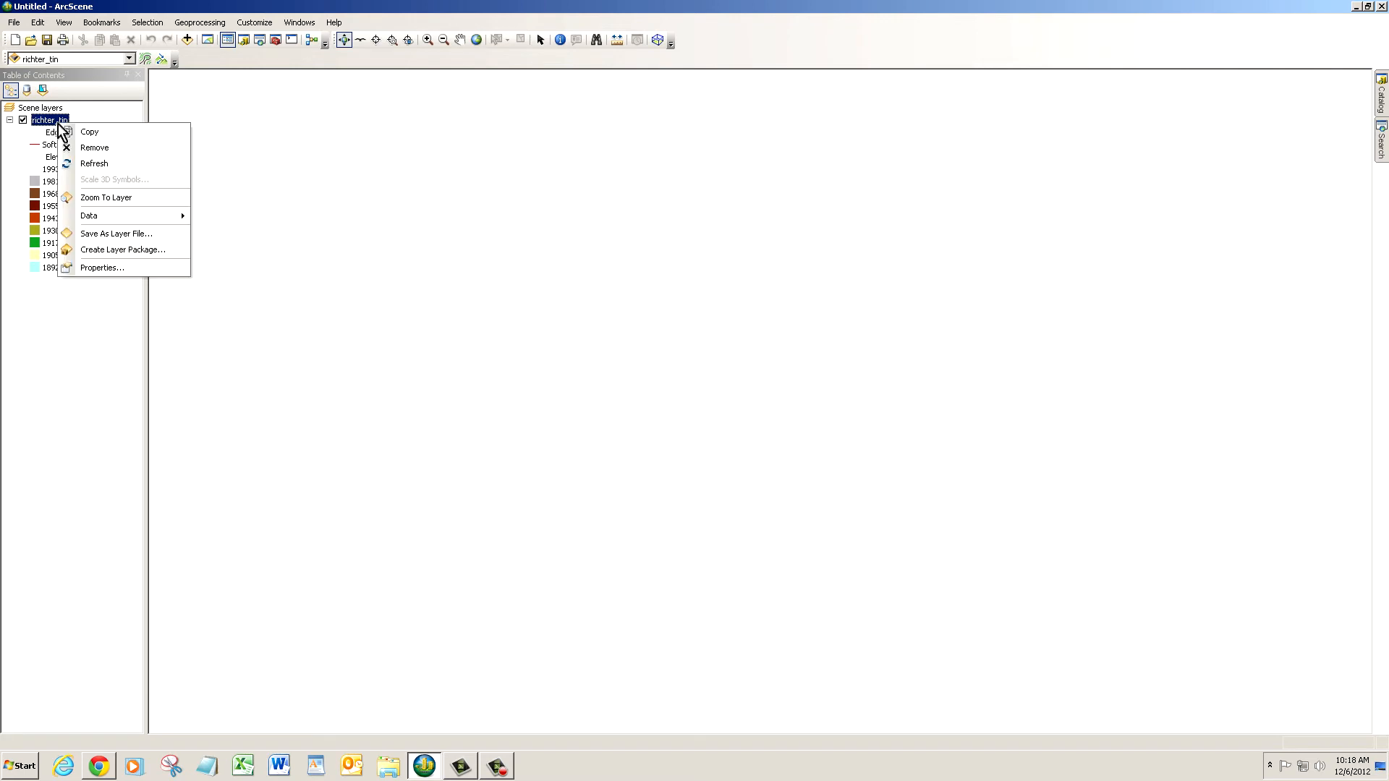
pyautogui.click(95, 198)
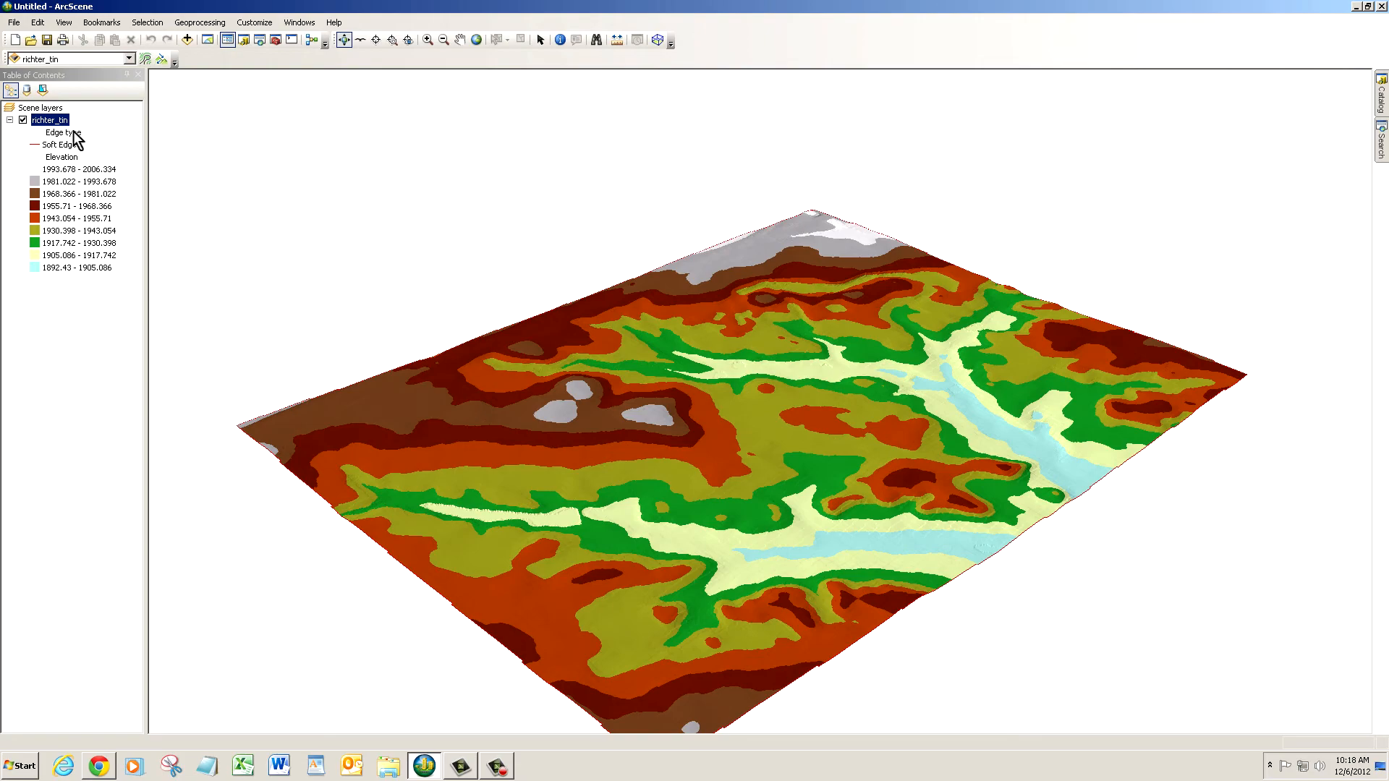
pyautogui.moveTo(474, 353); pyautogui.dragTo(1250, 316)
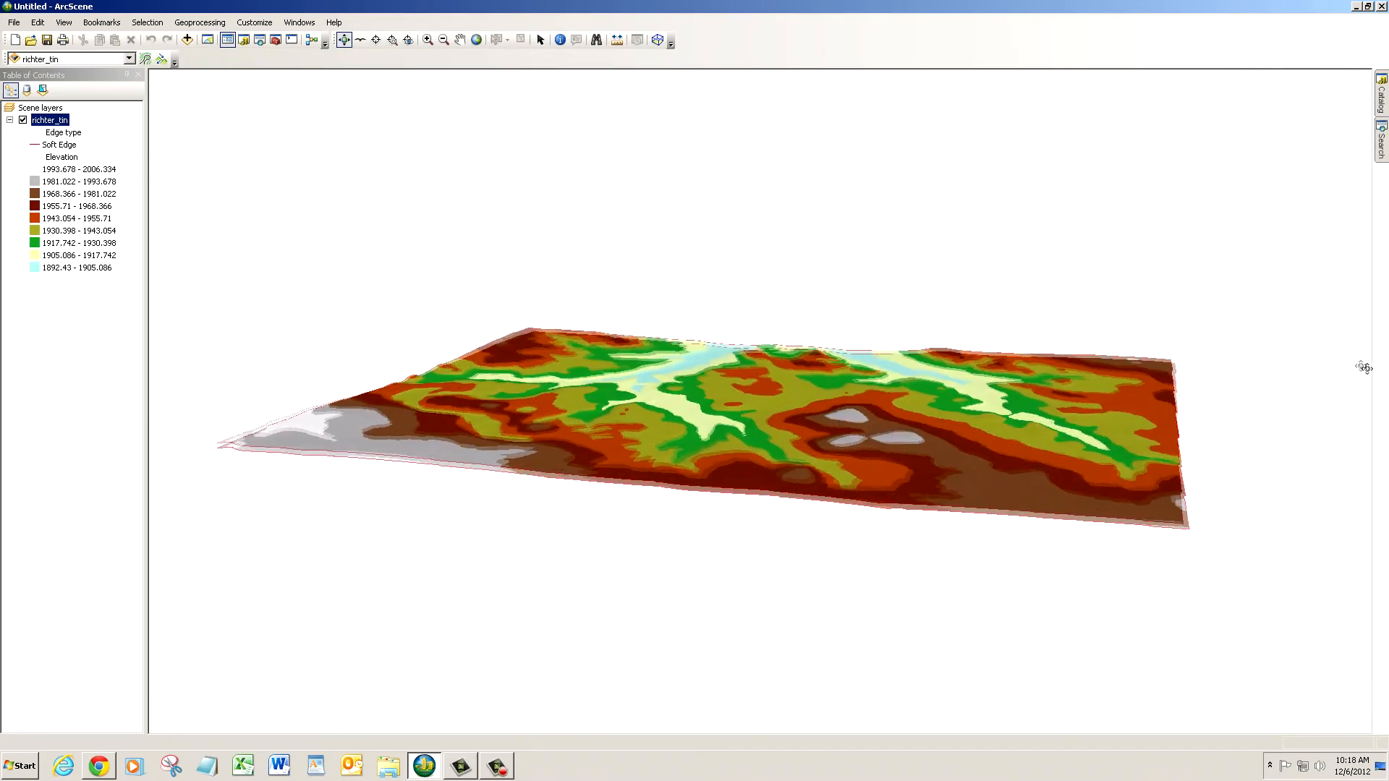
# - Change the Z unit conversion factor in the source properties of the richter_tin layer
pyautogui.doubleClick(51, 121)
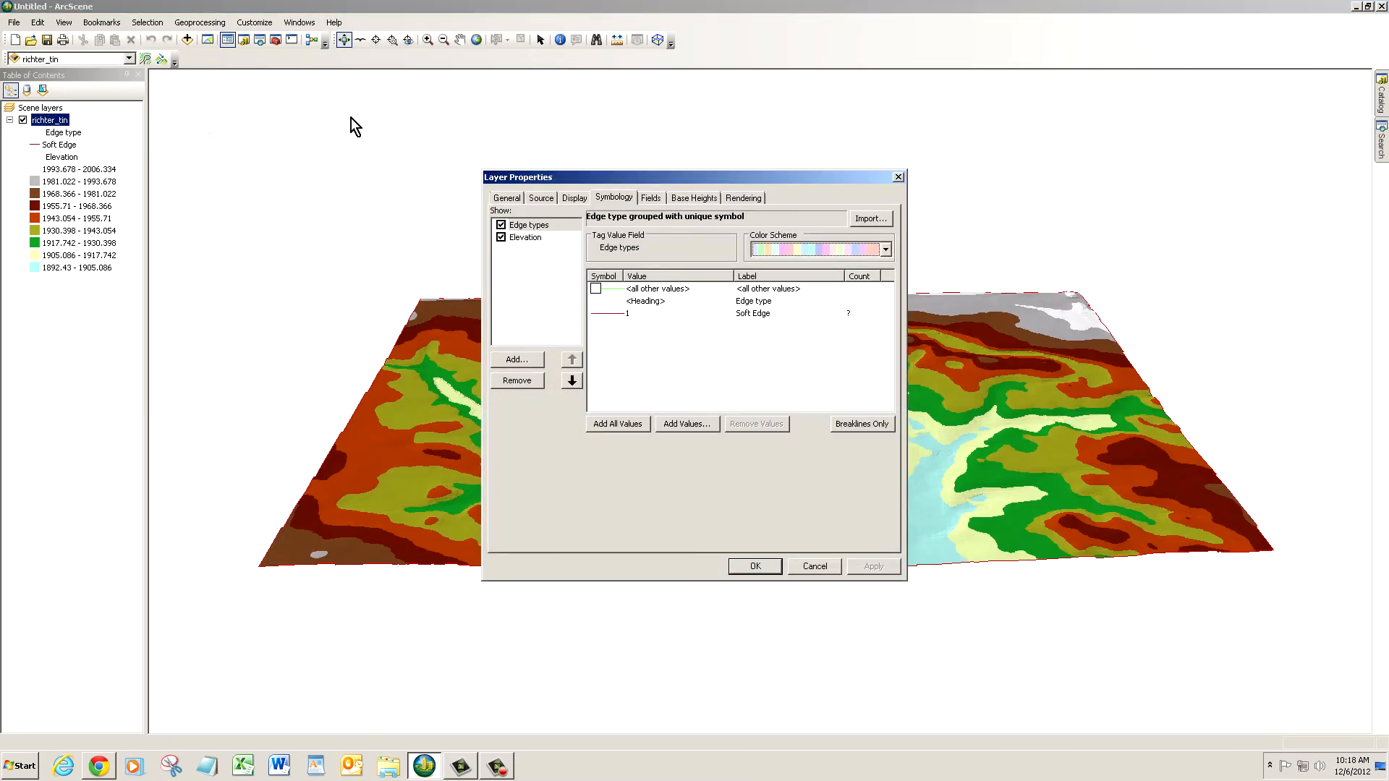
pyautogui.click(537, 200)
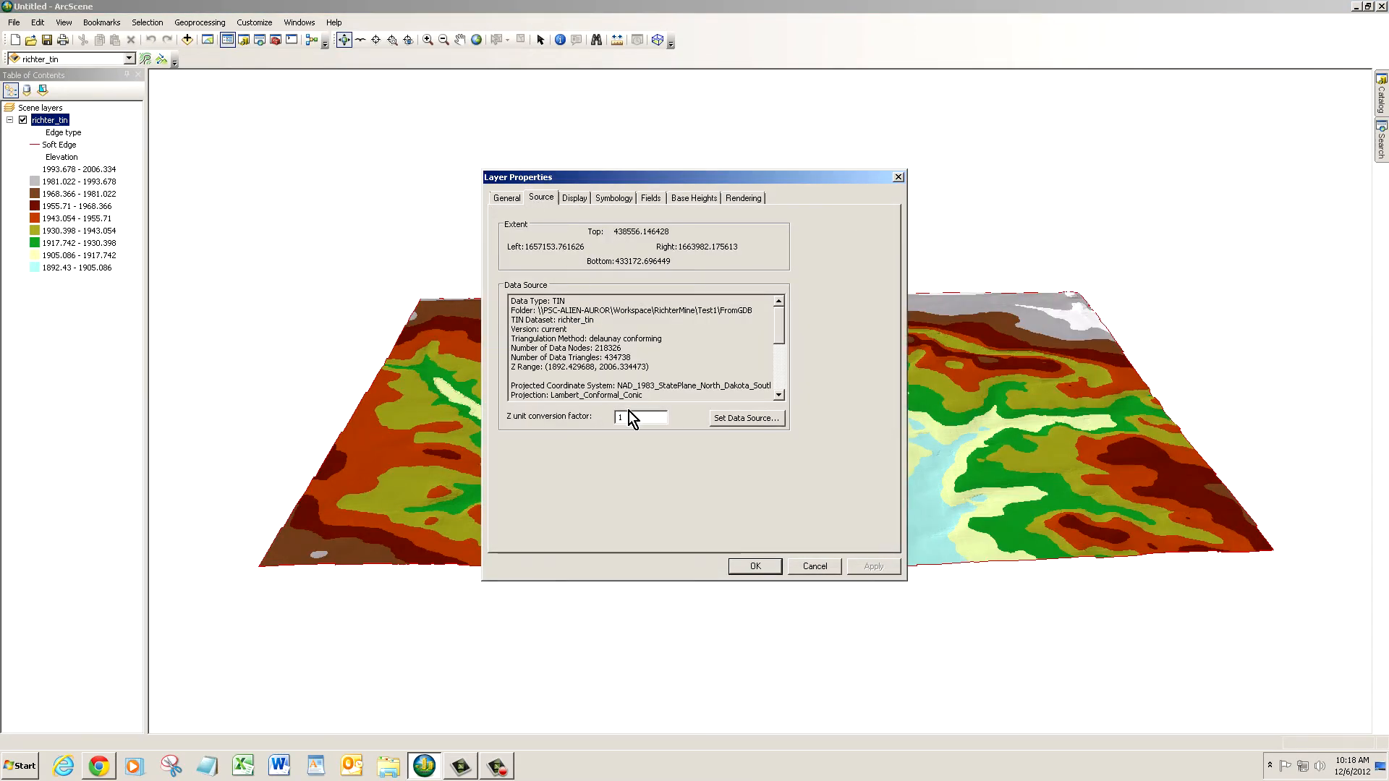
pyautogui.moveTo(628, 416); pyautogui.dragTo(610, 419)
pyautogui.click(754, 567)
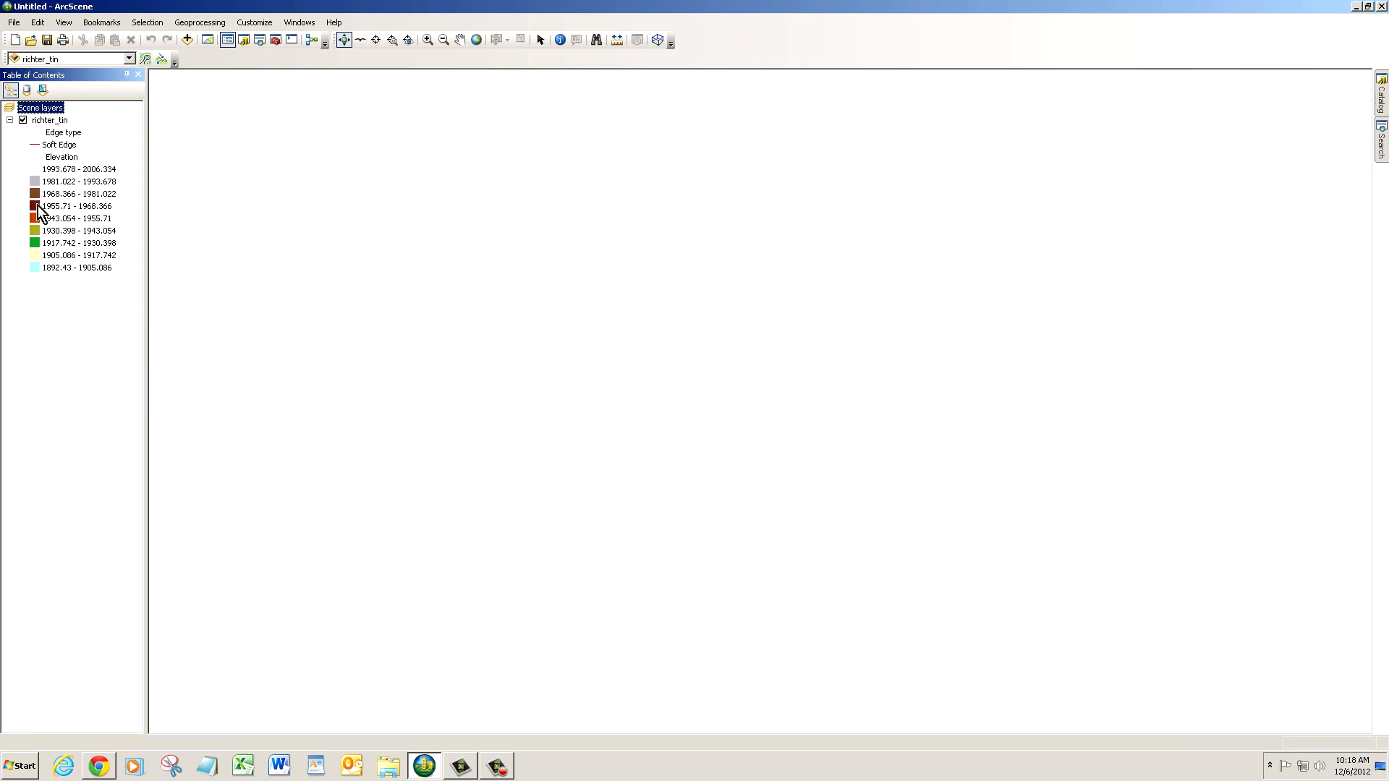
# - Zoom the scene to the richter_tin layer and rotate the terrain to inspect its relief from another side
pyautogui.click(58, 121)
pyautogui.rightClick(62, 122)
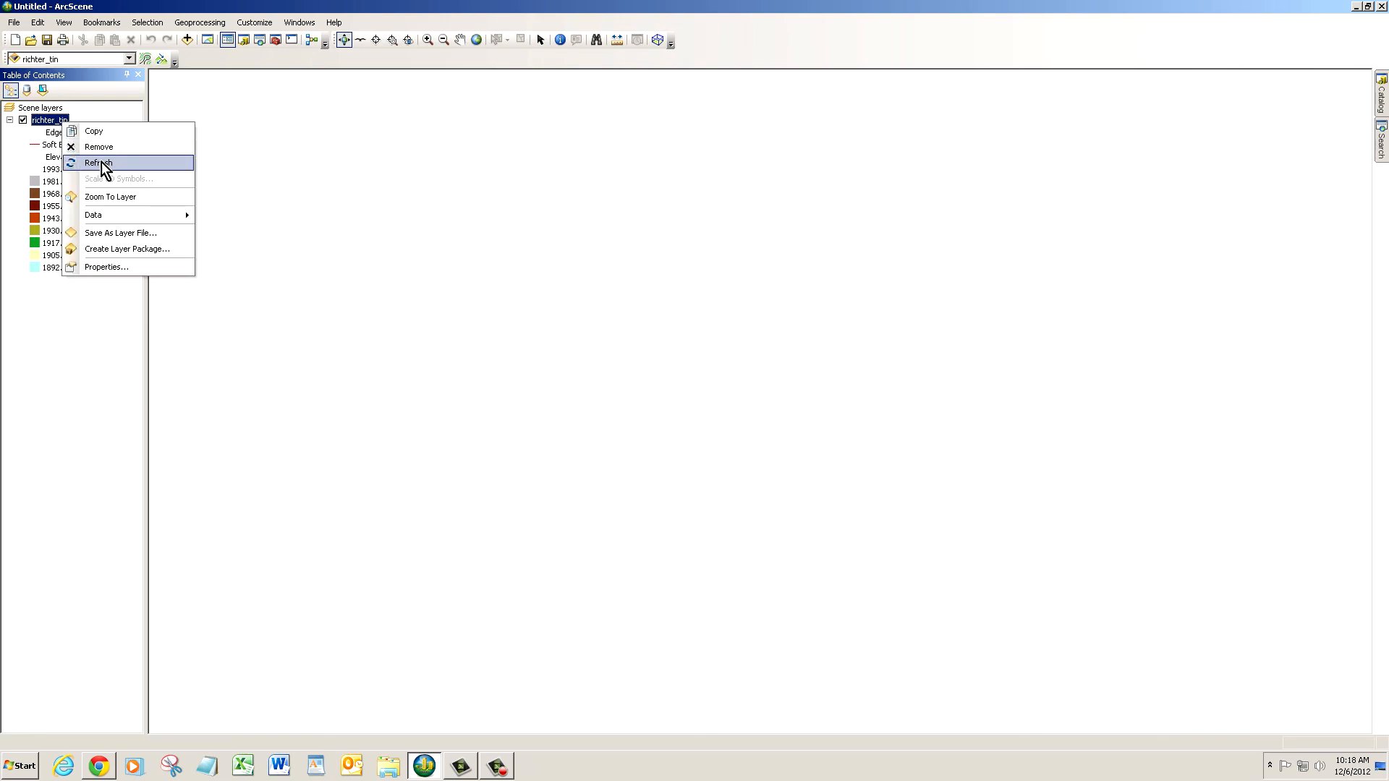
pyautogui.click(103, 196)
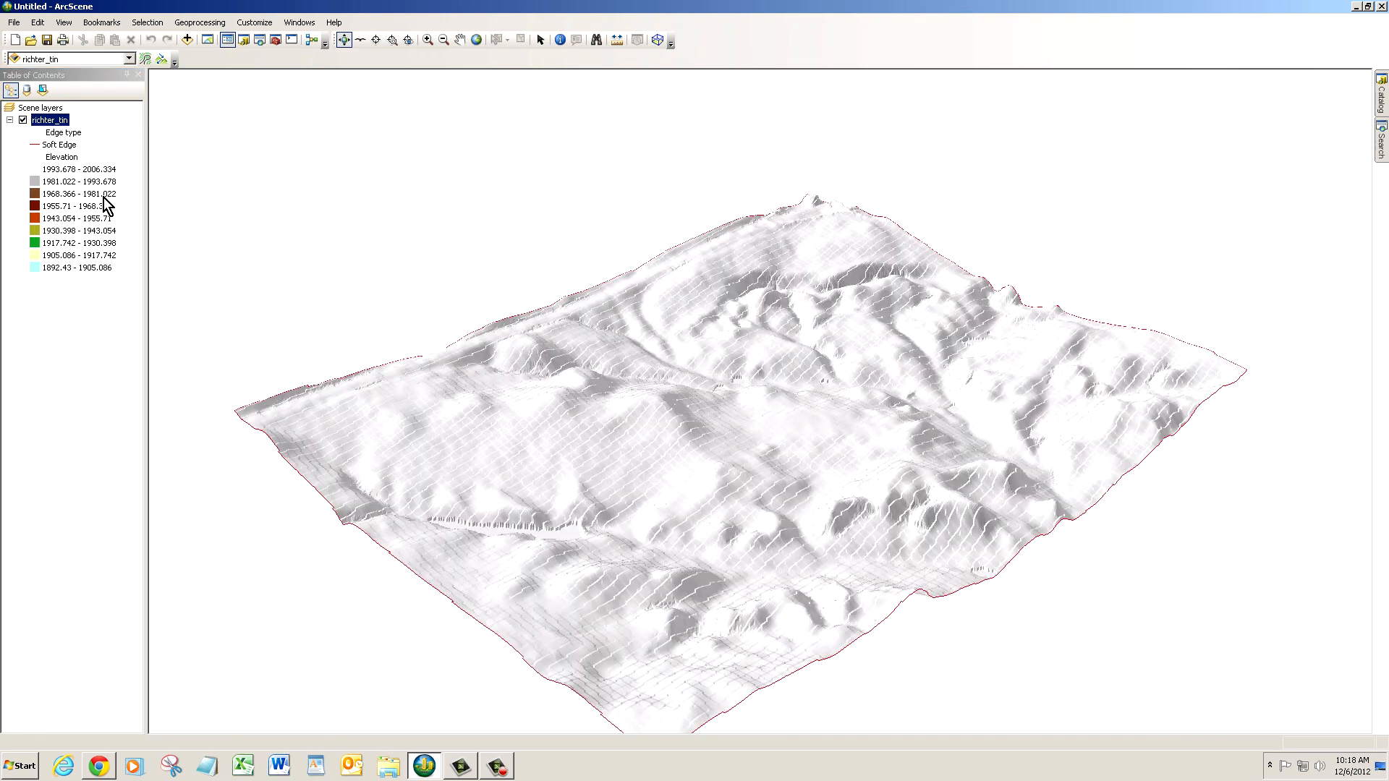
pyautogui.moveTo(535, 479); pyautogui.dragTo(278, 430)
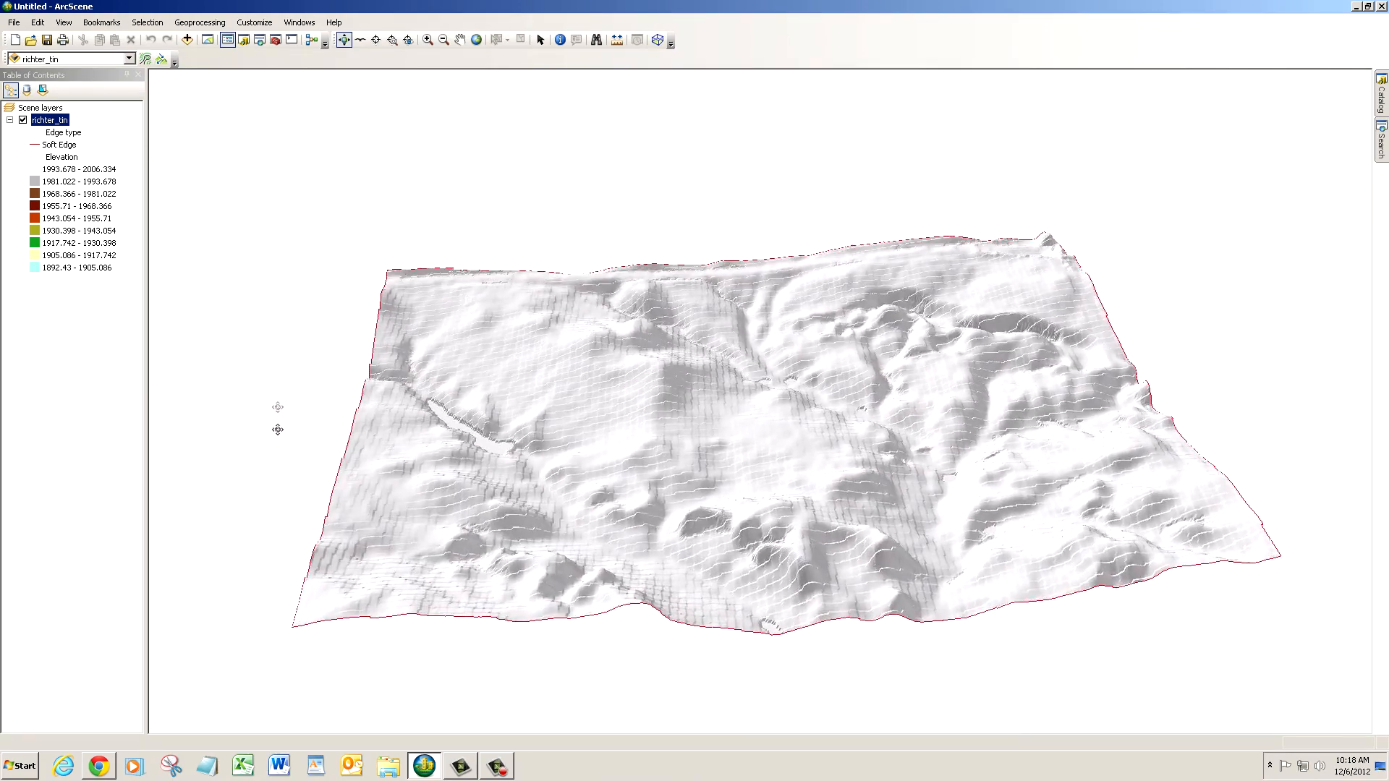
# - Remove the richter_tin layer from the scene, add it again from the catalog and inspect the terrain's elevation colours
pyautogui.rightClick(54, 122)
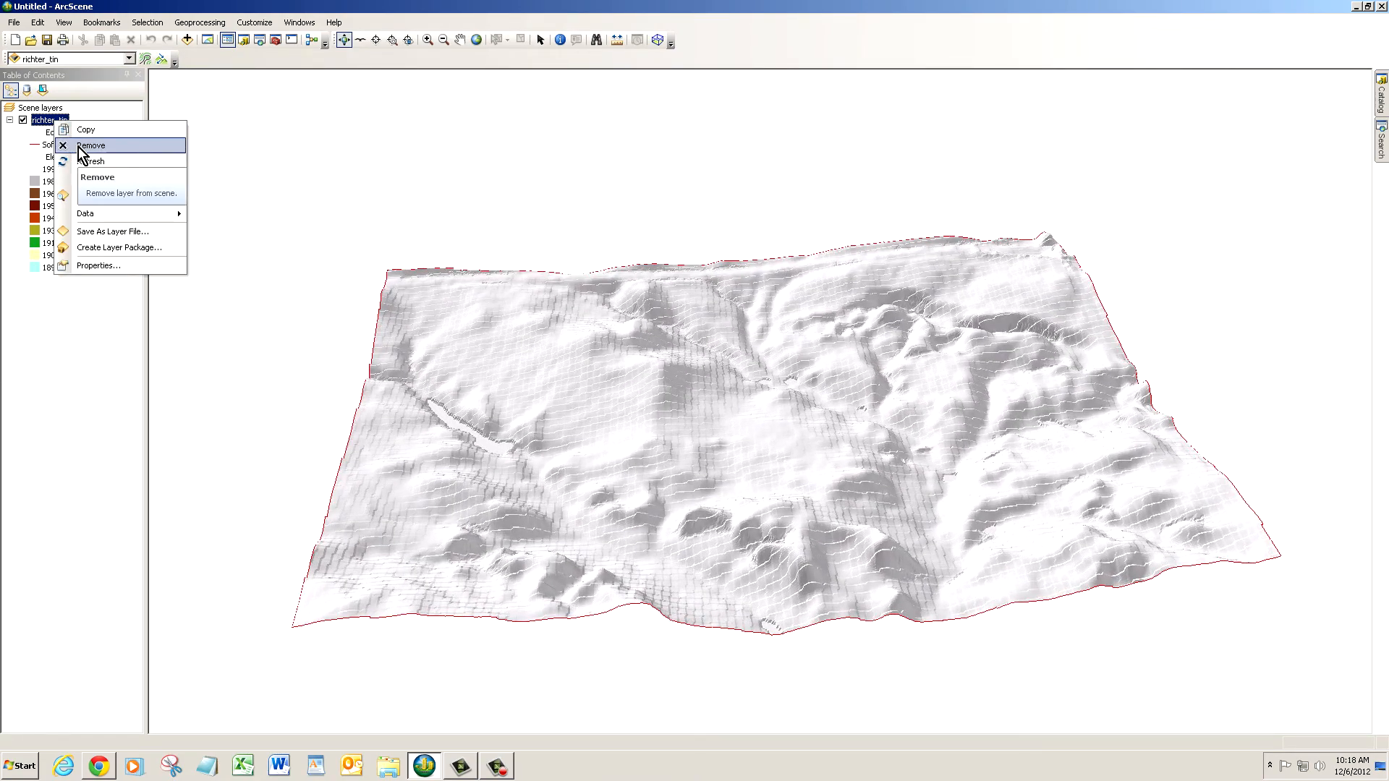
pyautogui.click(78, 146)
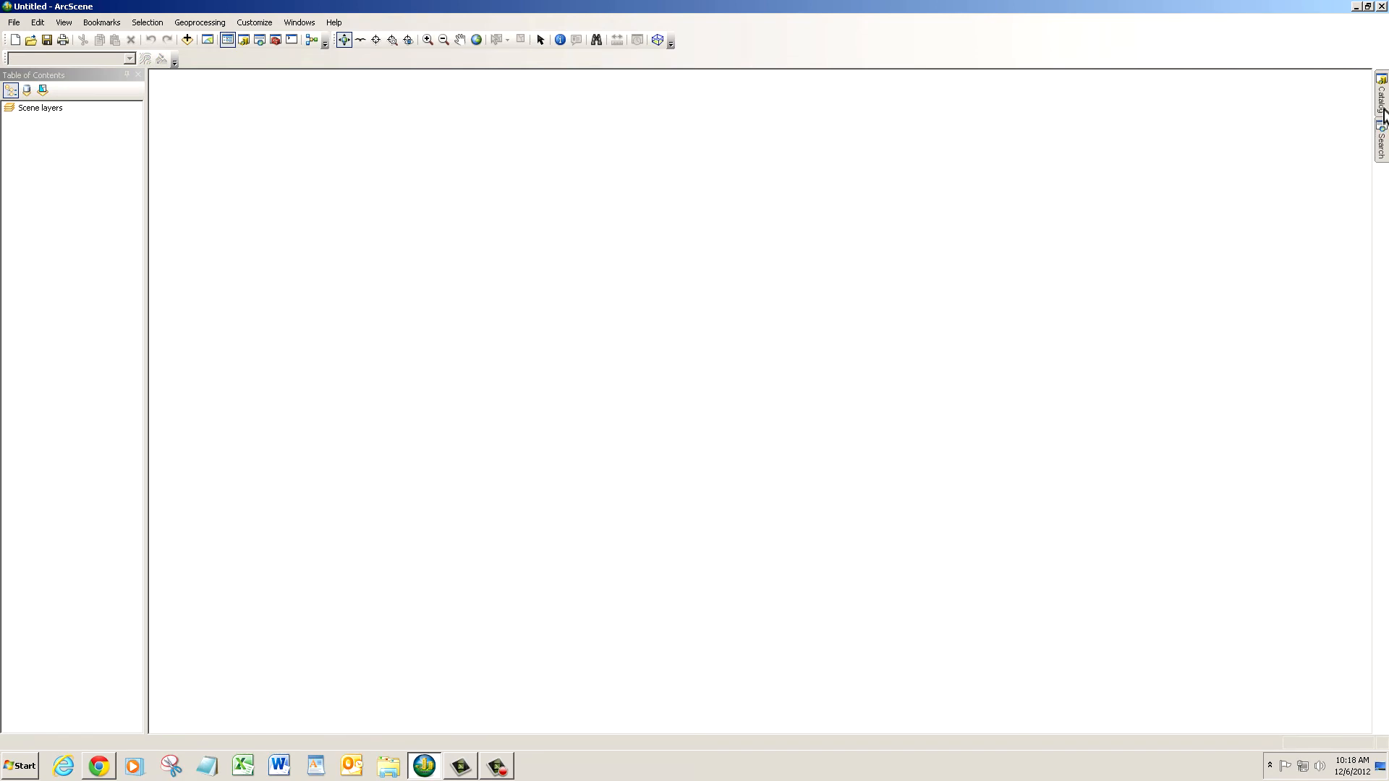
pyautogui.moveTo(1383, 116)
pyautogui.moveTo(1256, 422); pyautogui.dragTo(1016, 430)
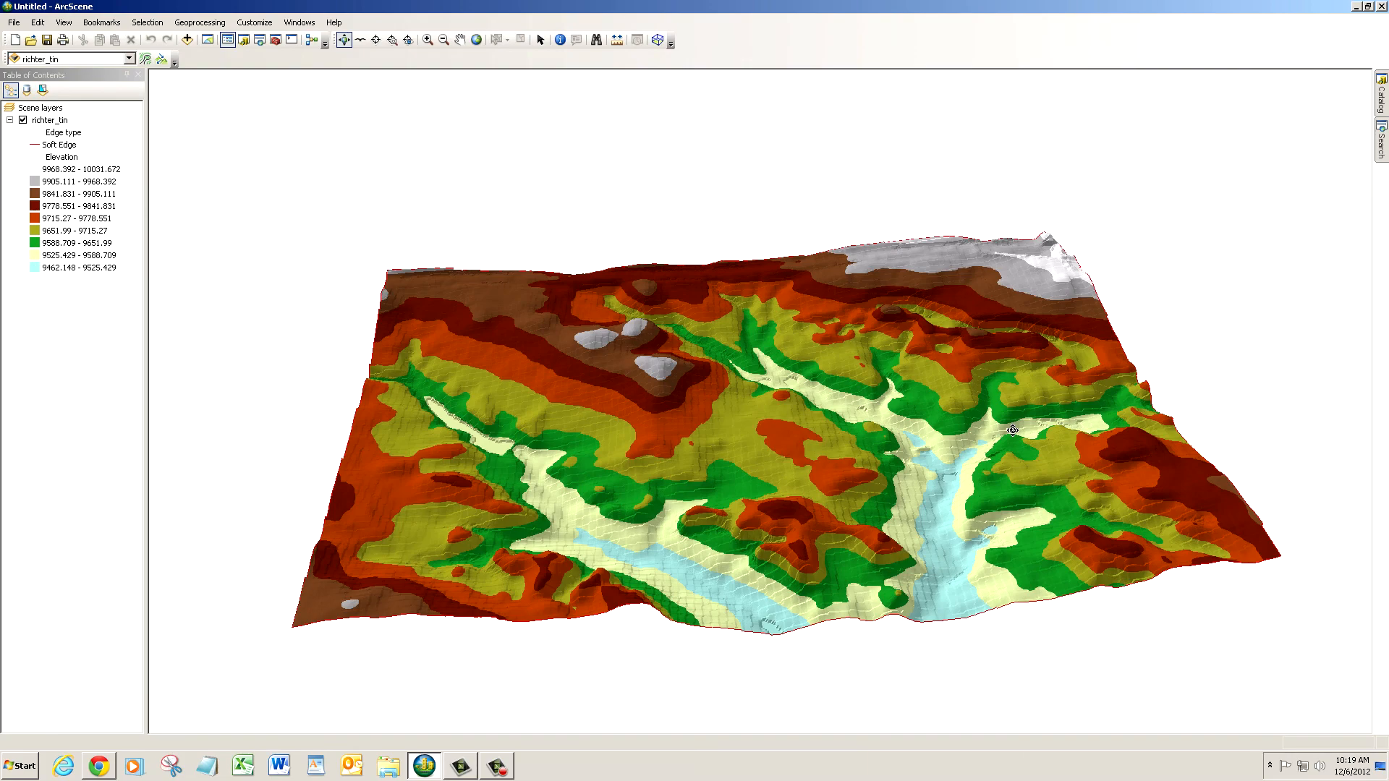
pyautogui.moveTo(996, 448); pyautogui.dragTo(1011, 477)
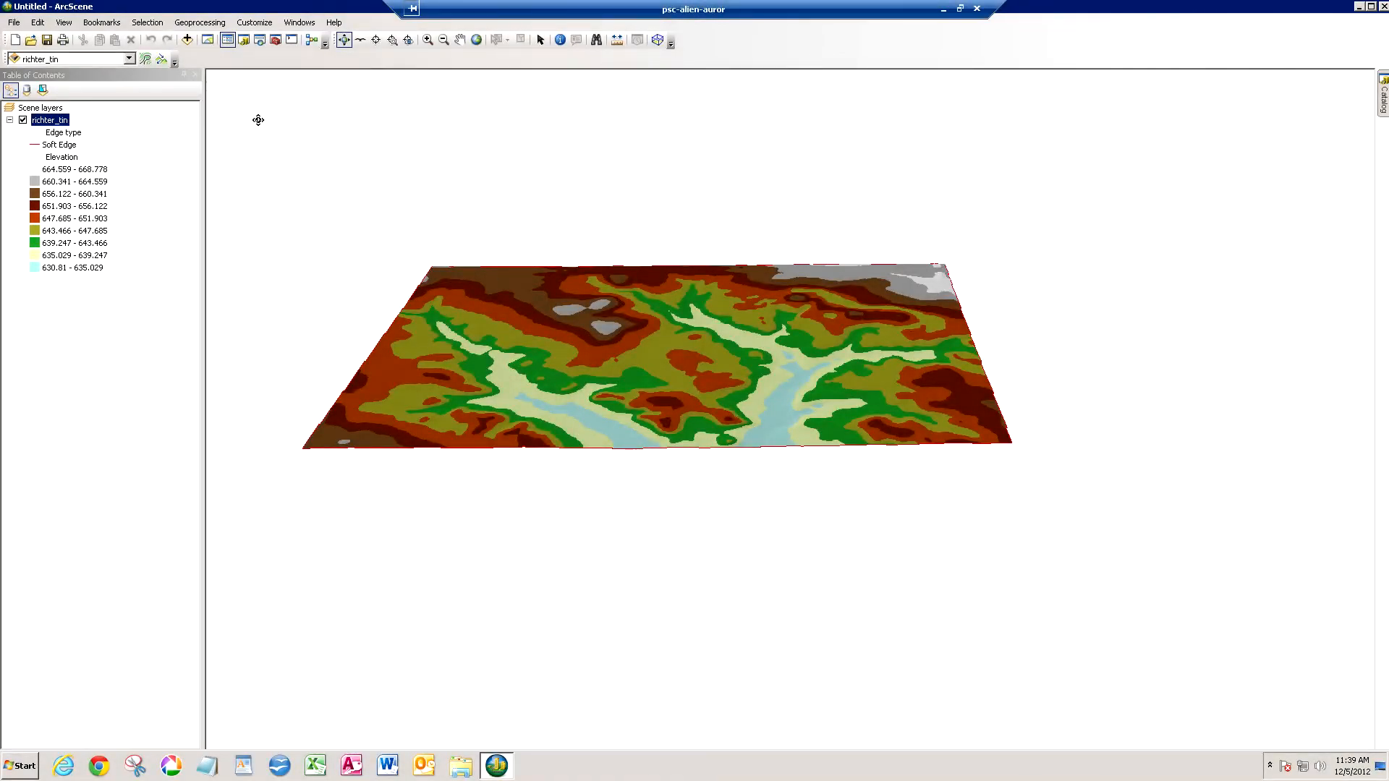
# - Add RichterBing.jpg from the OSM_Distance_Learning2 folder and drape it by floating its base heights on the richter_tin surface
pyautogui.click(187, 41)
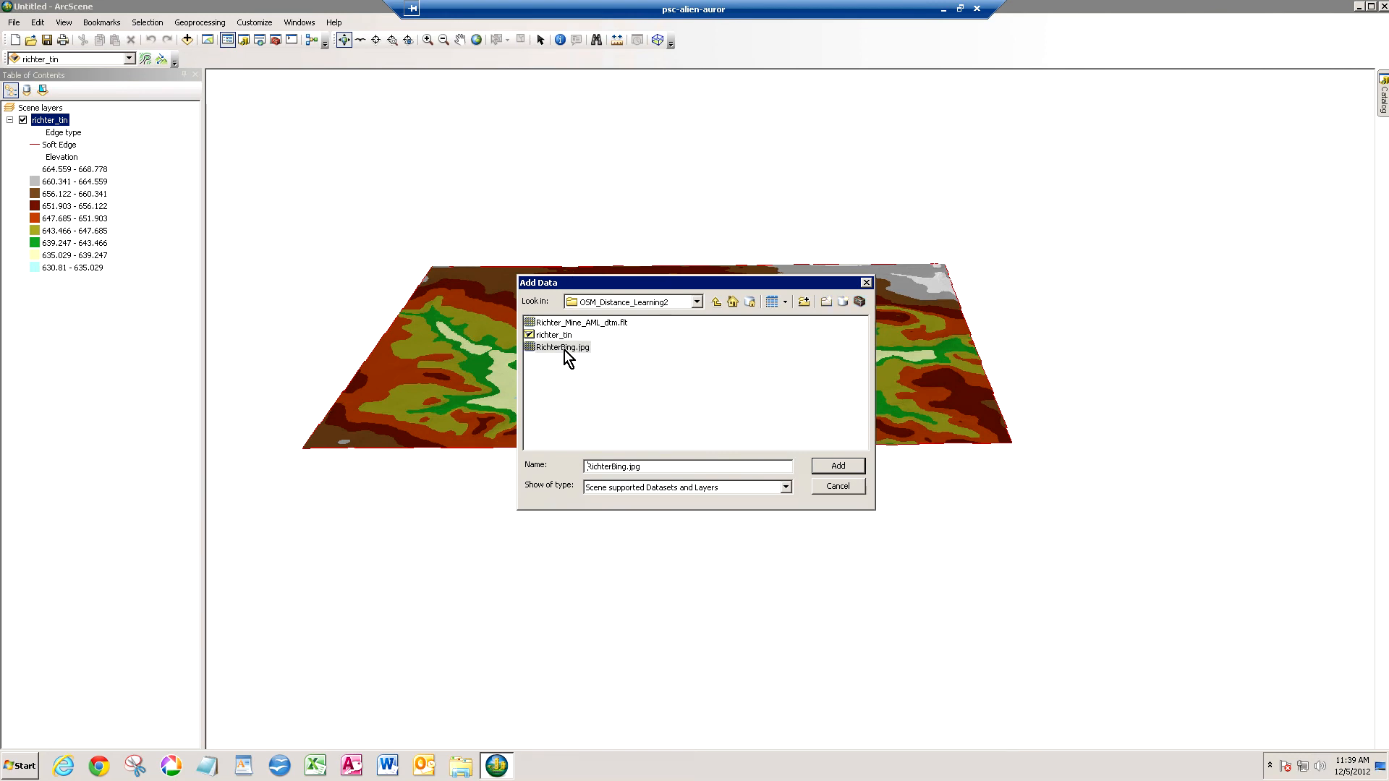
pyautogui.click(833, 469)
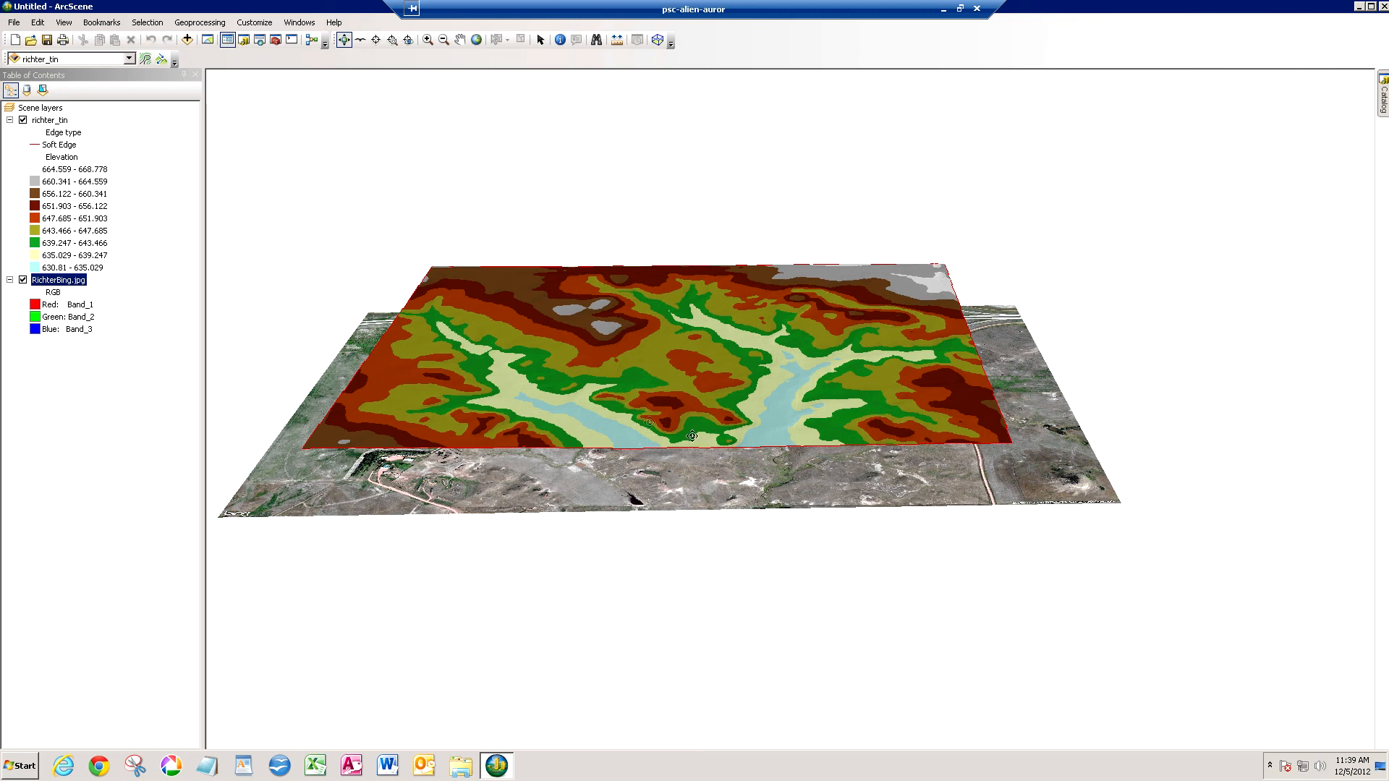
pyautogui.doubleClick(74, 280)
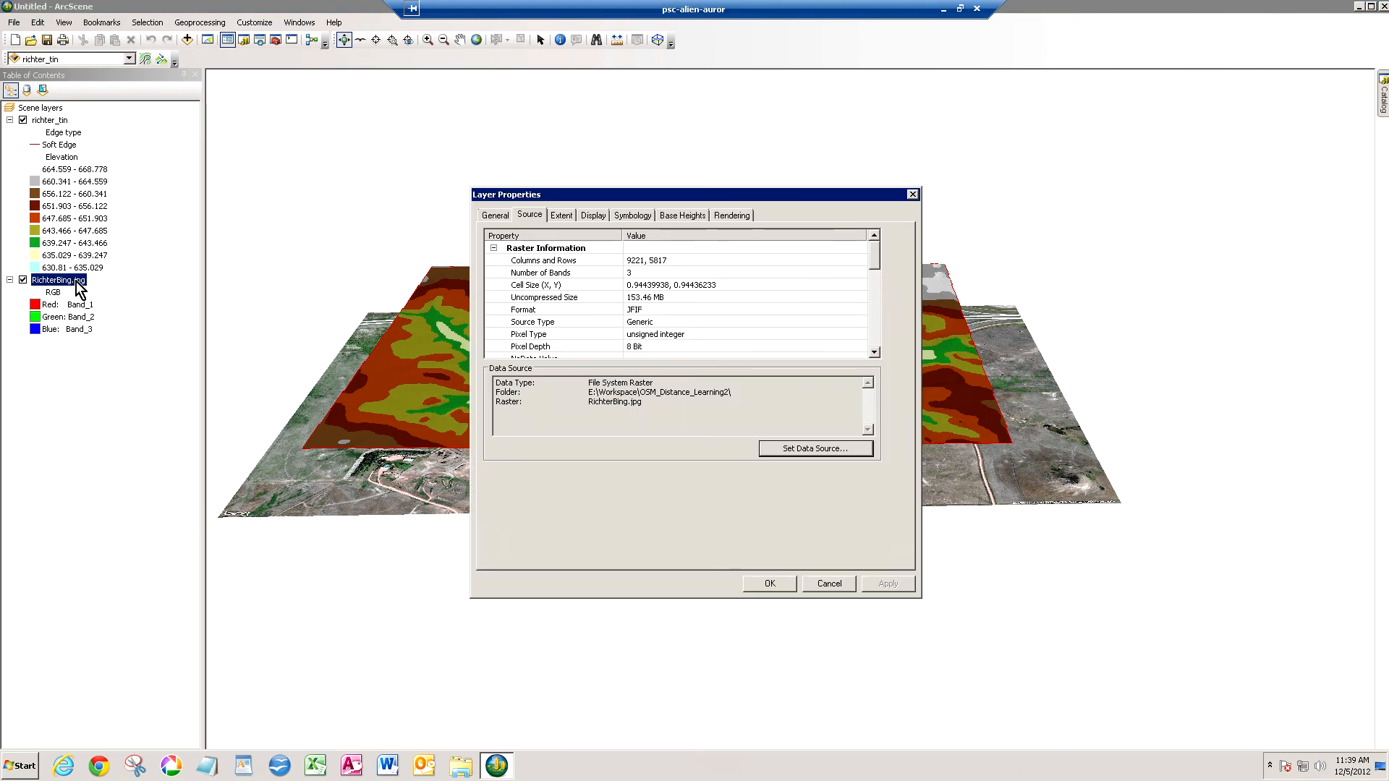
pyautogui.click(684, 216)
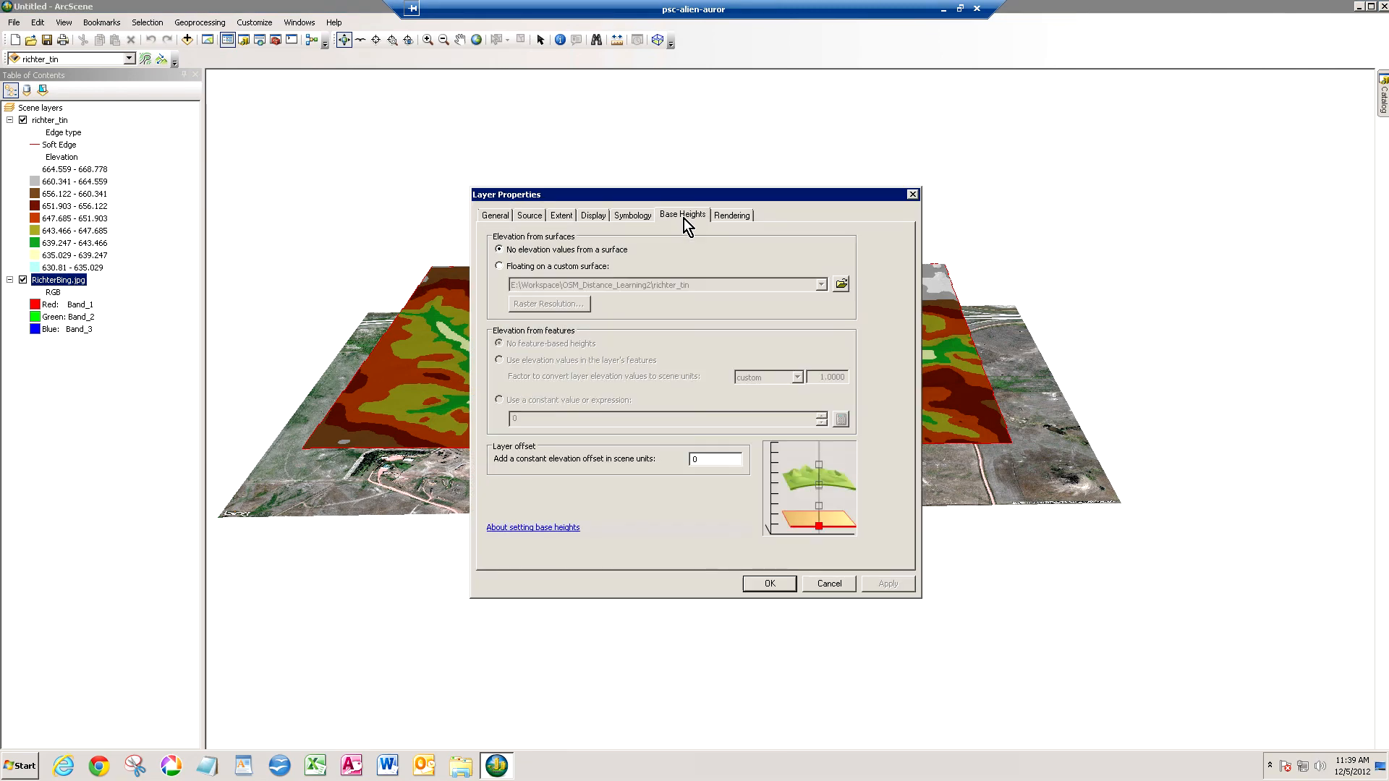
pyautogui.click(498, 267)
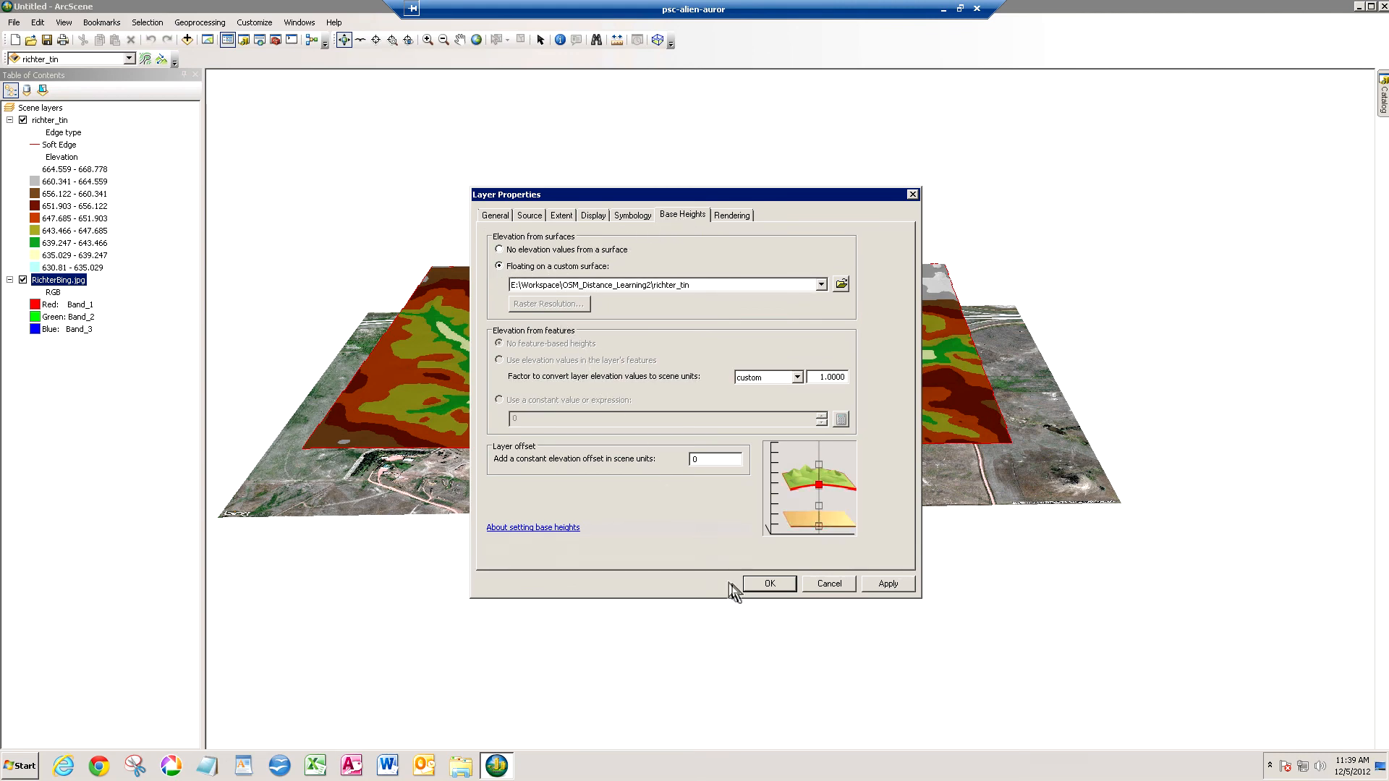
pyautogui.click(769, 584)
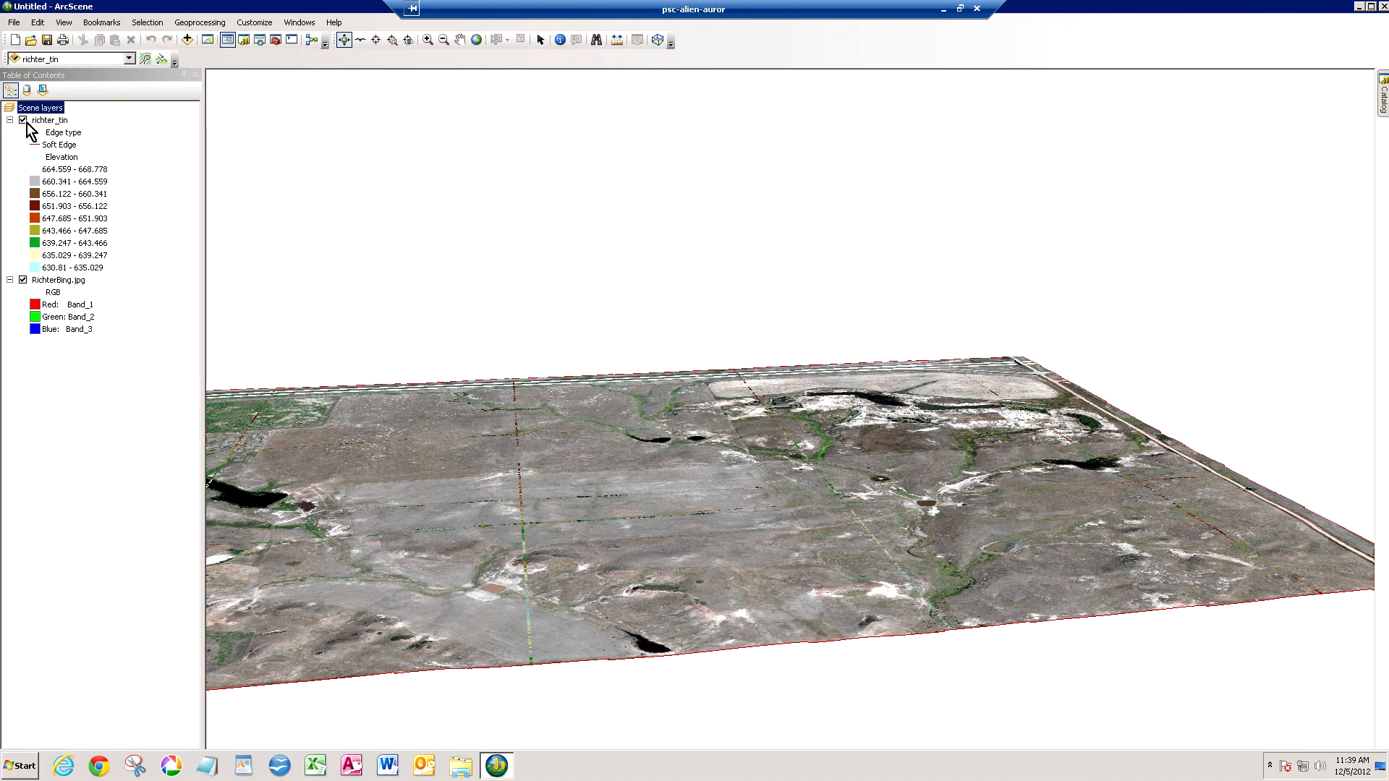
# - Hide the richter_tin layer and rotate the scene to view the draped RichterBing.jpg imagery on its own
pyautogui.click(23, 120)
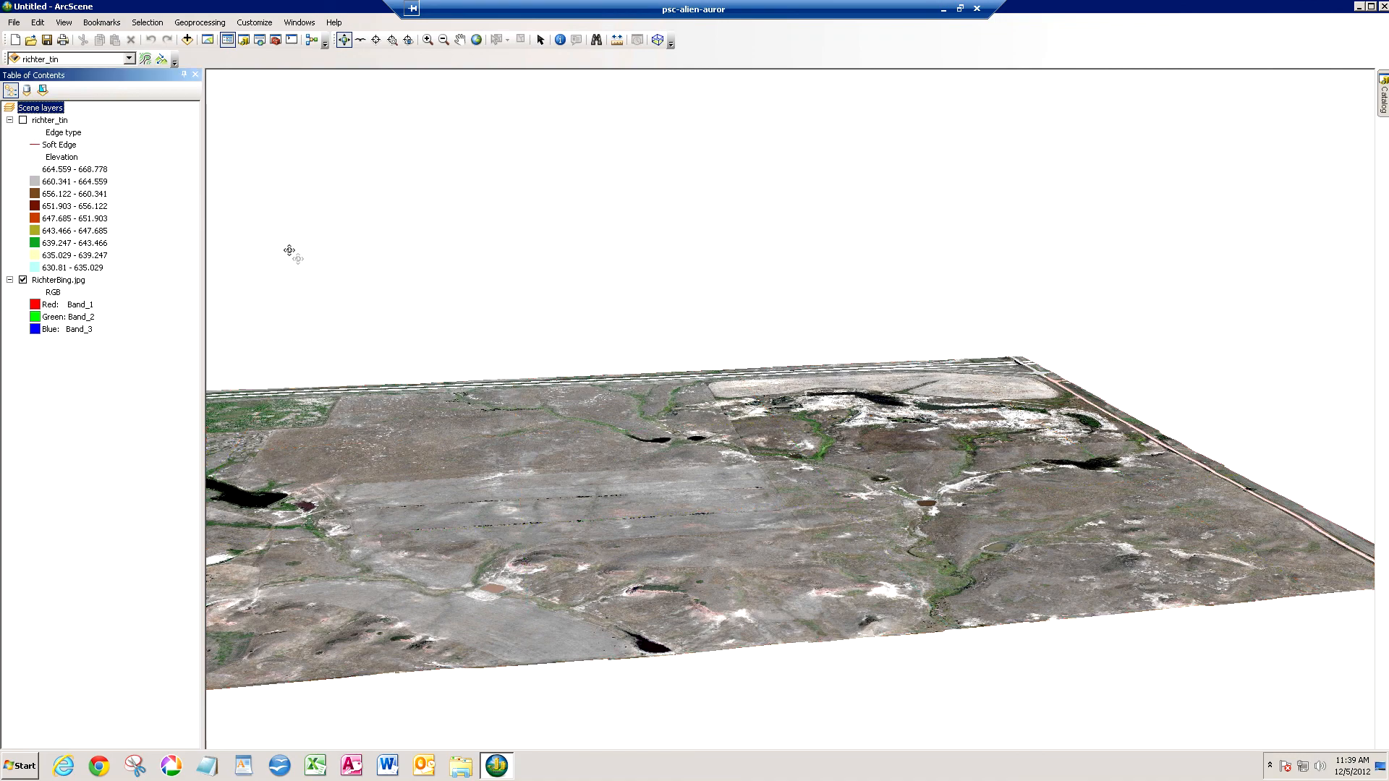
pyautogui.moveTo(484, 463); pyautogui.dragTo(425, 475)
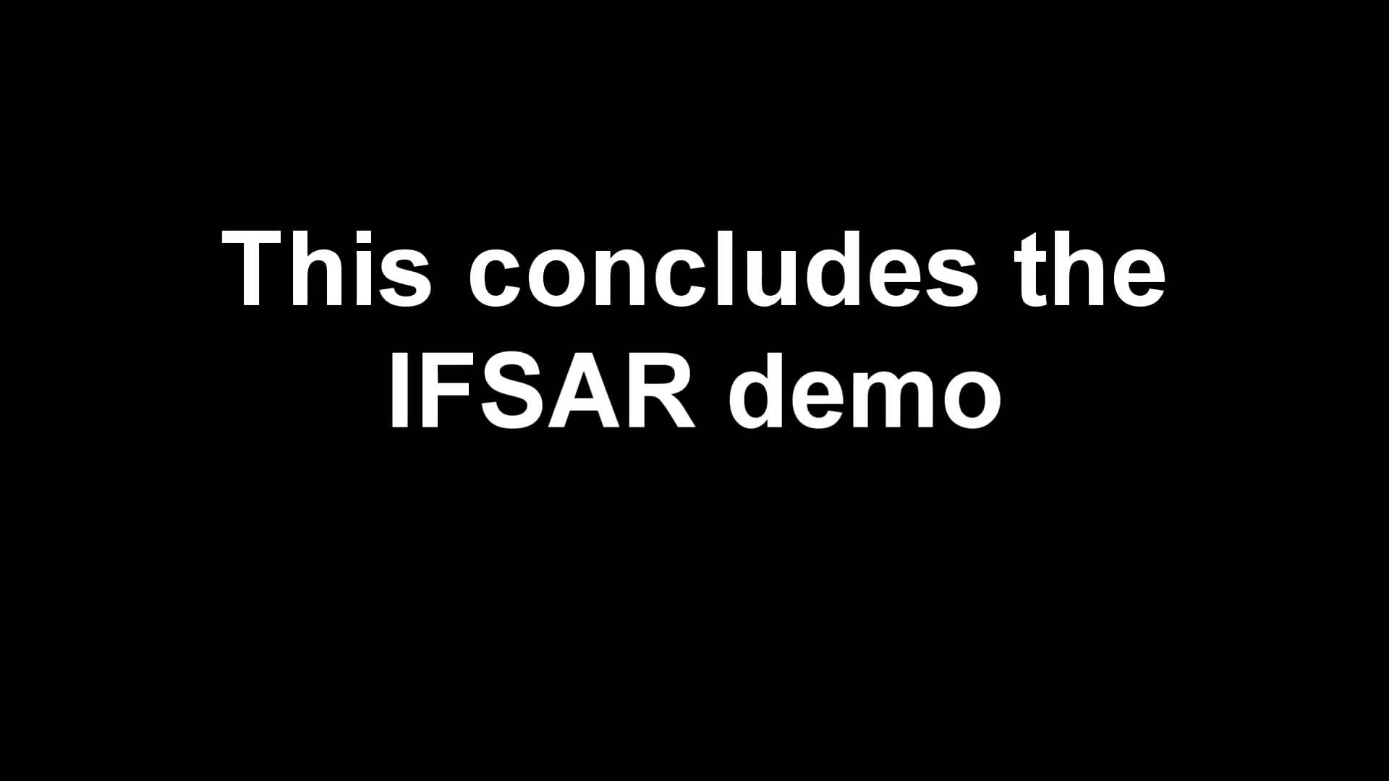